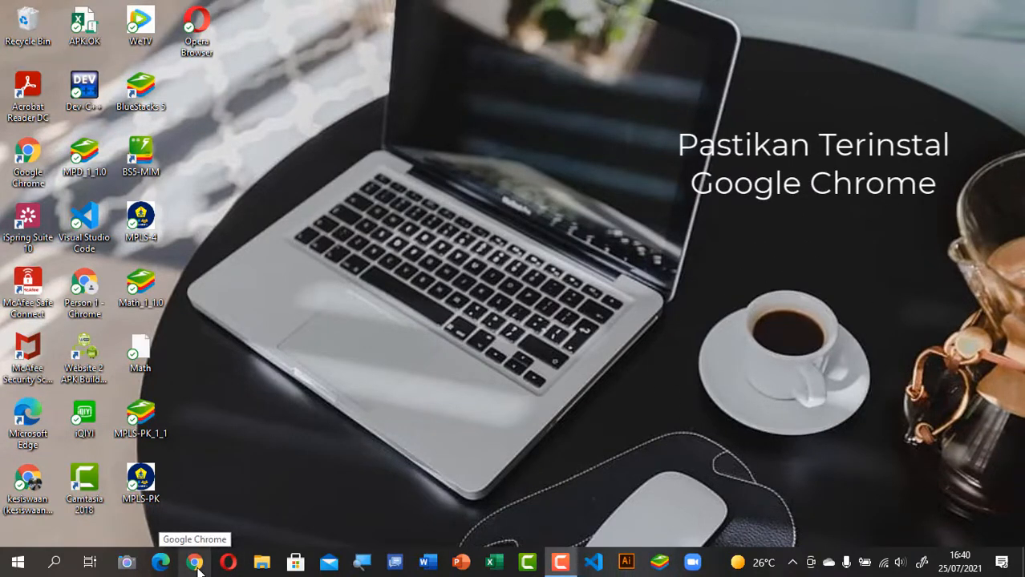
Step: Launch Chrome under the school work profile and focus the Google search box
{"action": "left_click", "coordinate": [195, 564]}
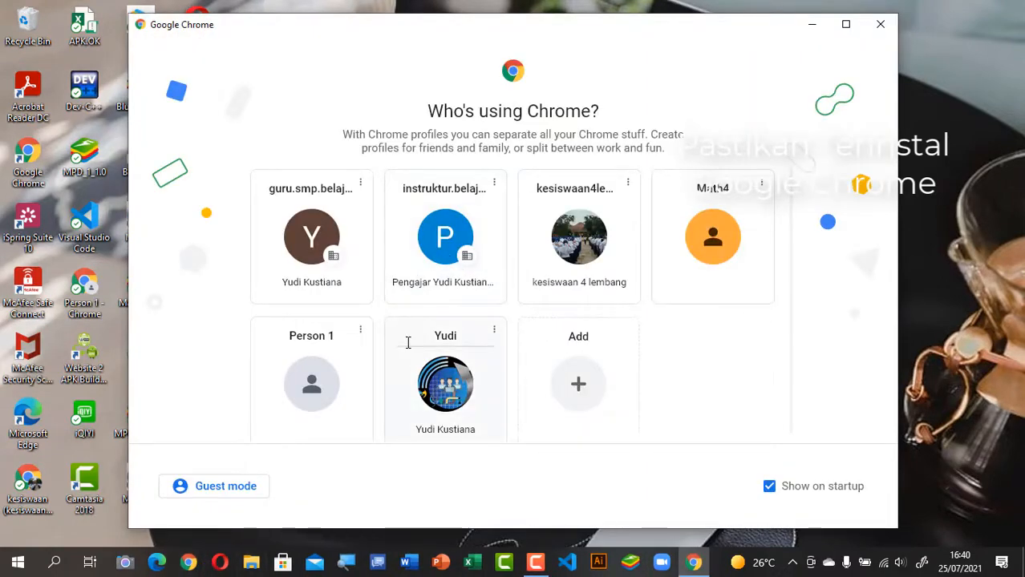
{"action": "left_click", "coordinate": [344, 217]}
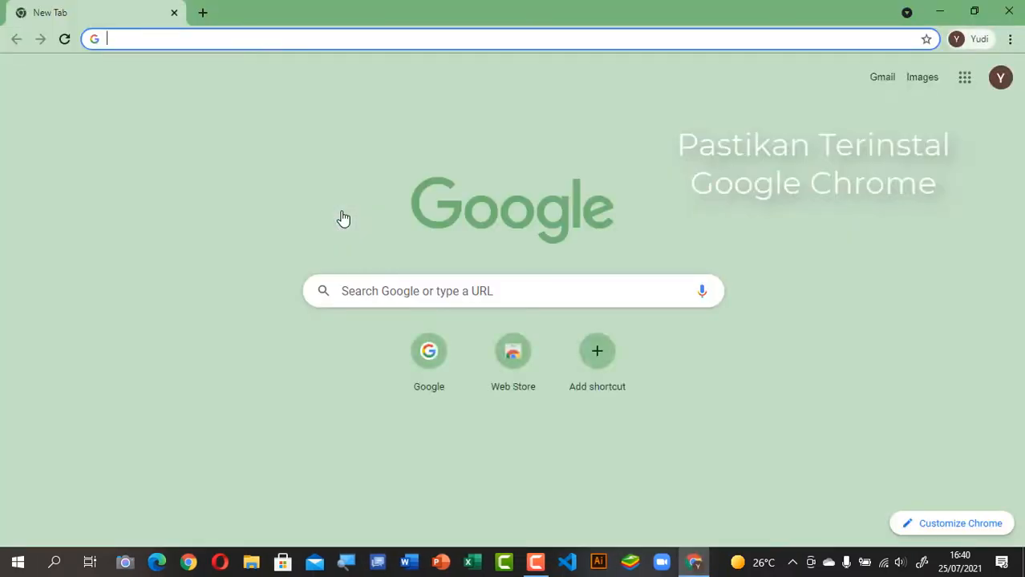
{"action": "left_click", "coordinate": [366, 295]}
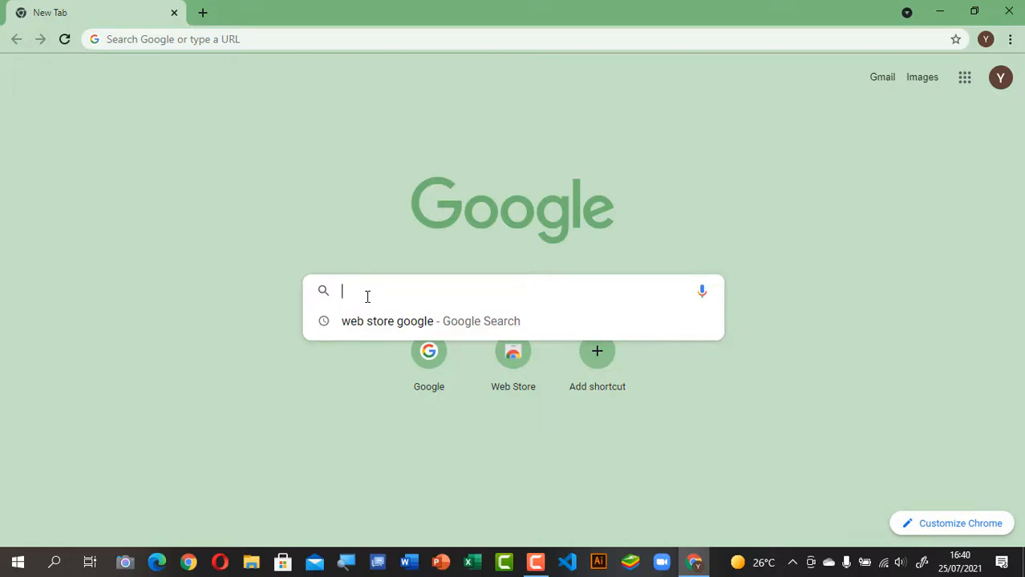
Step: Search Google for 'web store chrome' and open the Chrome Web Store result
{"action": "type", "text": "web sti"}
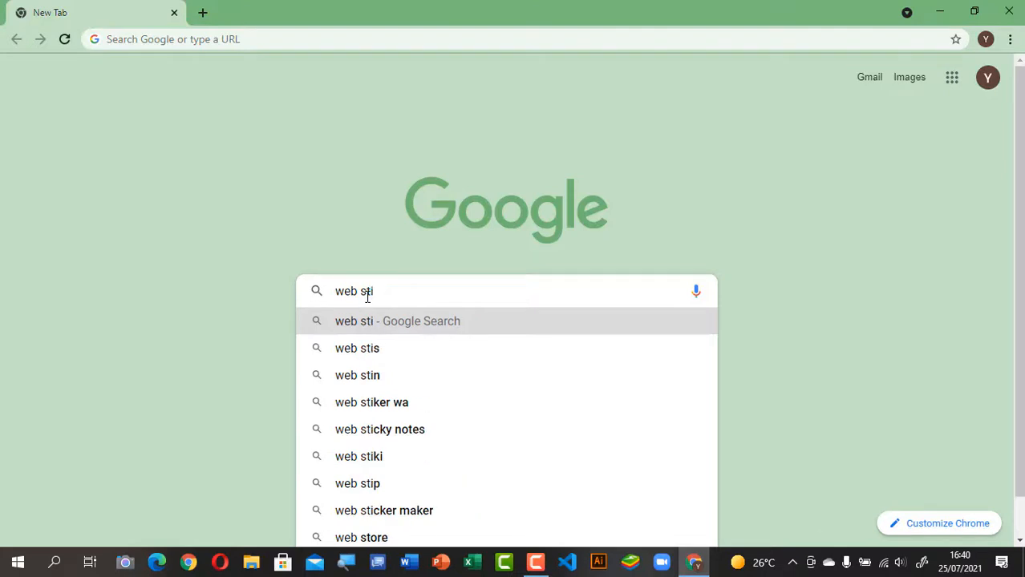
{"action": "key", "text": "BackSpace"}
{"action": "type", "text": "ore"}
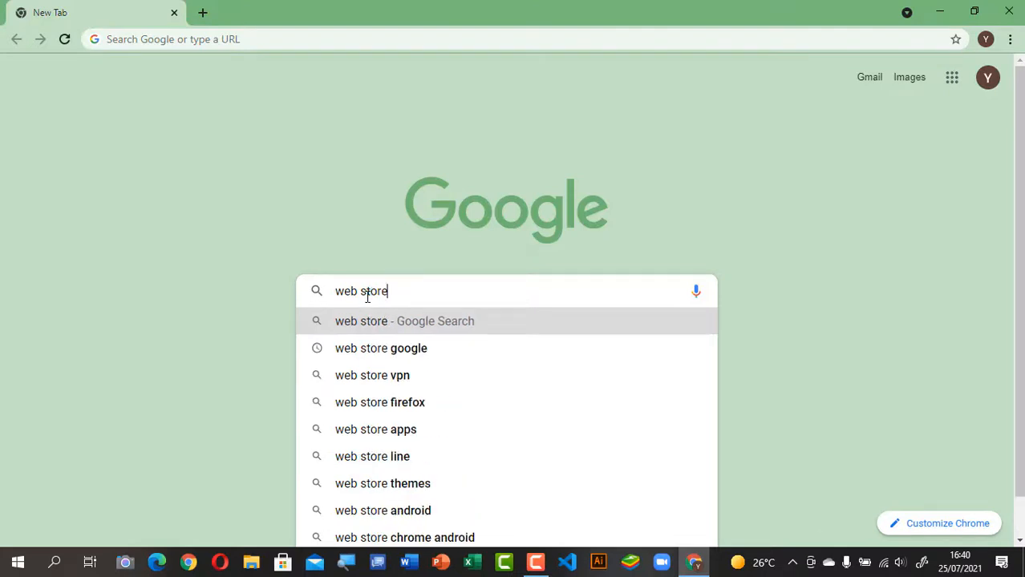
{"action": "left_click", "coordinate": [421, 348]}
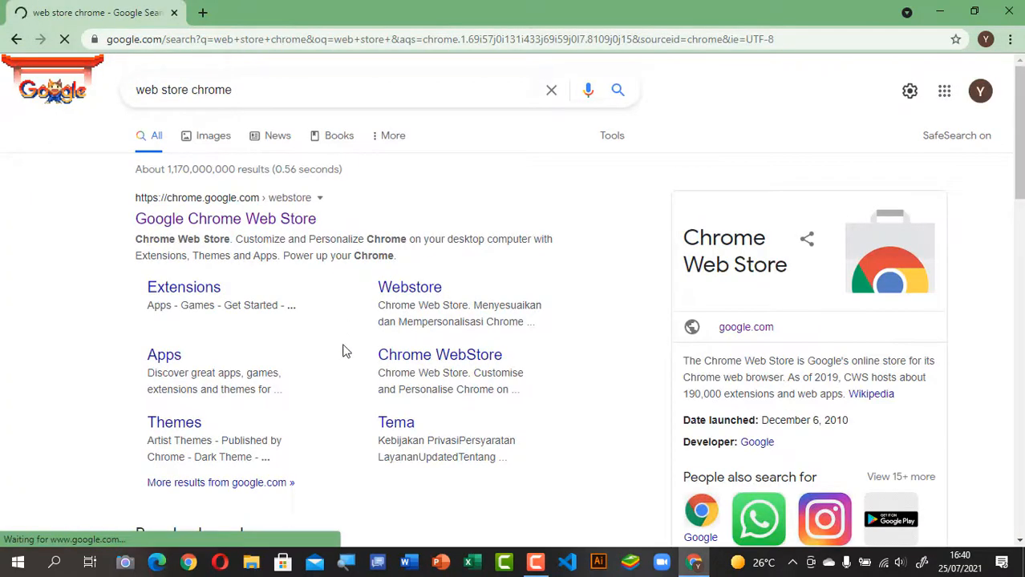
{"action": "left_click", "coordinate": [234, 227]}
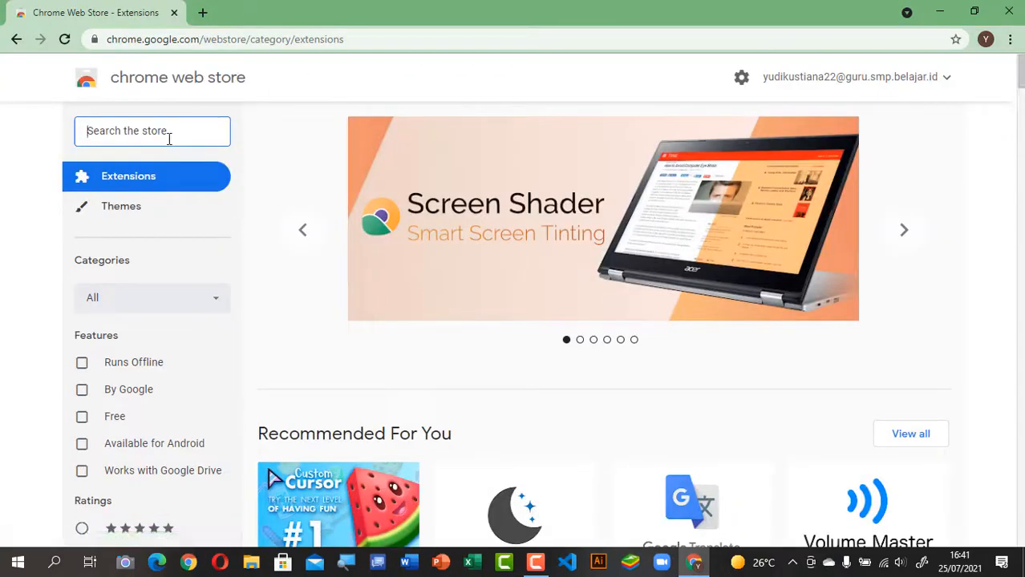
Step: Search the store for 'breakout rooms' and open the Breakout Rooms for Google Meet™ listing
{"action": "type", "text": "b"}
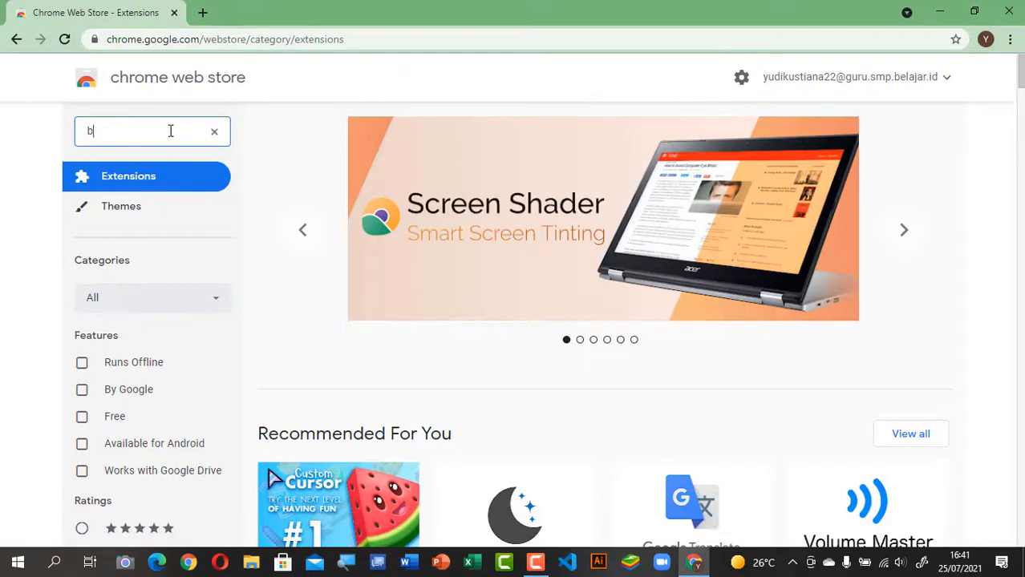
{"action": "type", "text": "reakou"}
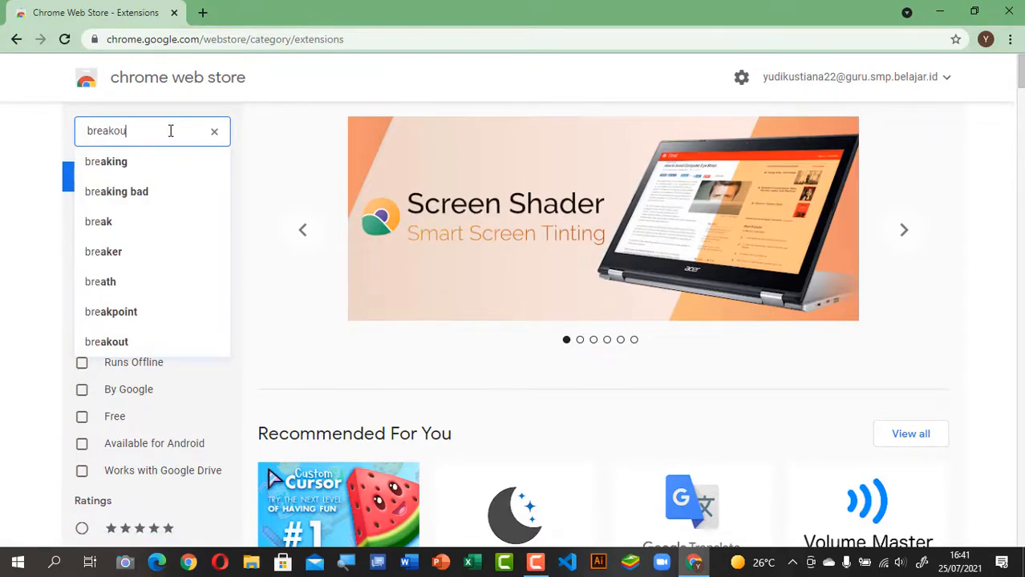
{"action": "type", "text": "t room"}
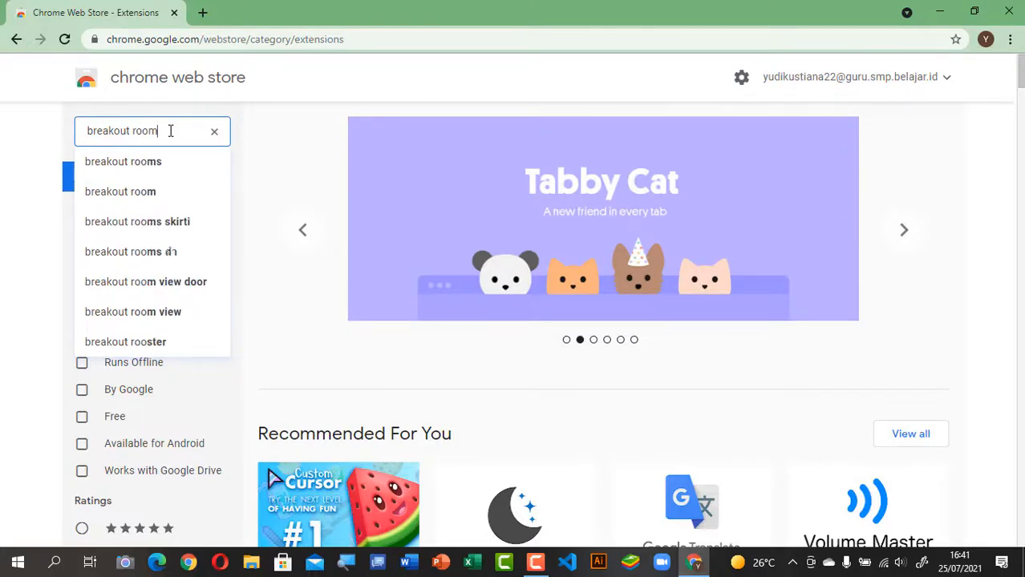
{"action": "left_click", "coordinate": [145, 168]}
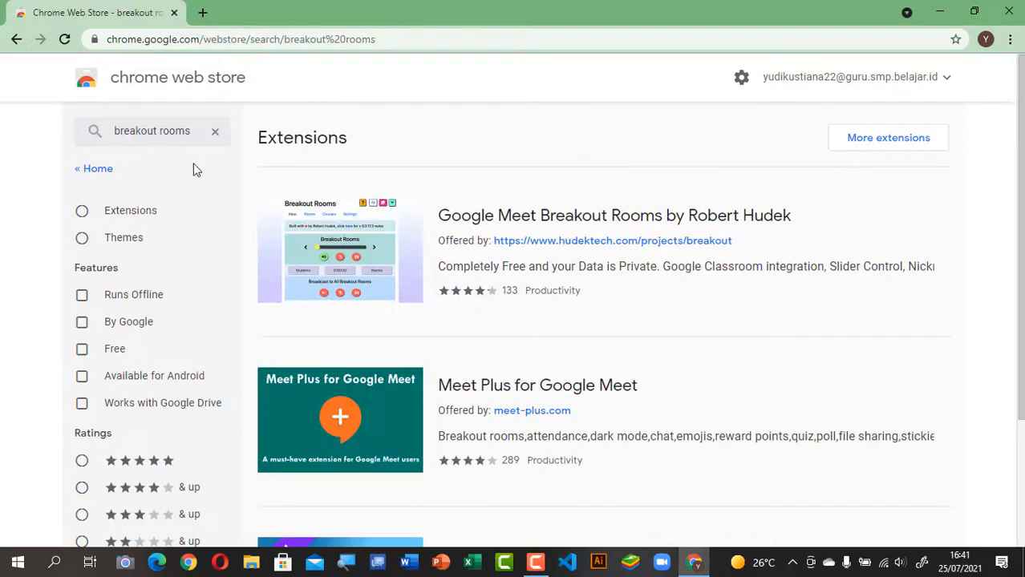
{"action": "scroll", "coordinate": [540, 403], "scroll_direction": "down", "scroll_amount": 3}
{"action": "scroll", "coordinate": [567, 424], "scroll_direction": "up", "scroll_amount": 3}
{"action": "scroll", "coordinate": [565, 423], "scroll_direction": "down", "scroll_amount": 3}
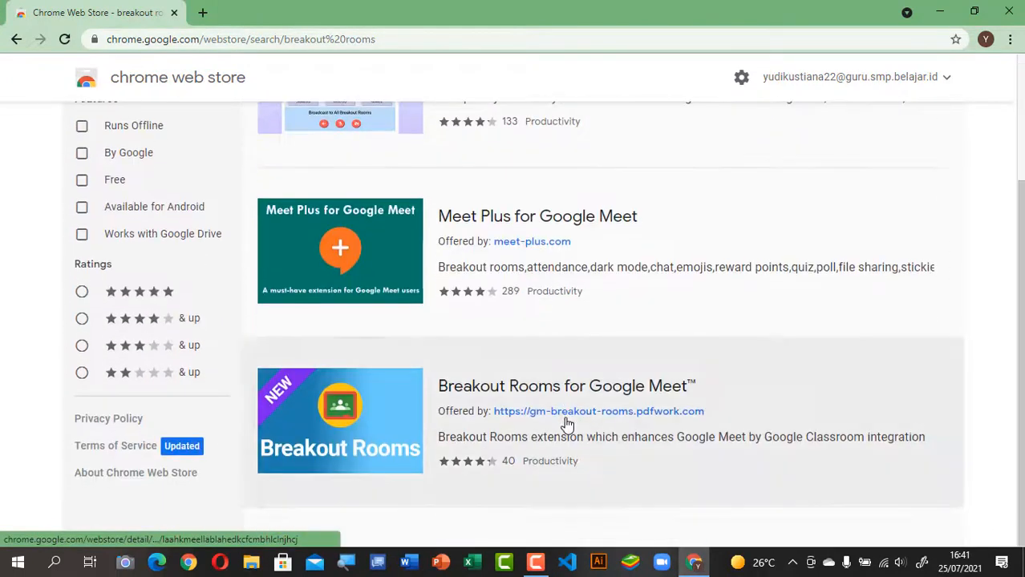
{"action": "scroll", "coordinate": [565, 423], "scroll_direction": "up", "scroll_amount": 3}
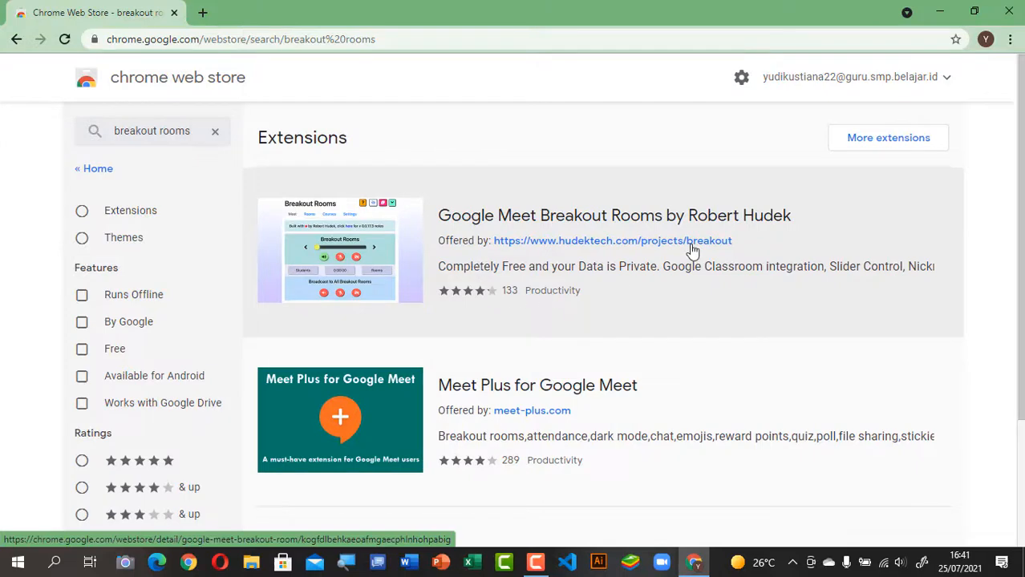
{"action": "scroll", "coordinate": [542, 341], "scroll_direction": "down", "scroll_amount": 2}
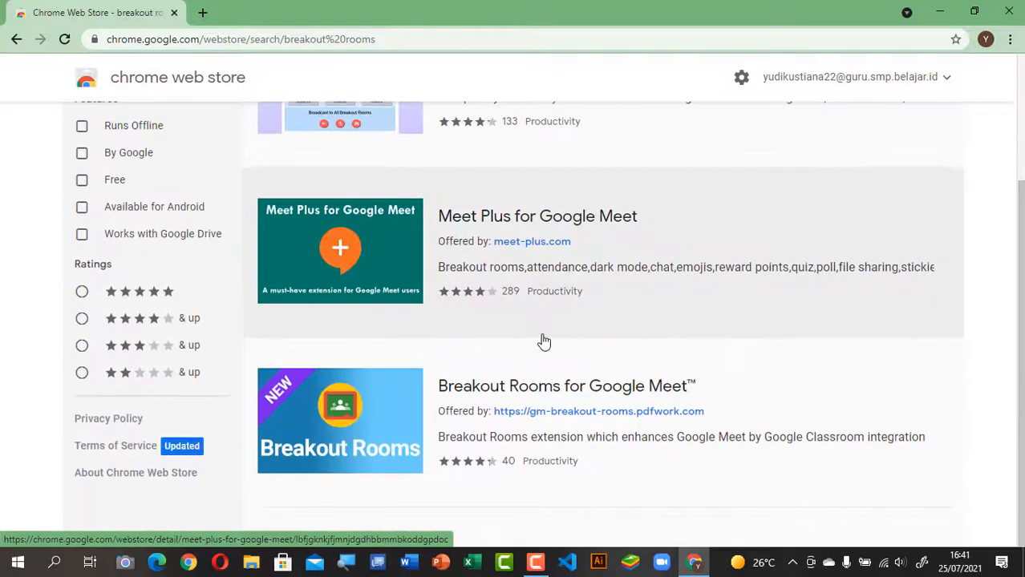
{"action": "left_click", "coordinate": [487, 388]}
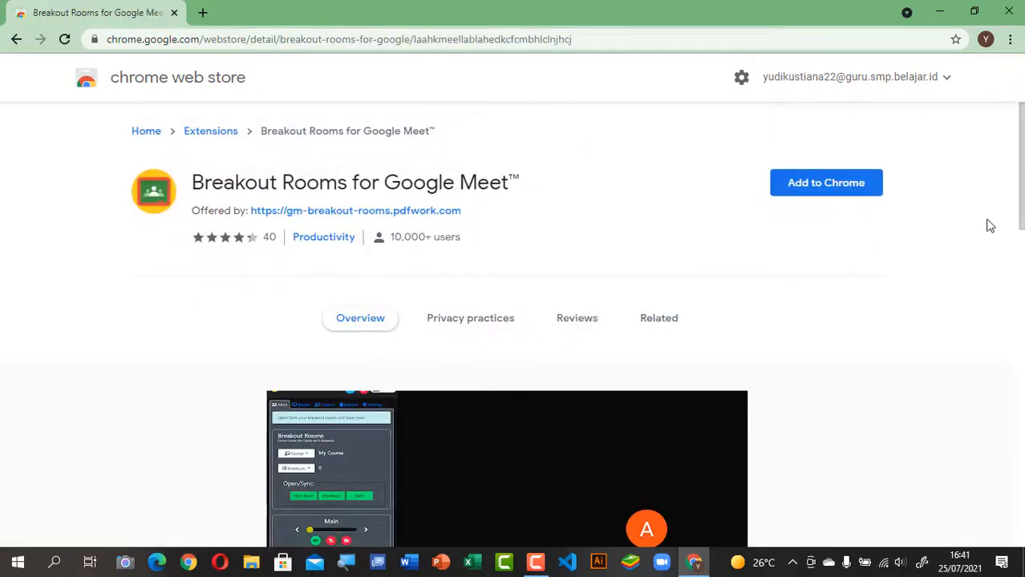
Step: Add the Breakout Rooms for Google Meet™ extension to Chrome and dismiss the confirmation
{"action": "left_click", "coordinate": [837, 193]}
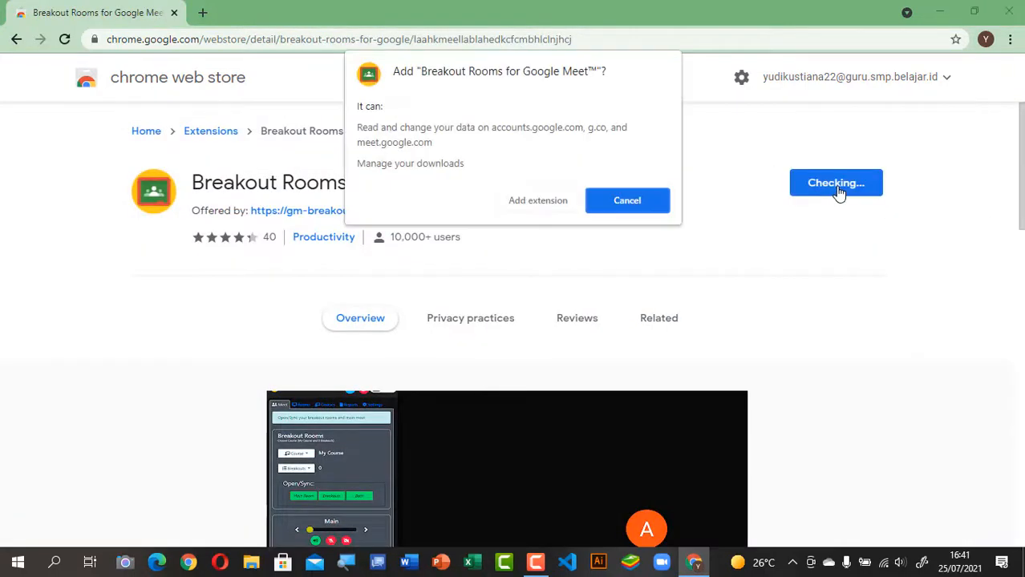
{"action": "left_click", "coordinate": [555, 203]}
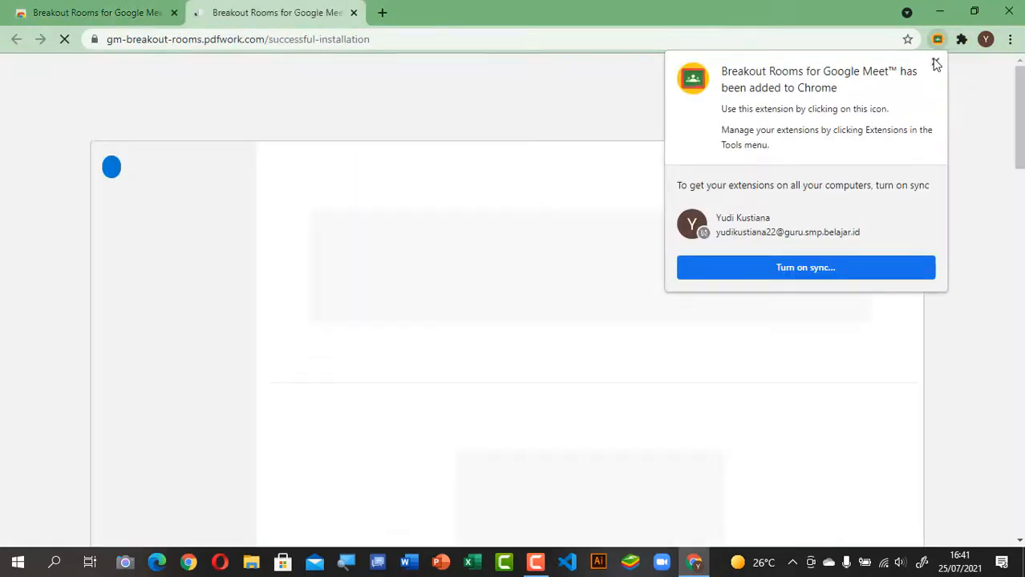
{"action": "left_click", "coordinate": [935, 62]}
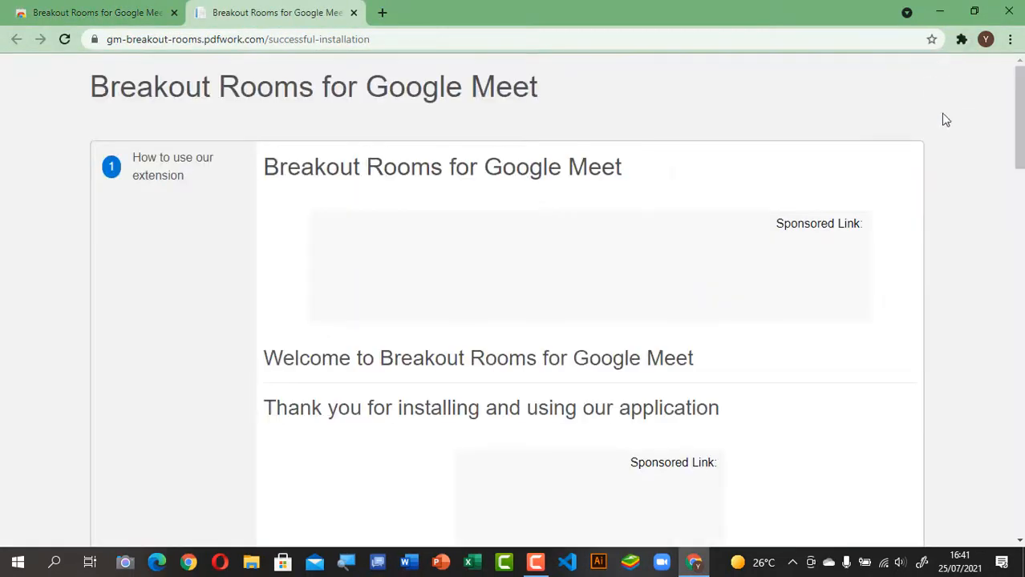
Step: Pin Breakout Rooms to the browser toolbar from the Extensions menu
{"action": "left_click", "coordinate": [961, 38]}
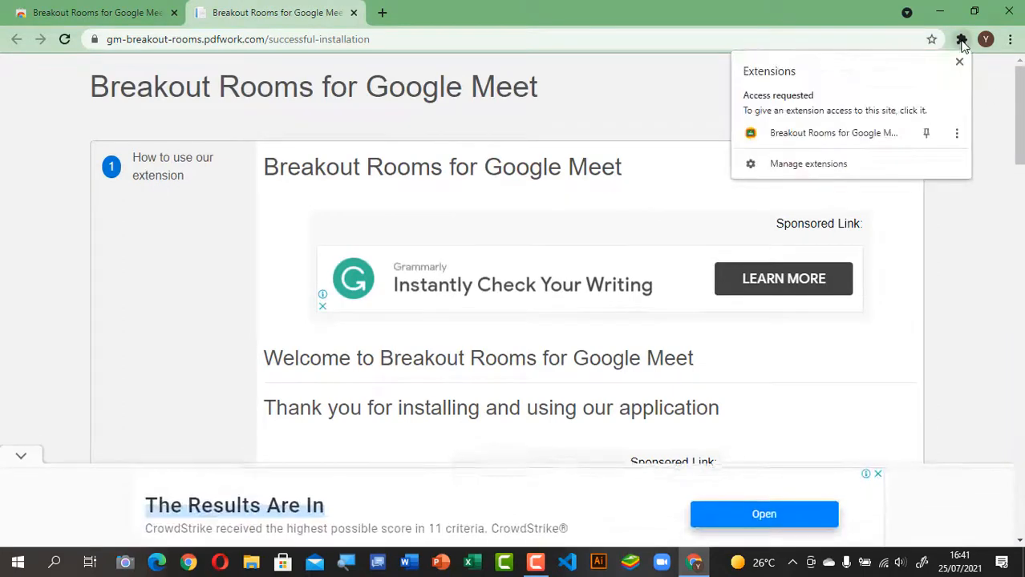
{"action": "left_click", "coordinate": [927, 138]}
{"action": "left_click", "coordinate": [954, 254]}
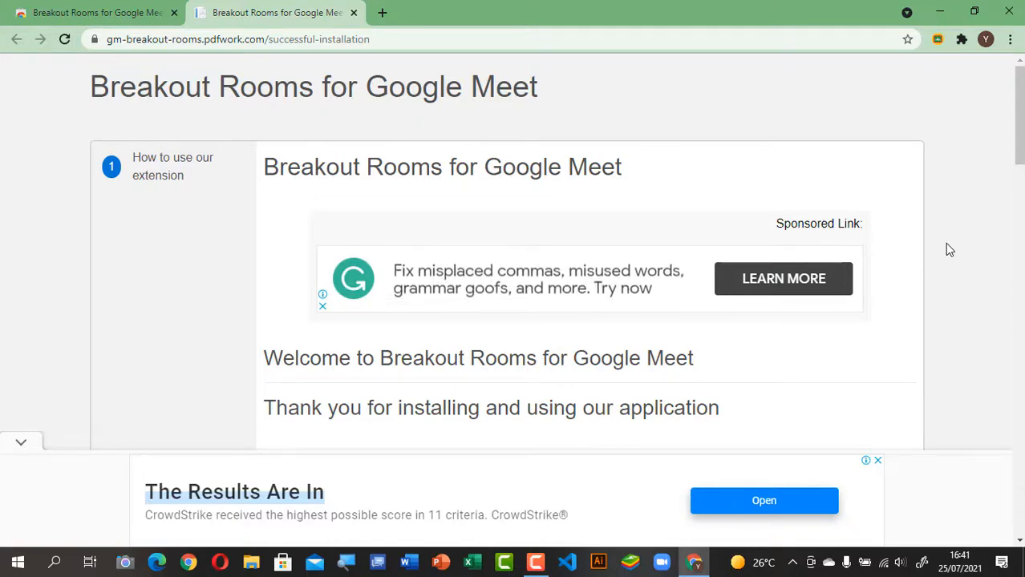
Step: Open the maximized Breakout Rooms window on its Settings tab at Breakout Rooms Display
{"action": "left_click", "coordinate": [936, 40]}
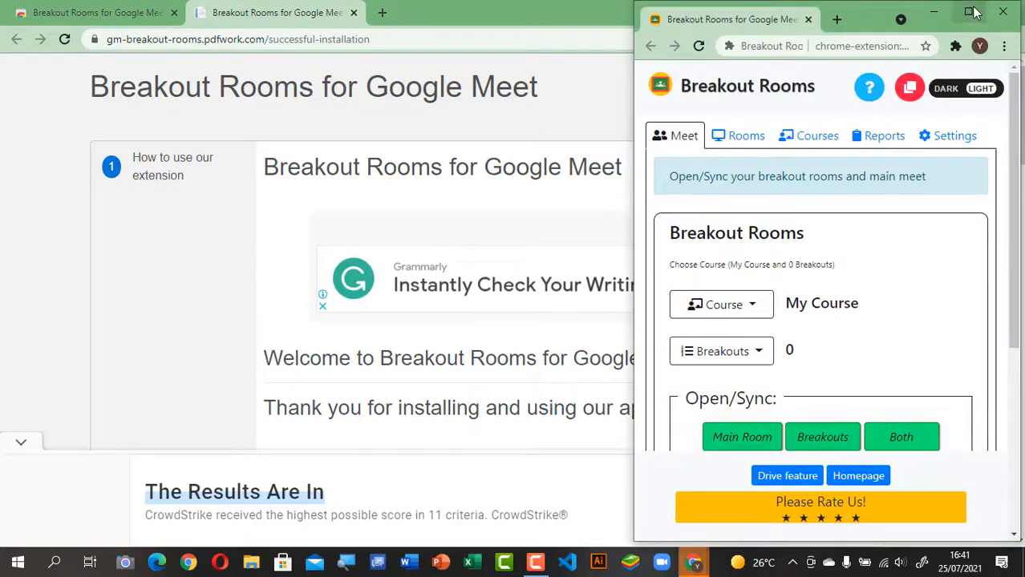
{"action": "left_click", "coordinate": [970, 12]}
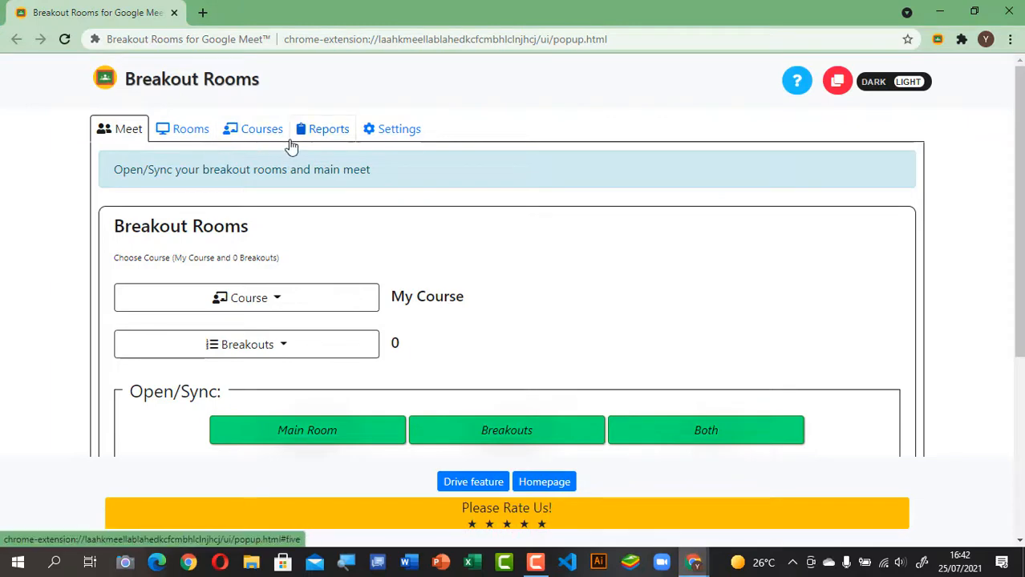
{"action": "left_click", "coordinate": [396, 138]}
{"action": "scroll", "coordinate": [521, 217], "scroll_direction": "down", "scroll_amount": 2}
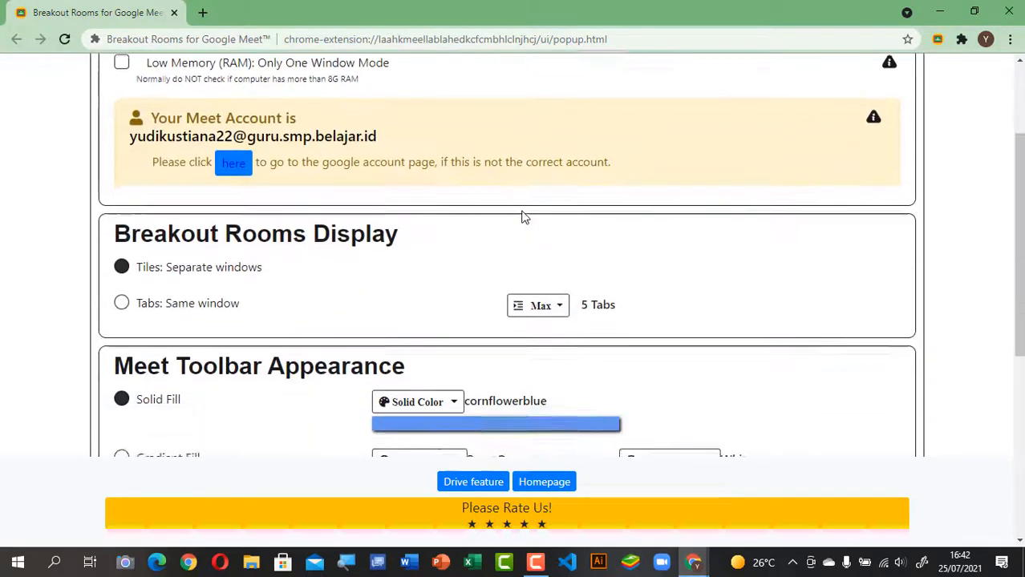
{"action": "scroll", "coordinate": [497, 213], "scroll_direction": "down", "scroll_amount": 2}
{"action": "scroll", "coordinate": [480, 208], "scroll_direction": "up", "scroll_amount": 3}
{"action": "scroll", "coordinate": [477, 209], "scroll_direction": "down", "scroll_amount": 2}
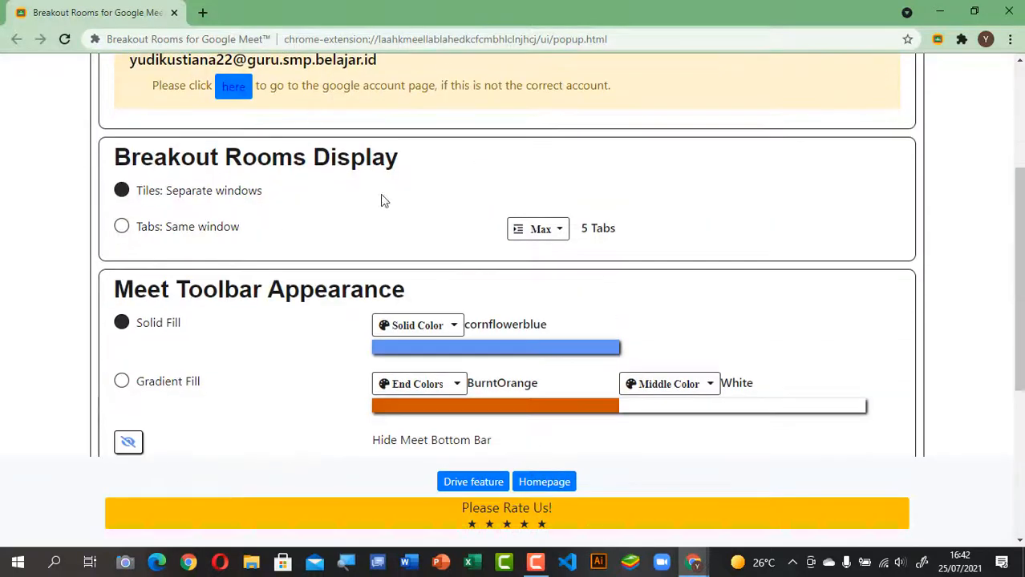
{"action": "scroll", "coordinate": [330, 210], "scroll_direction": "up", "scroll_amount": 1}
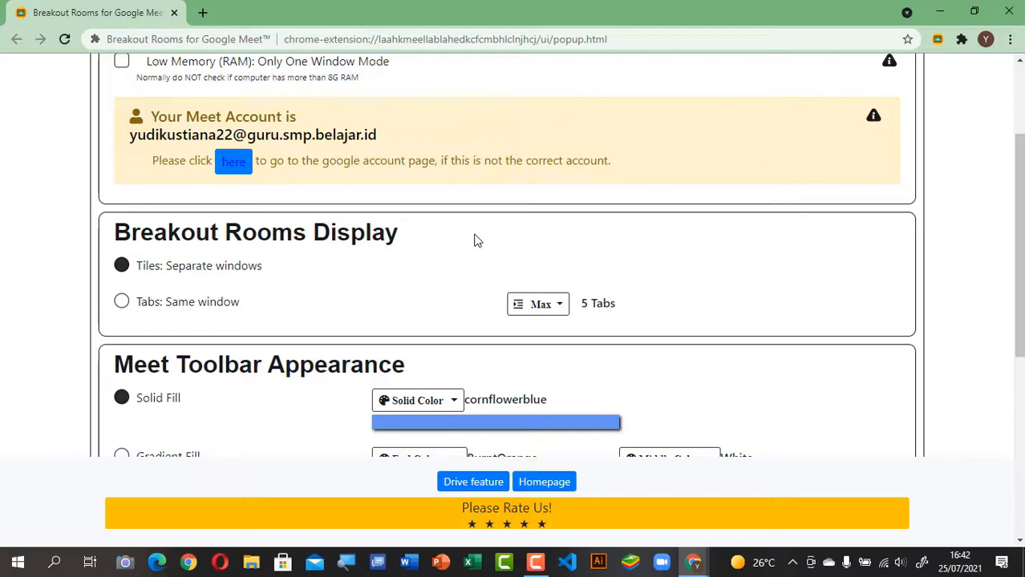
Step: Keep the Tiles: Separate windows display and set the Max breakout count to 4
{"action": "left_click", "coordinate": [121, 303]}
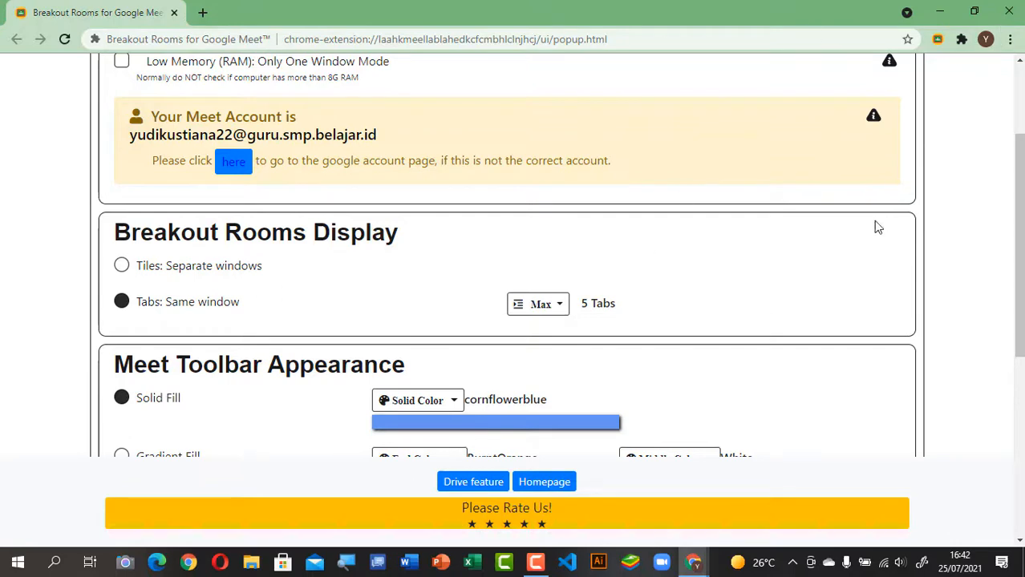
{"action": "left_click", "coordinate": [122, 266]}
{"action": "scroll", "coordinate": [714, 284], "scroll_direction": "down", "scroll_amount": 2}
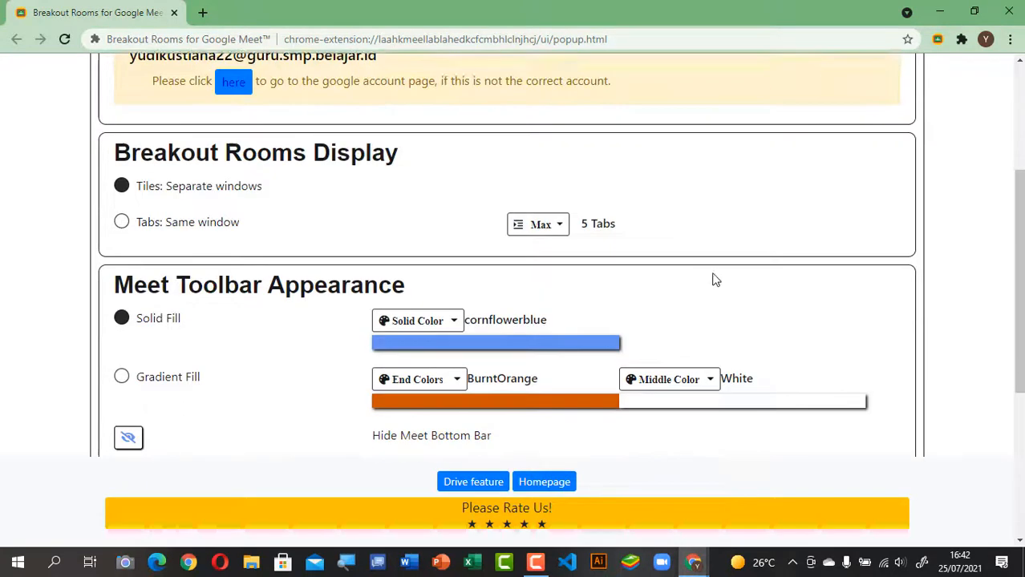
{"action": "left_click", "coordinate": [554, 157]}
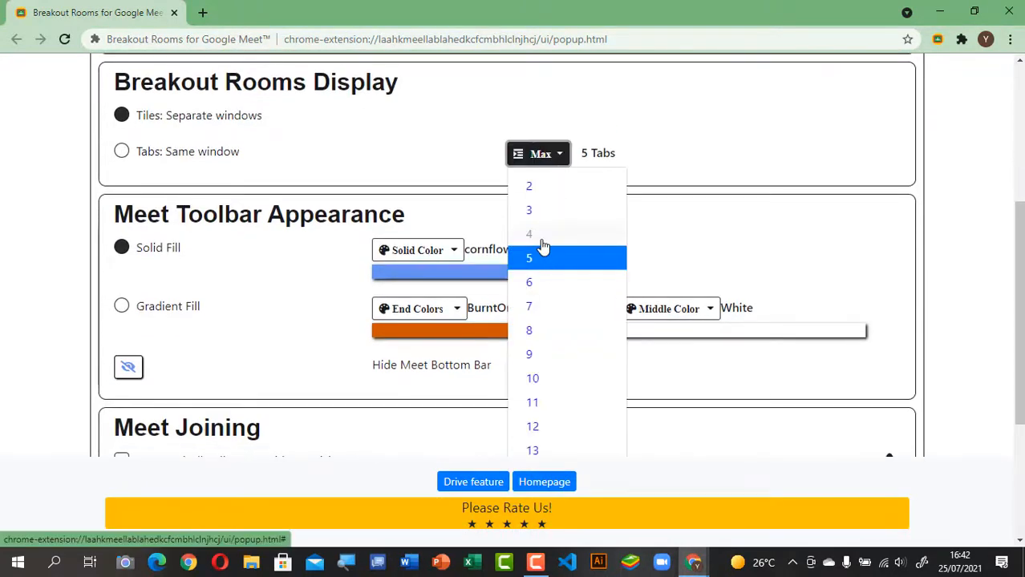
{"action": "left_click", "coordinate": [549, 237]}
Step: Enable Automatically Allow "Outside" Participants Enter under Meet Joining
{"action": "scroll", "coordinate": [658, 232], "scroll_direction": "down", "scroll_amount": 3}
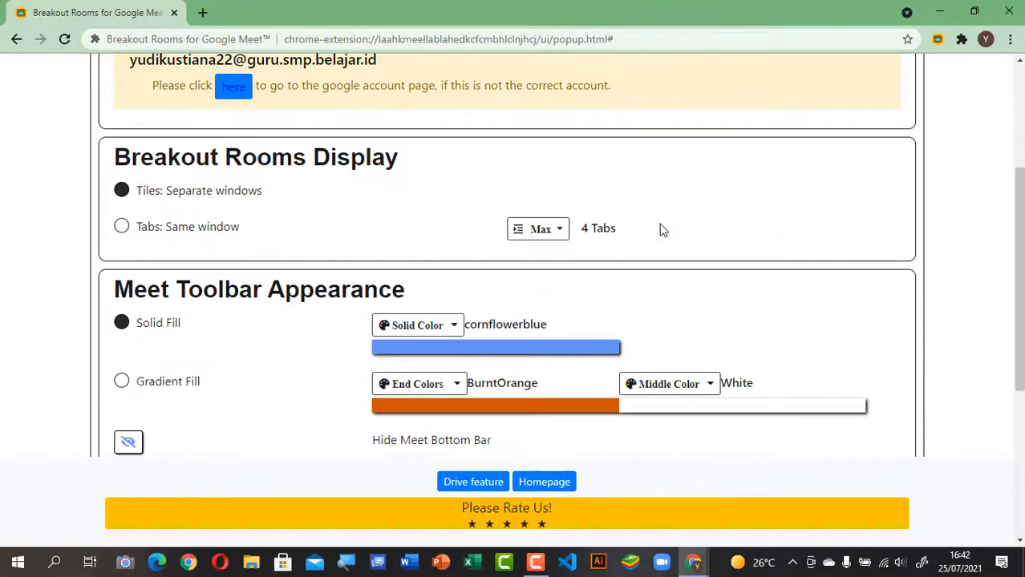
{"action": "scroll", "coordinate": [303, 273], "scroll_direction": "down", "scroll_amount": 1}
{"action": "scroll", "coordinate": [270, 285], "scroll_direction": "down", "scroll_amount": 3}
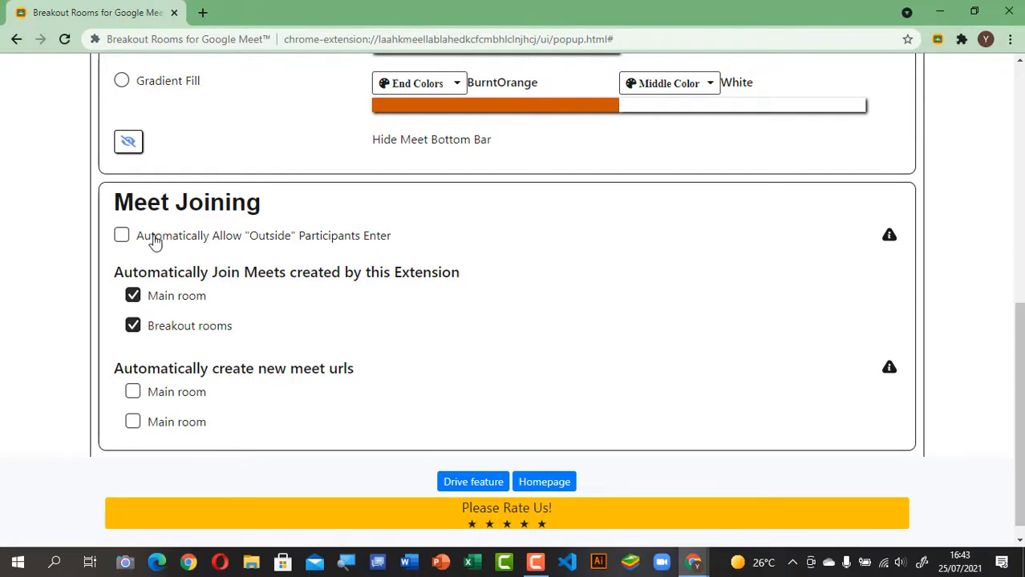
{"action": "left_click", "coordinate": [121, 238]}
Step: Change the Max tabs dropdown, trying 8 and 5 before settling on 10
{"action": "scroll", "coordinate": [588, 279], "scroll_direction": "down", "scroll_amount": 1}
{"action": "scroll", "coordinate": [588, 279], "scroll_direction": "up", "scroll_amount": 3}
{"action": "scroll", "coordinate": [585, 279], "scroll_direction": "up", "scroll_amount": 3}
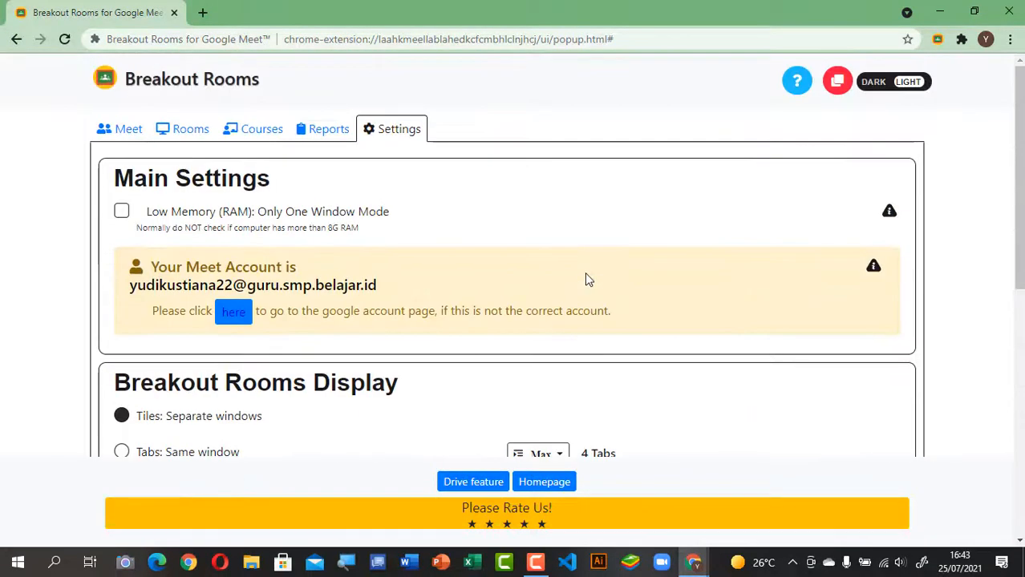
{"action": "scroll", "coordinate": [585, 279], "scroll_direction": "down", "scroll_amount": 4}
{"action": "scroll", "coordinate": [584, 280], "scroll_direction": "down", "scroll_amount": 1}
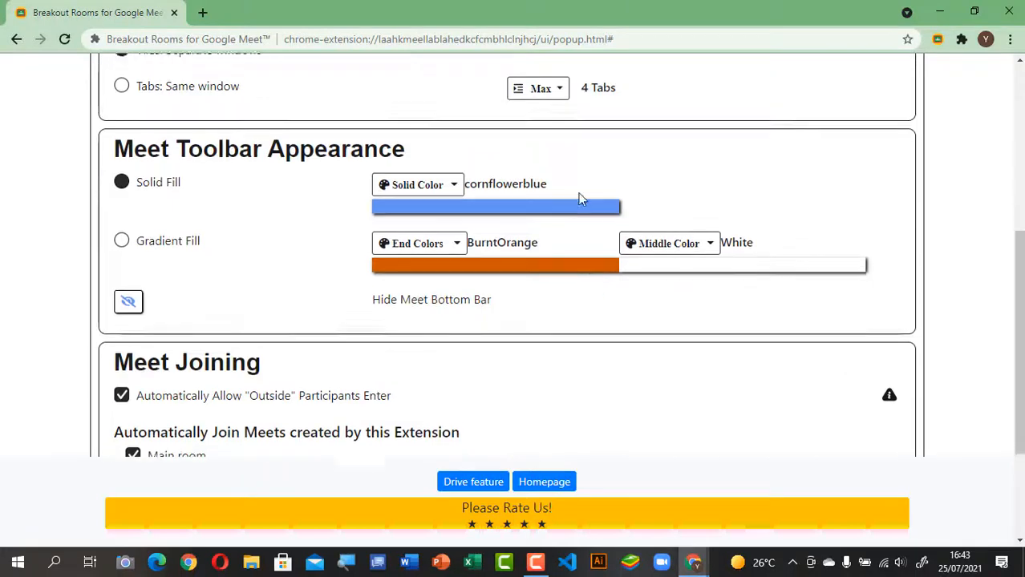
{"action": "scroll", "coordinate": [579, 200], "scroll_direction": "up", "scroll_amount": 2}
{"action": "left_click", "coordinate": [563, 233]}
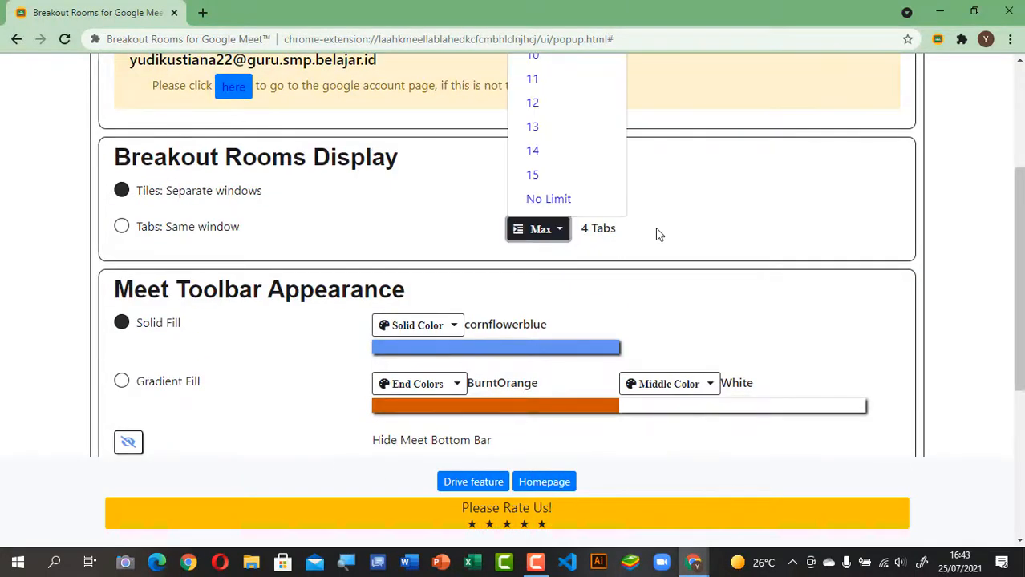
{"action": "scroll", "coordinate": [655, 230], "scroll_direction": "up", "scroll_amount": 3}
{"action": "left_click", "coordinate": [527, 238]}
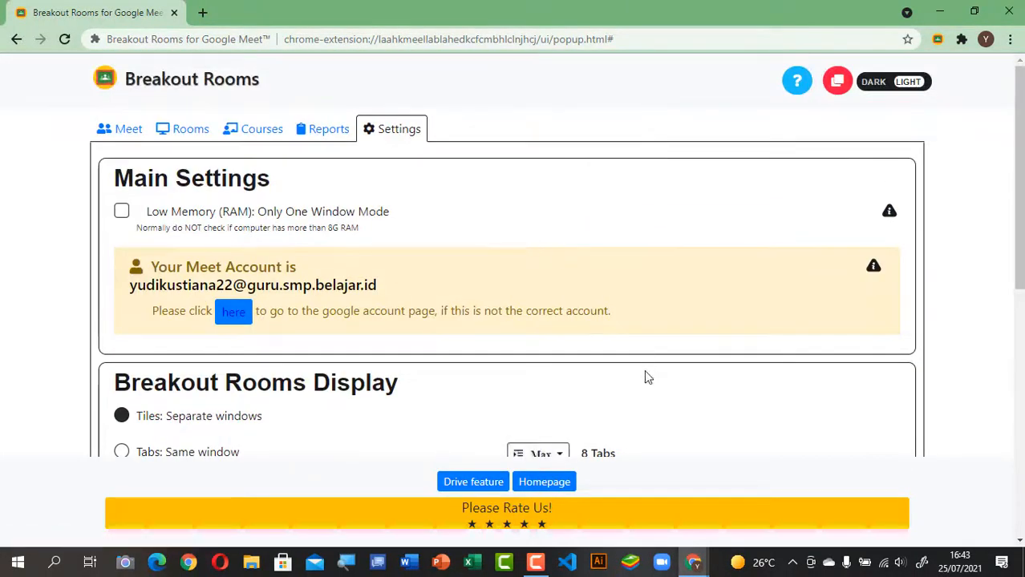
{"action": "scroll", "coordinate": [644, 370], "scroll_direction": "down", "scroll_amount": 3}
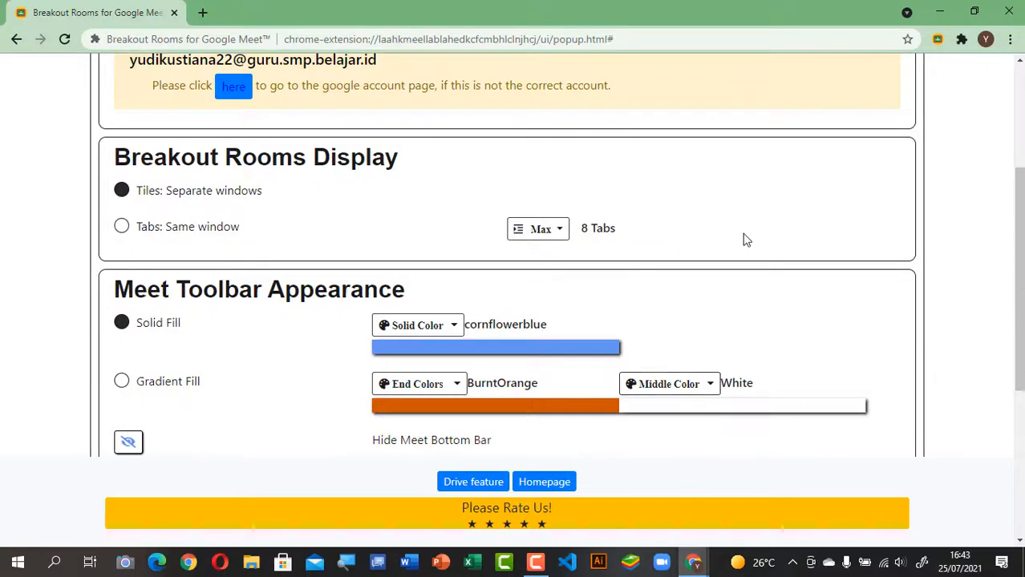
{"action": "scroll", "coordinate": [744, 239], "scroll_direction": "up", "scroll_amount": 1}
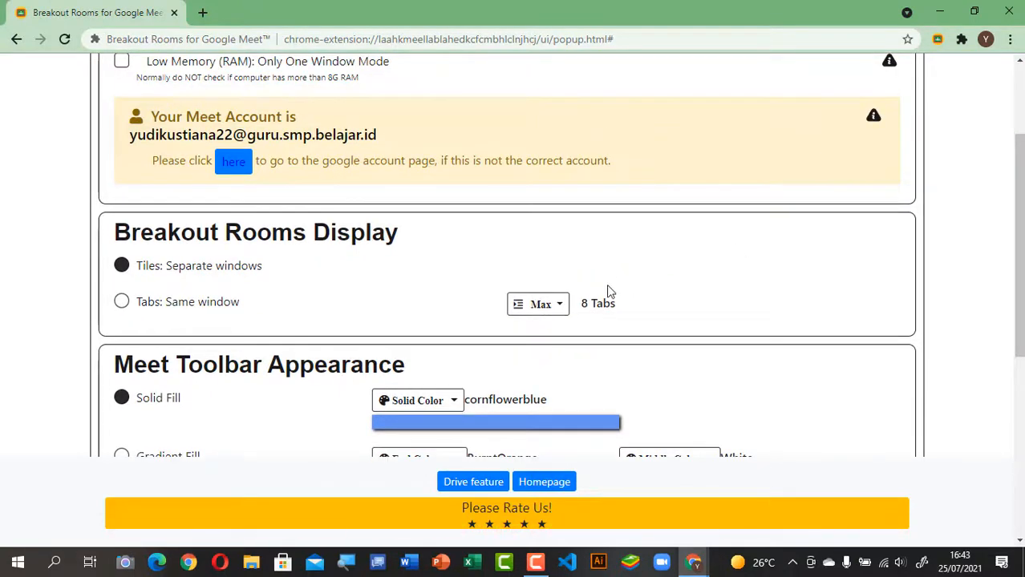
{"action": "left_click", "coordinate": [564, 313]}
{"action": "scroll", "coordinate": [689, 277], "scroll_direction": "up", "scroll_amount": 2}
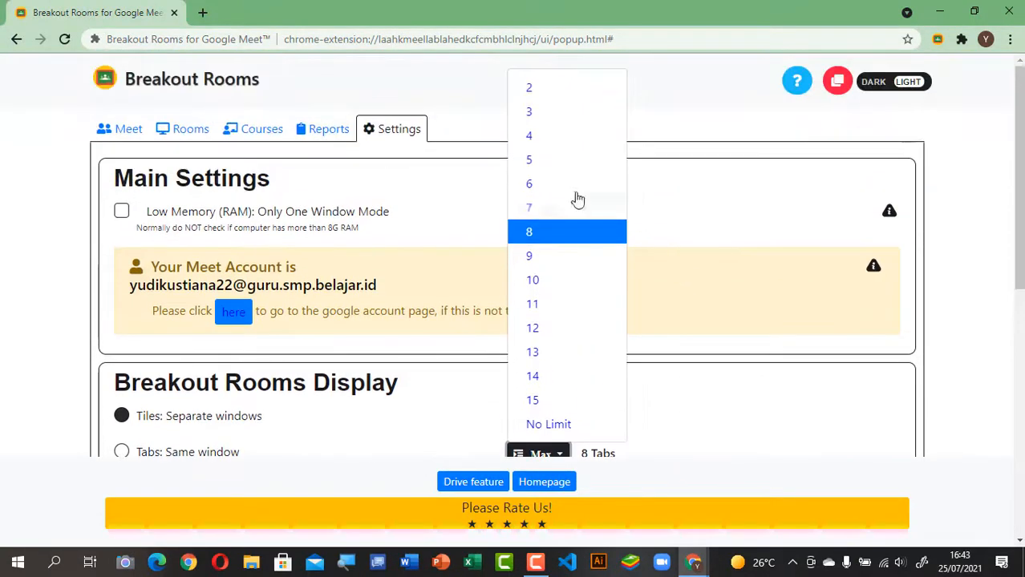
{"action": "left_click", "coordinate": [545, 232]}
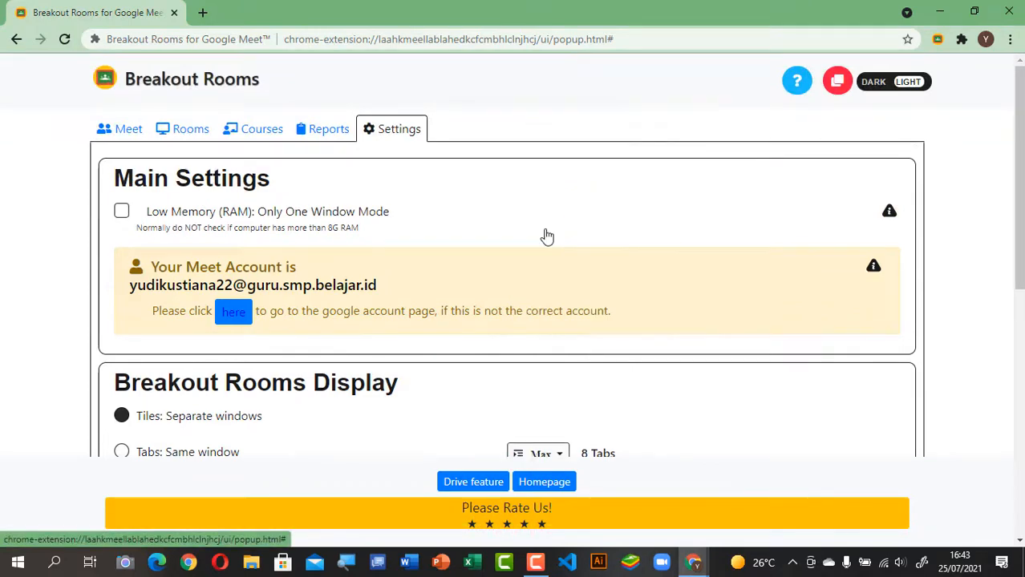
{"action": "left_click", "coordinate": [559, 454]}
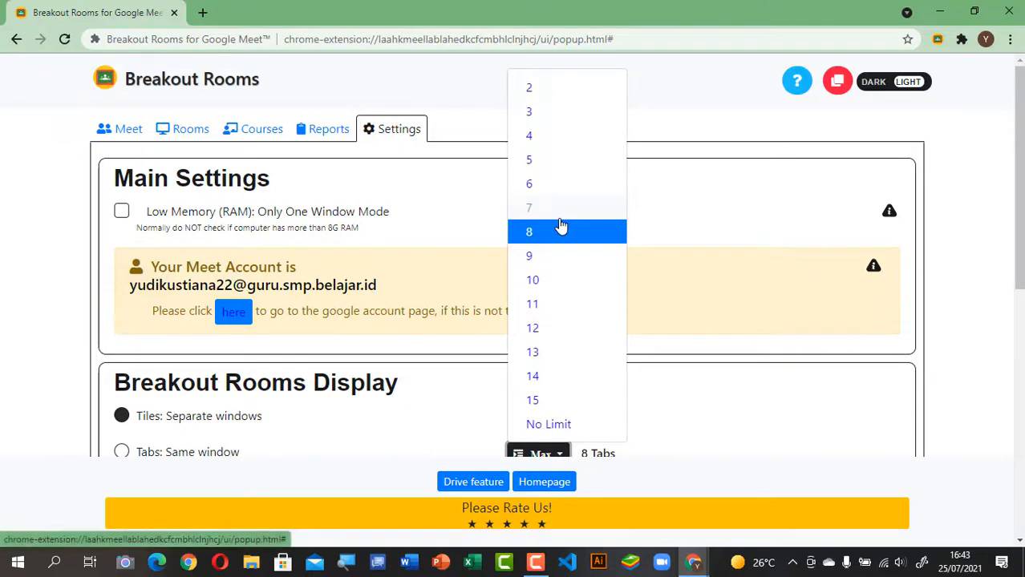
{"action": "left_click", "coordinate": [541, 162]}
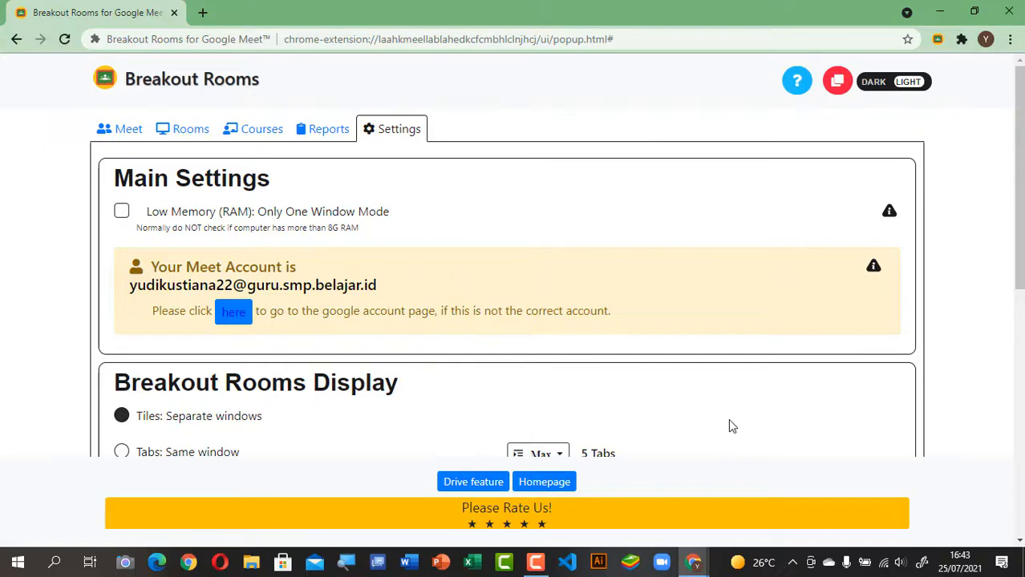
{"action": "scroll", "coordinate": [694, 441], "scroll_direction": "down", "scroll_amount": 3}
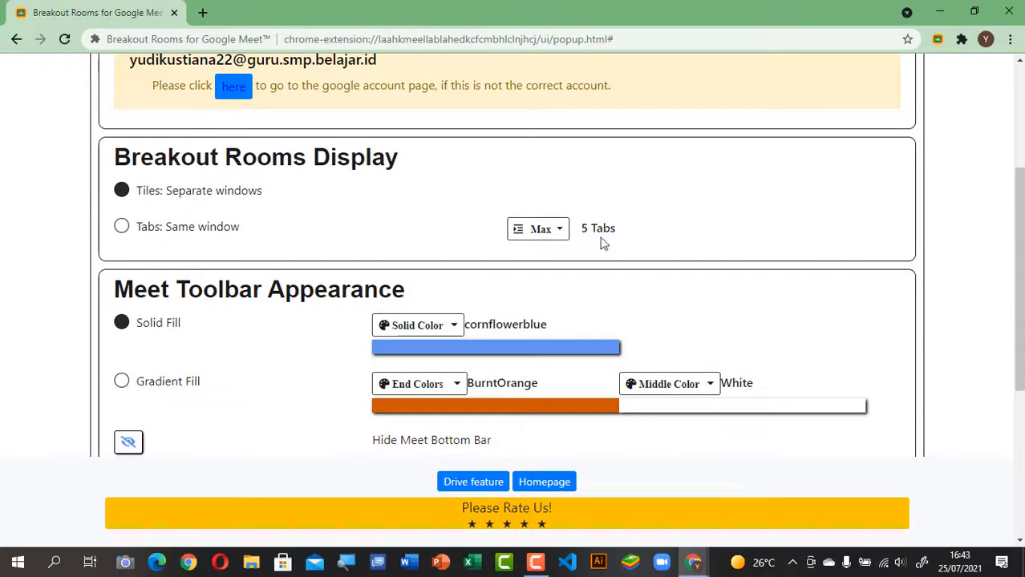
{"action": "left_click", "coordinate": [560, 234]}
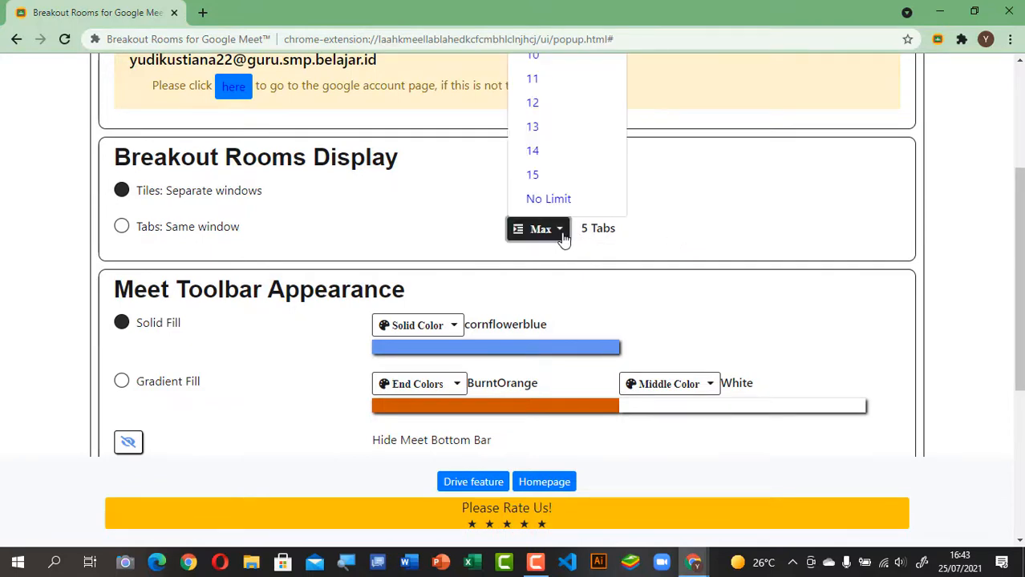
{"action": "scroll", "coordinate": [760, 219], "scroll_direction": "up", "scroll_amount": 1}
{"action": "scroll", "coordinate": [753, 216], "scroll_direction": "up", "scroll_amount": 3}
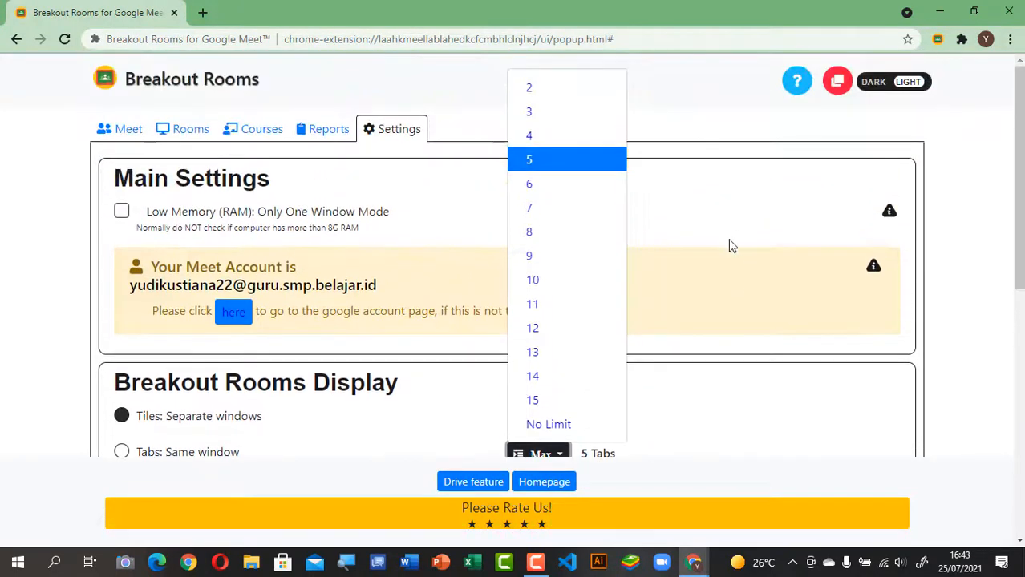
{"action": "left_click", "coordinate": [574, 282]}
{"action": "scroll", "coordinate": [762, 413], "scroll_direction": "down", "scroll_amount": 2}
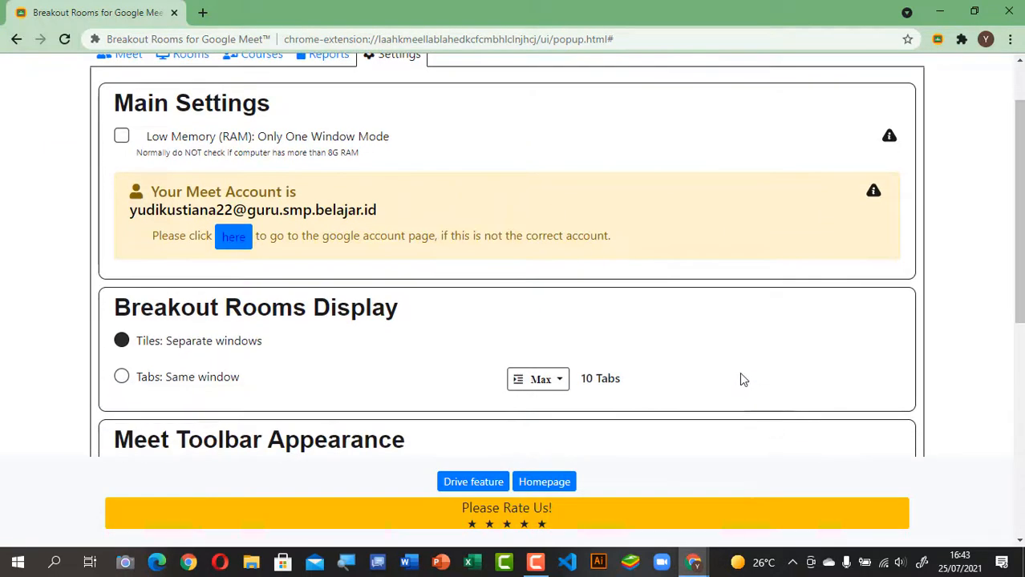
{"action": "scroll", "coordinate": [729, 369], "scroll_direction": "up", "scroll_amount": 2}
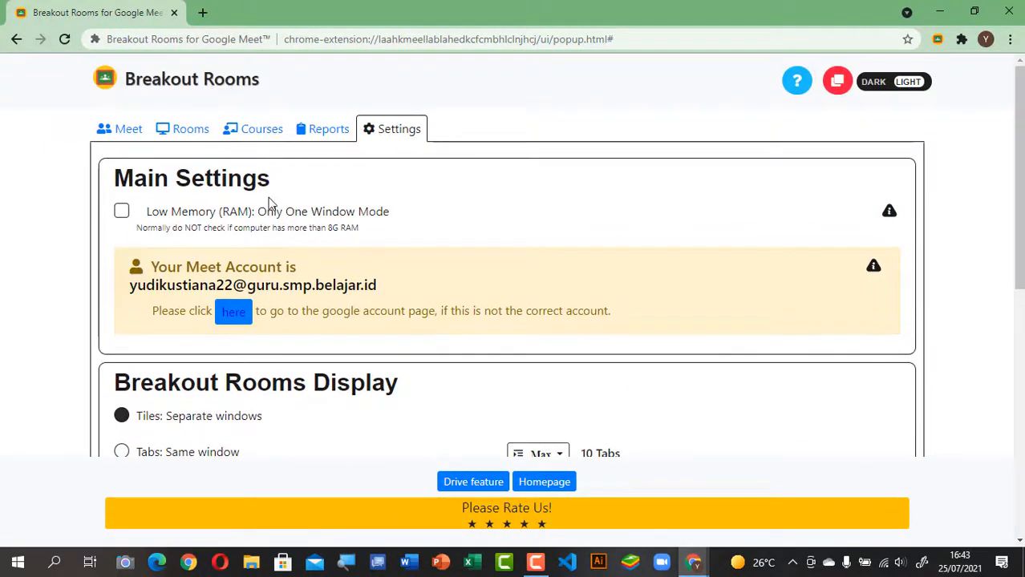
Step: On the Courses tab, rename My Course to 'Main Room'
{"action": "left_click", "coordinate": [264, 133]}
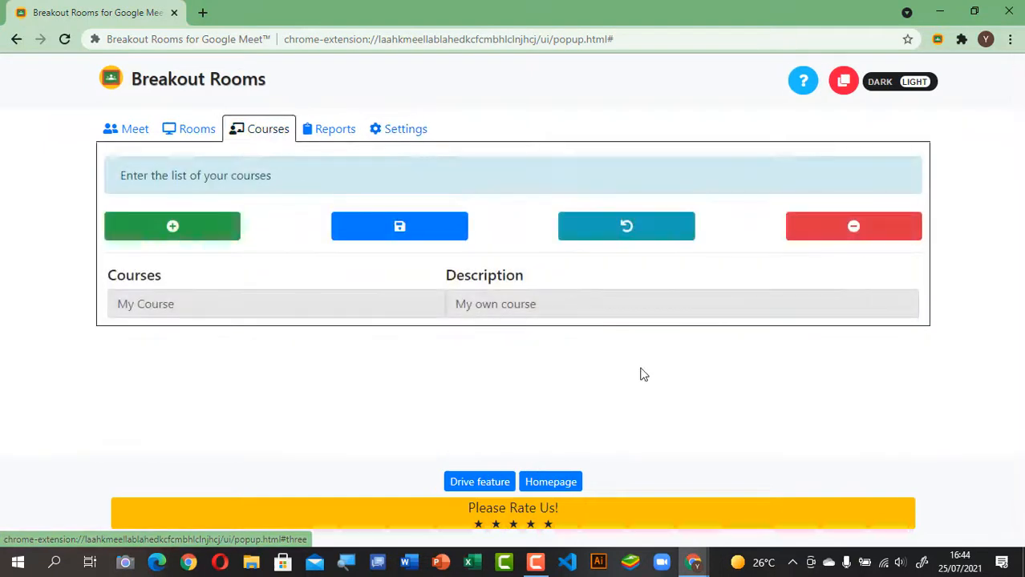
{"action": "left_click", "coordinate": [189, 301]}
{"action": "key", "text": "BackSpace"}
{"action": "key", "text": "BackSpace"}
{"action": "key", "text": "BackSpace"}
{"action": "key", "text": "BackSpace"}
{"action": "key", "text": "BackSpace"}
{"action": "key", "text": "BackSpace"}
{"action": "key", "text": "BackSpace"}
{"action": "key", "text": "BackSpace"}
{"action": "key", "text": "BackSpace"}
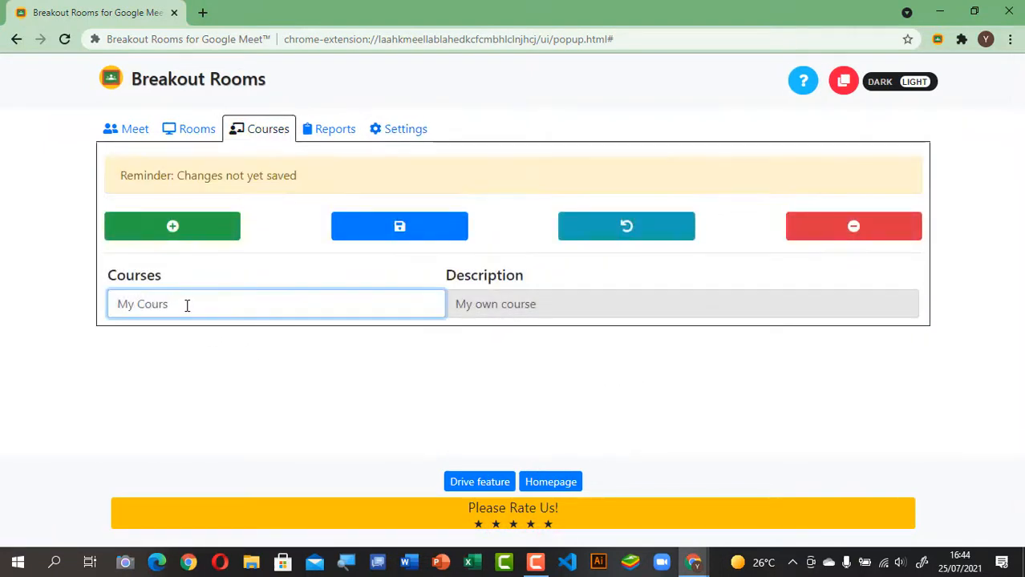
{"action": "type", "text": "Main Room"}
Step: Replace the first course's description with 'Ruang Utama'
{"action": "left_click", "coordinate": [532, 305]}
{"action": "key", "text": "BackSpace"}
{"action": "key", "text": "BackSpace"}
{"action": "key", "text": "BackSpace"}
{"action": "key", "text": "BackSpace"}
{"action": "key", "text": "BackSpace"}
{"action": "key", "text": "BackSpace"}
{"action": "key", "text": "BackSpace"}
{"action": "key", "text": "BackSpace"}
{"action": "key", "text": "BackSpace"}
{"action": "key", "text": "BackSpace"}
{"action": "key", "text": "BackSpace"}
{"action": "key", "text": "BackSpace"}
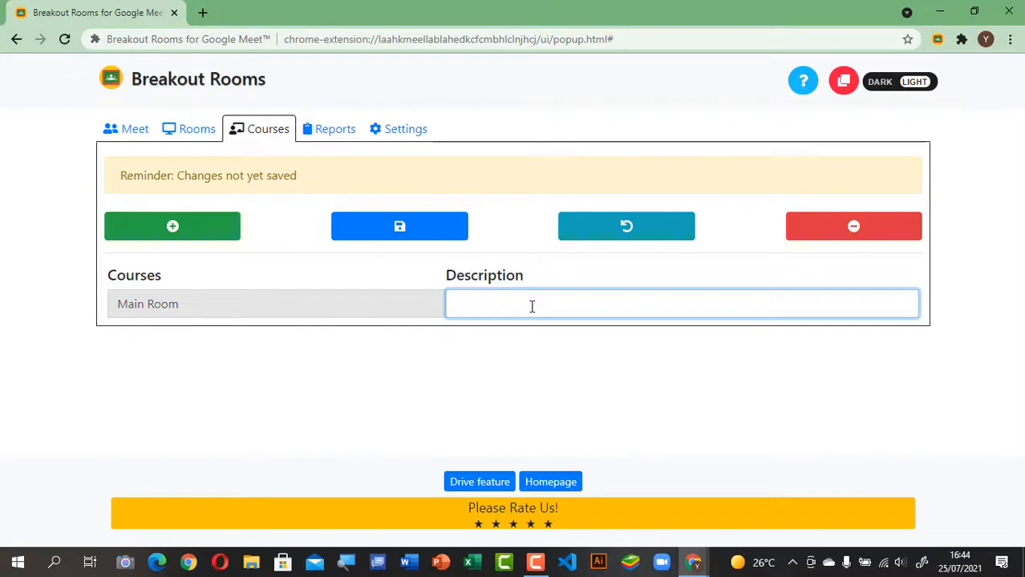
{"action": "type", "text": "Ruang Utama"}
{"action": "left_click", "coordinate": [653, 378]}
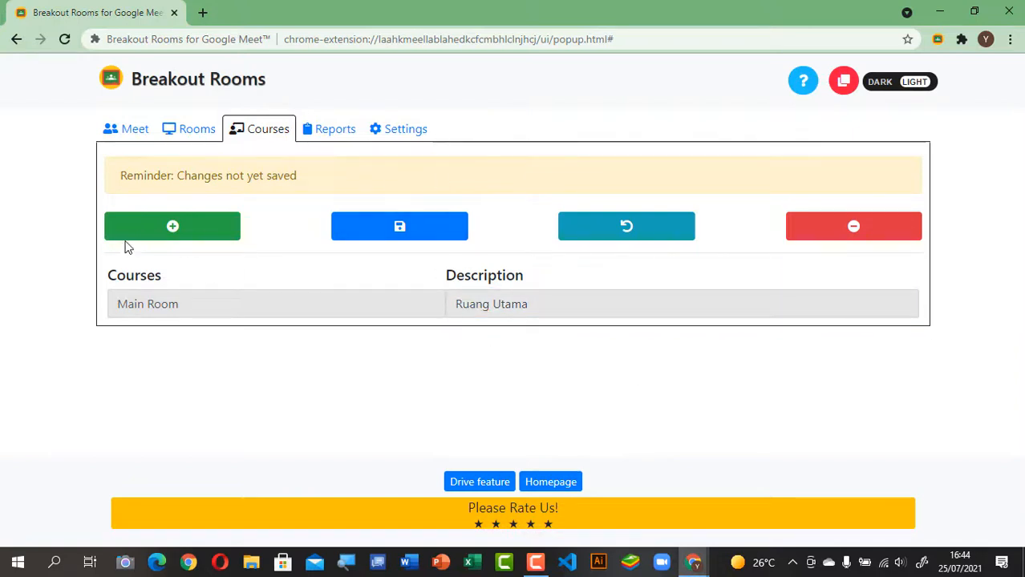
Step: Add four course rows and name the first BOR 1 with description 'Kelompok 1'
{"action": "left_click", "coordinate": [172, 232]}
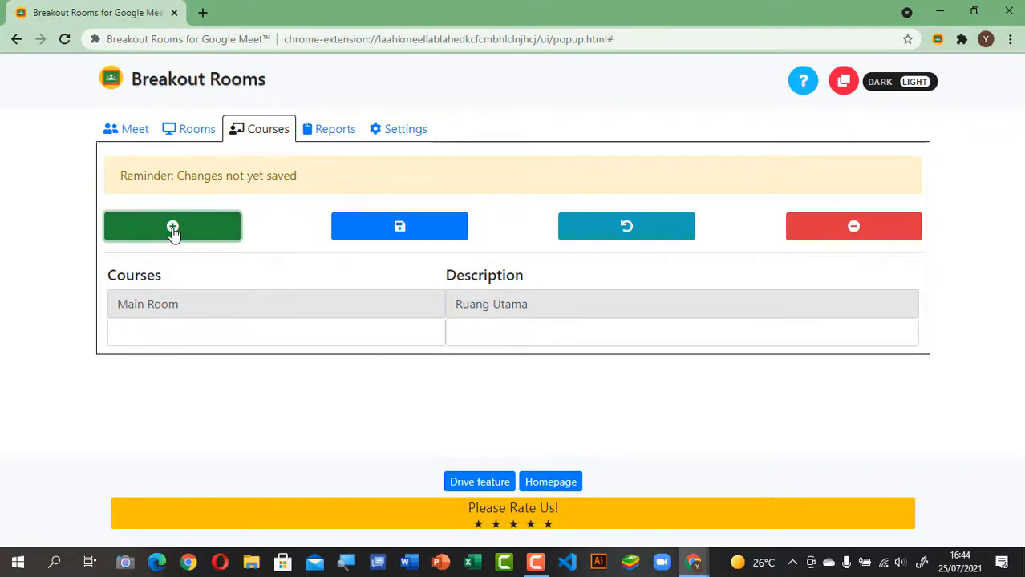
{"action": "left_click", "coordinate": [171, 233]}
{"action": "left_click", "coordinate": [172, 232]}
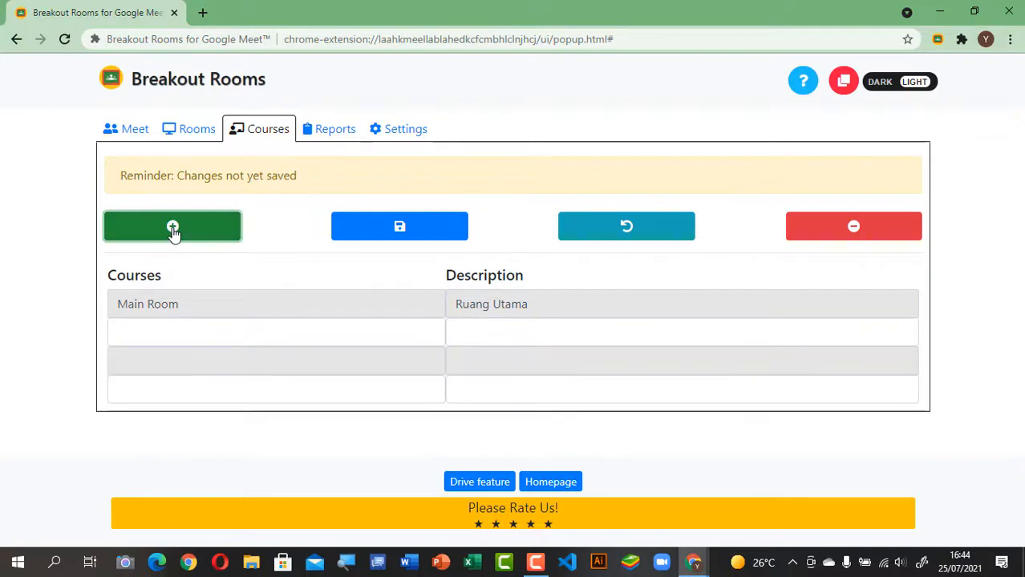
{"action": "left_click", "coordinate": [171, 232]}
{"action": "left_click", "coordinate": [178, 326]}
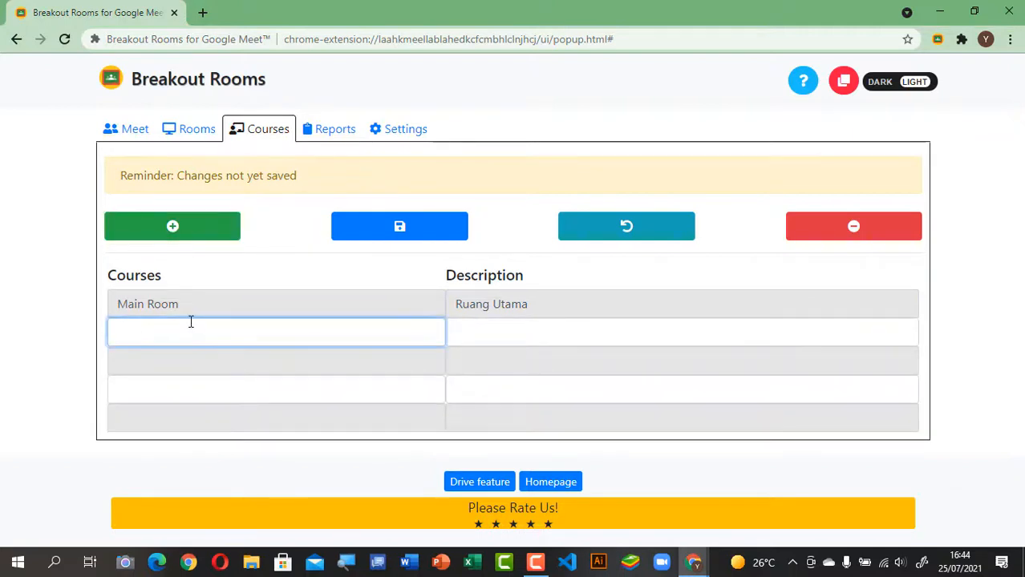
{"action": "type", "text": "BOR 1"}
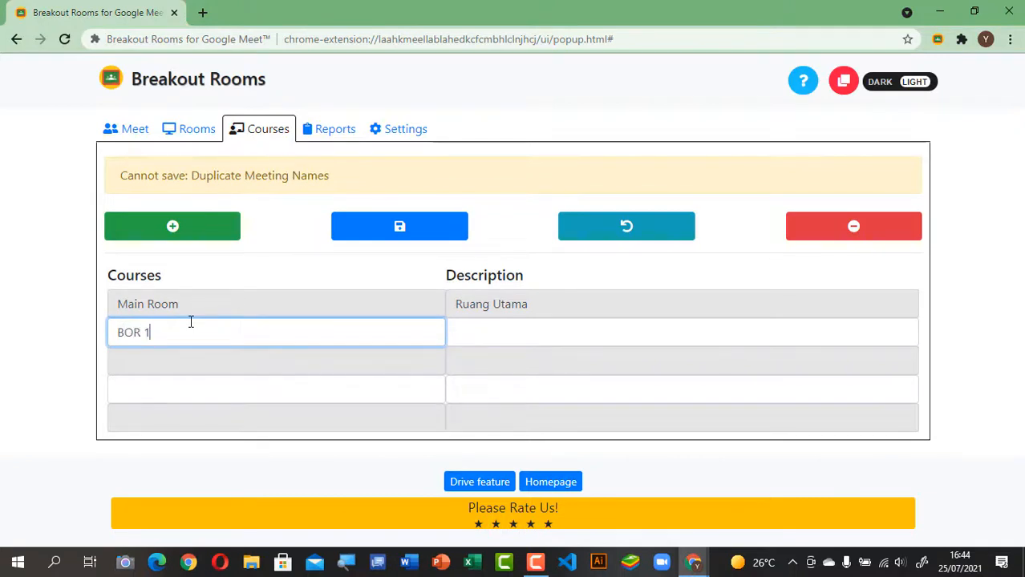
{"action": "left_click", "coordinate": [589, 339]}
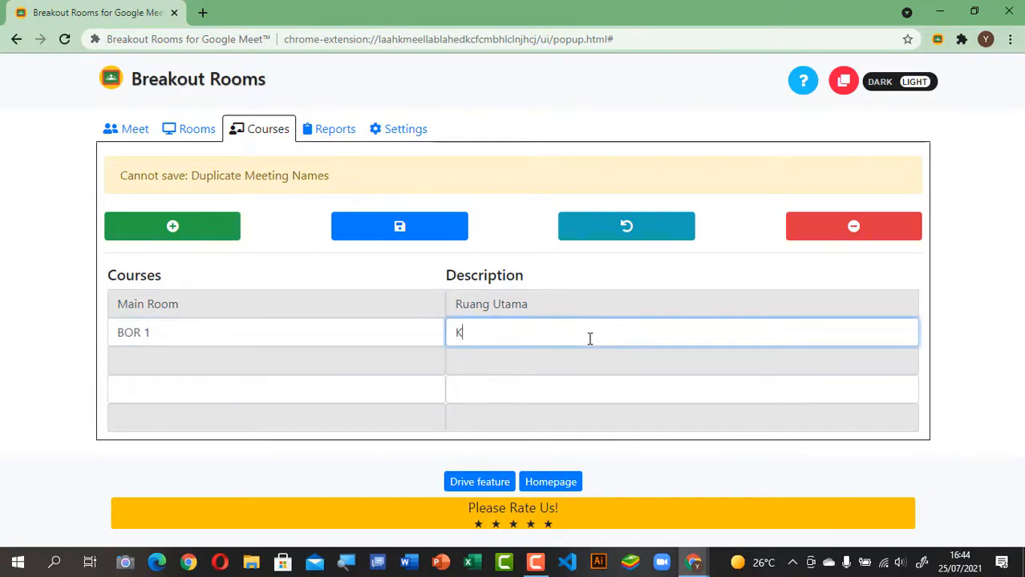
{"action": "type", "text": "Kelompok 1"}
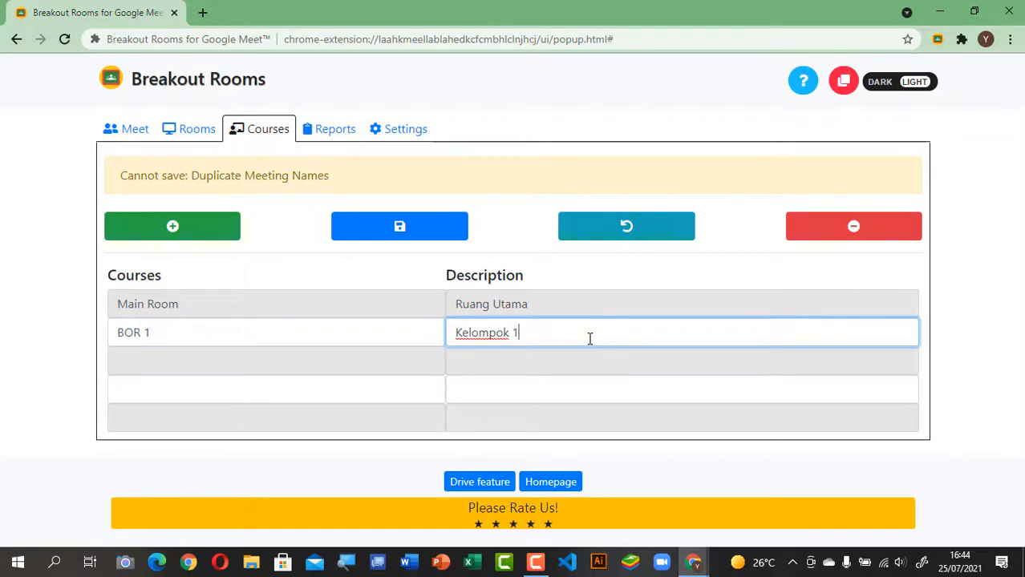
Step: Name the next courses BOR 2 ('Kelompok 2') and BOR 3 (a Kelompok description)
{"action": "left_click", "coordinate": [197, 362]}
{"action": "type", "text": "BOR 2"}
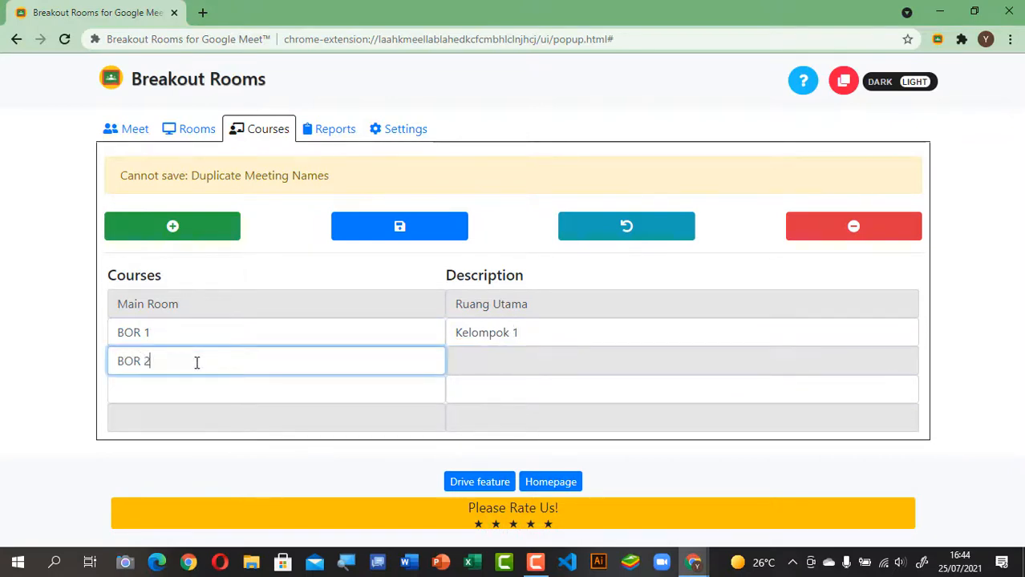
{"action": "left_click", "coordinate": [484, 355]}
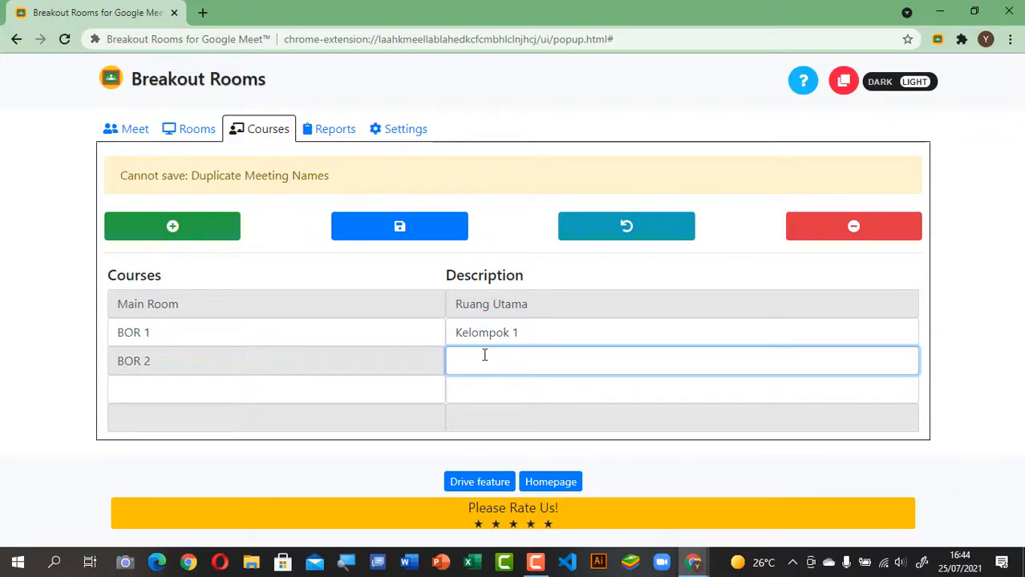
{"action": "type", "text": "Kelompok 2"}
{"action": "left_click", "coordinate": [220, 382]}
{"action": "type", "text": "BOR "}
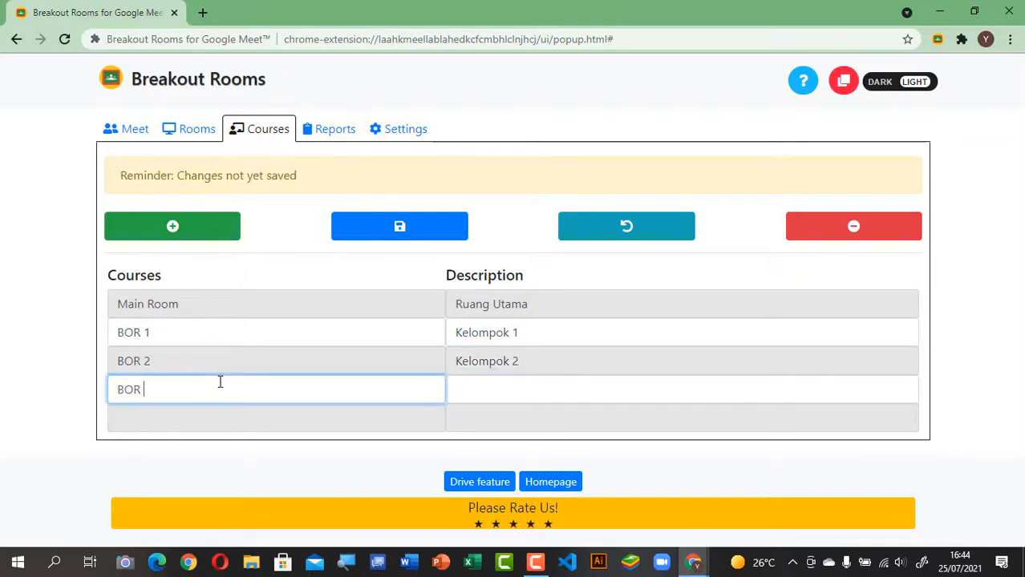
{"action": "type", "text": "3"}
{"action": "left_click", "coordinate": [538, 388]}
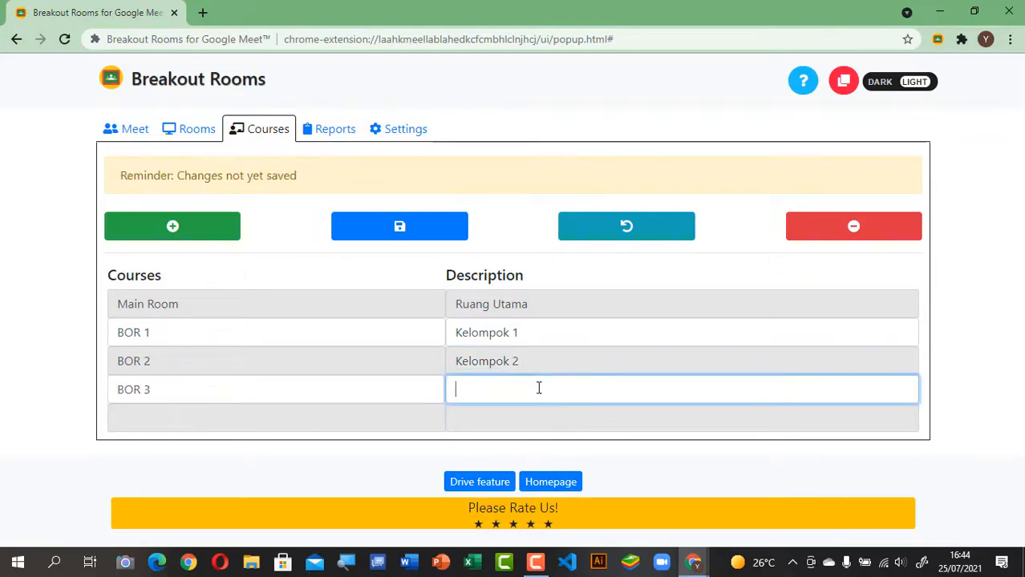
{"action": "type", "text": "Kelompok 3"}
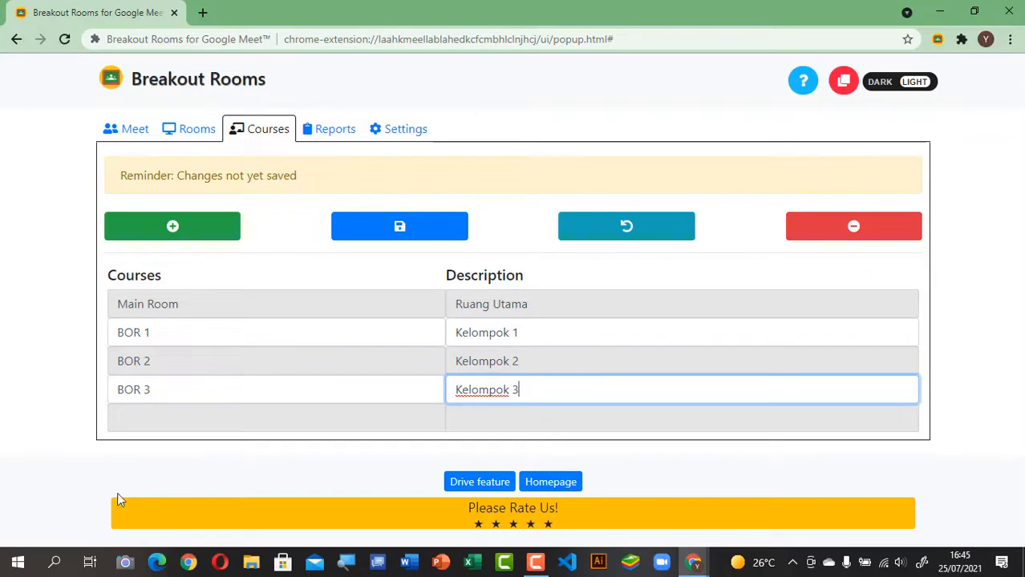
Step: Name the last course BOR 4 with a Kelompok description and save the course list
{"action": "left_click", "coordinate": [158, 425]}
{"action": "type", "text": "BOR "}
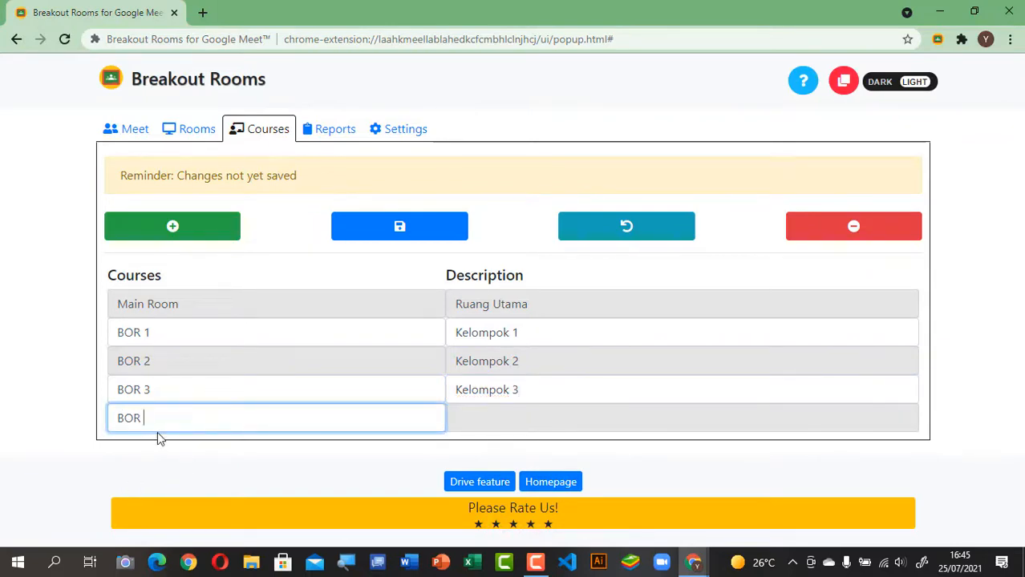
{"action": "type", "text": "4"}
{"action": "left_click", "coordinate": [485, 418]}
{"action": "type", "text": "K"}
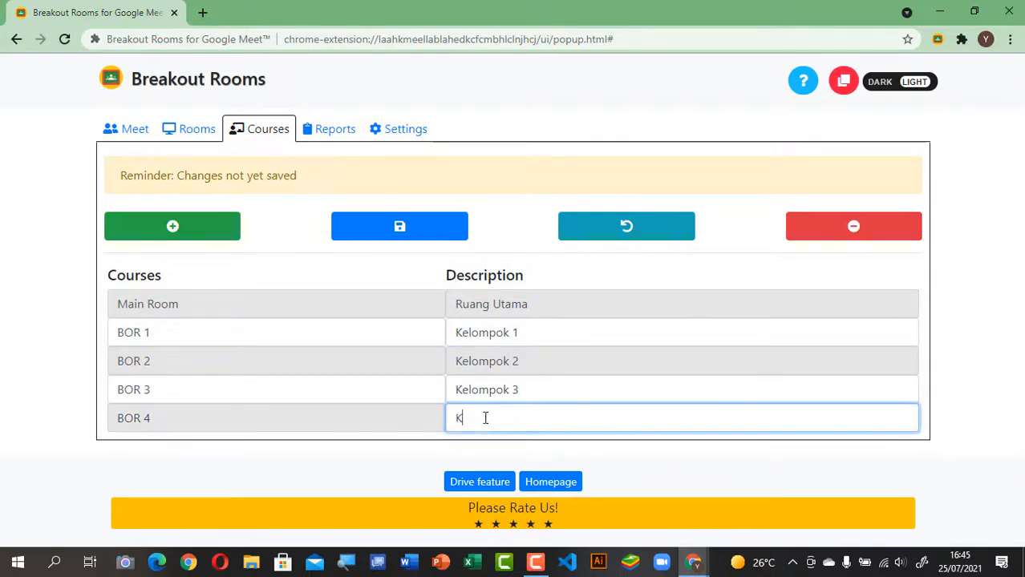
{"action": "type", "text": "ew"}
{"action": "type", "text": "ompok 3"}
{"action": "left_click", "coordinate": [228, 304]}
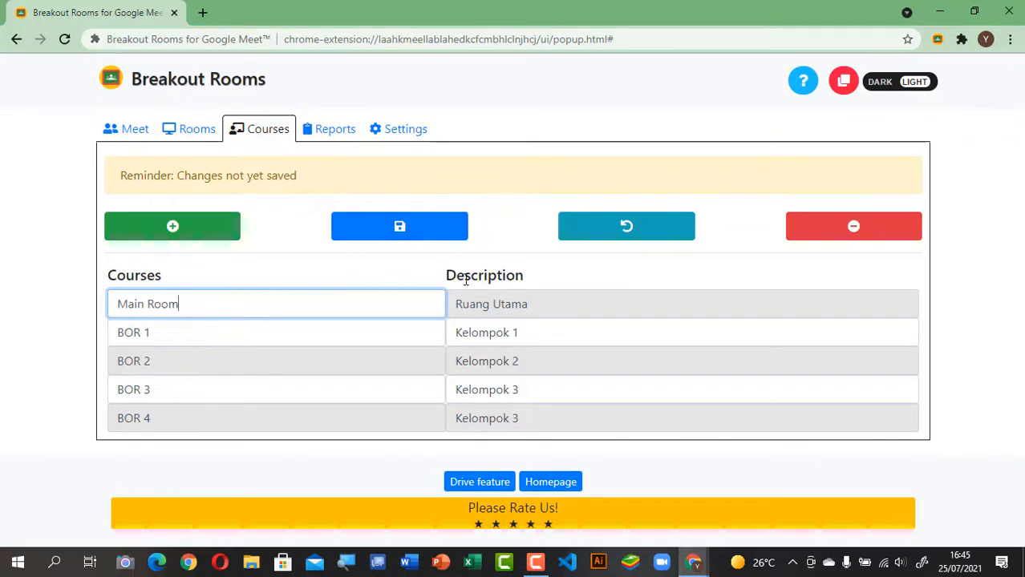
{"action": "left_click", "coordinate": [403, 232]}
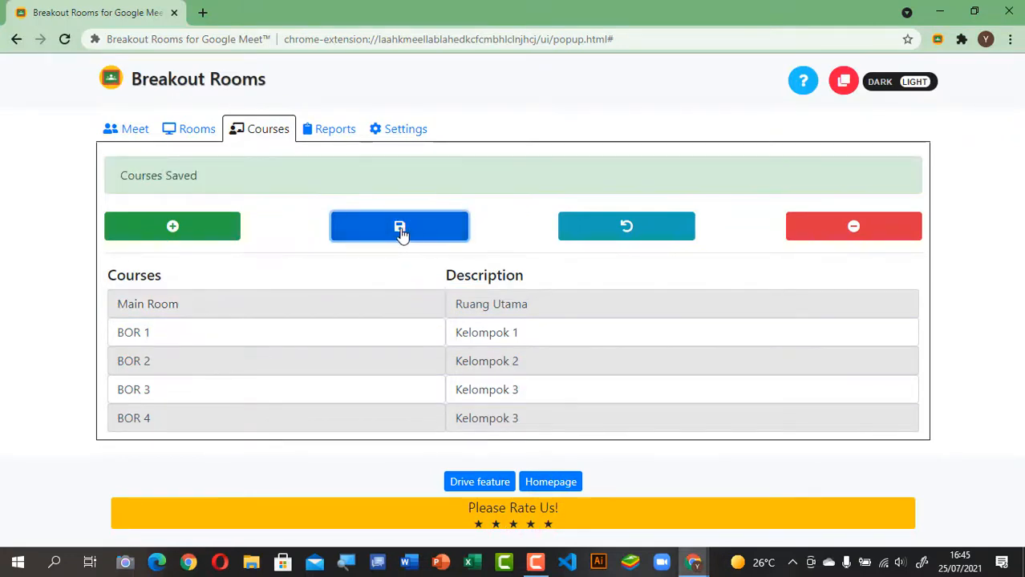
Step: On the Rooms tab, rename Main to 'Main Room' and add four more rooms
{"action": "left_click", "coordinate": [195, 137]}
{"action": "scroll", "coordinate": [346, 355], "scroll_direction": "down", "scroll_amount": 1}
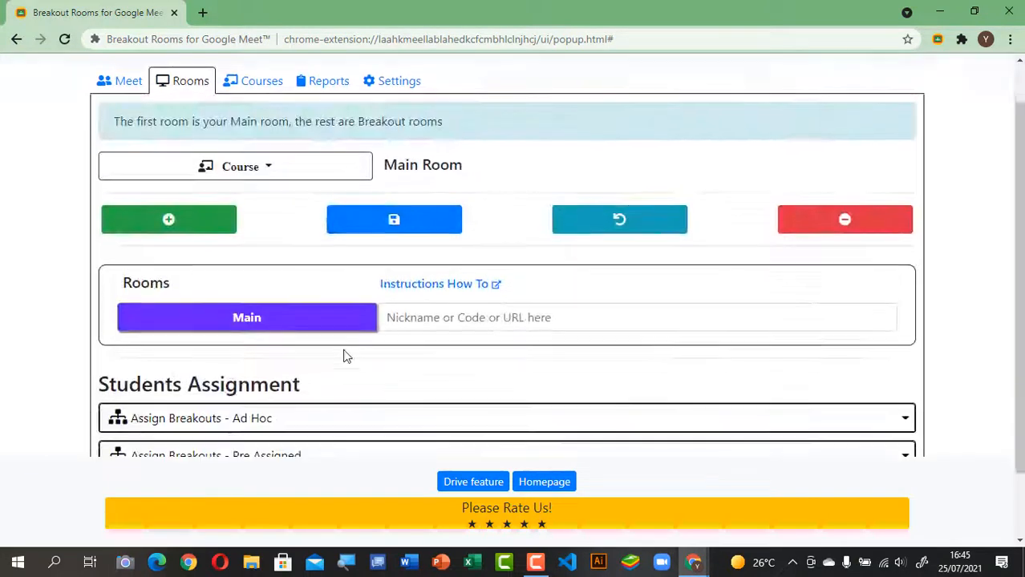
{"action": "left_click", "coordinate": [280, 291]}
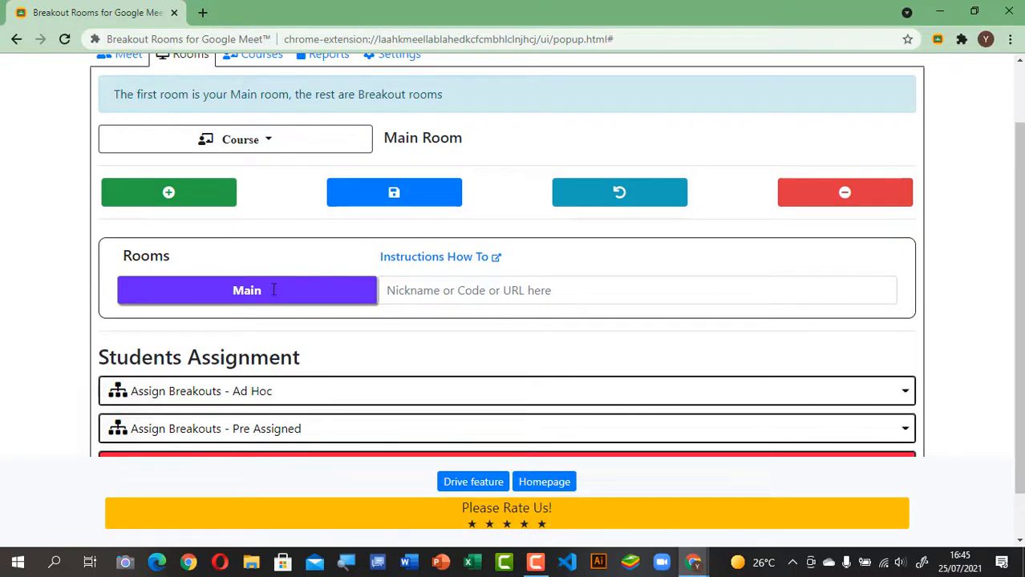
{"action": "type", "text": "Room"}
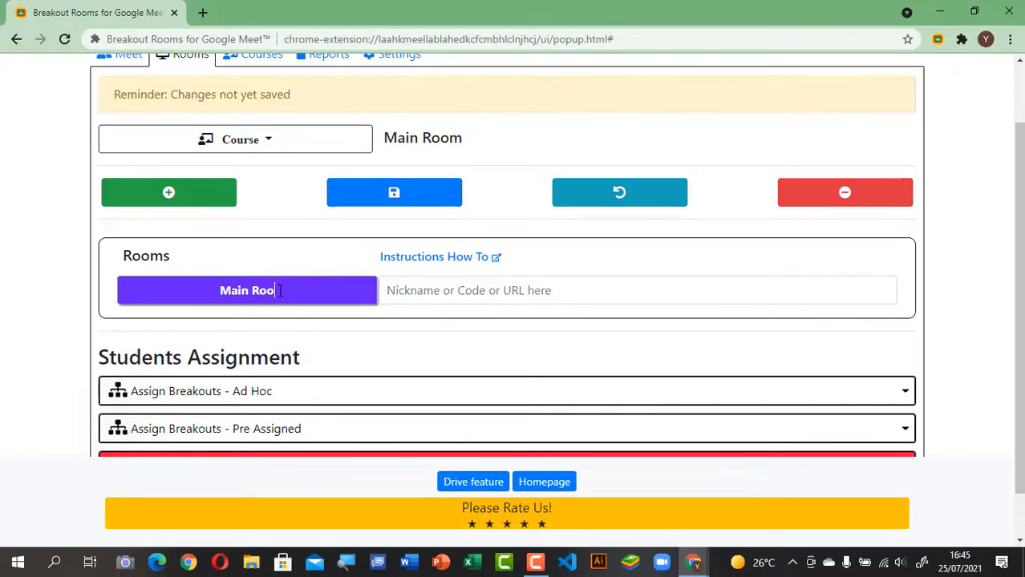
{"action": "left_click", "coordinate": [198, 201]}
{"action": "left_click", "coordinate": [198, 200]}
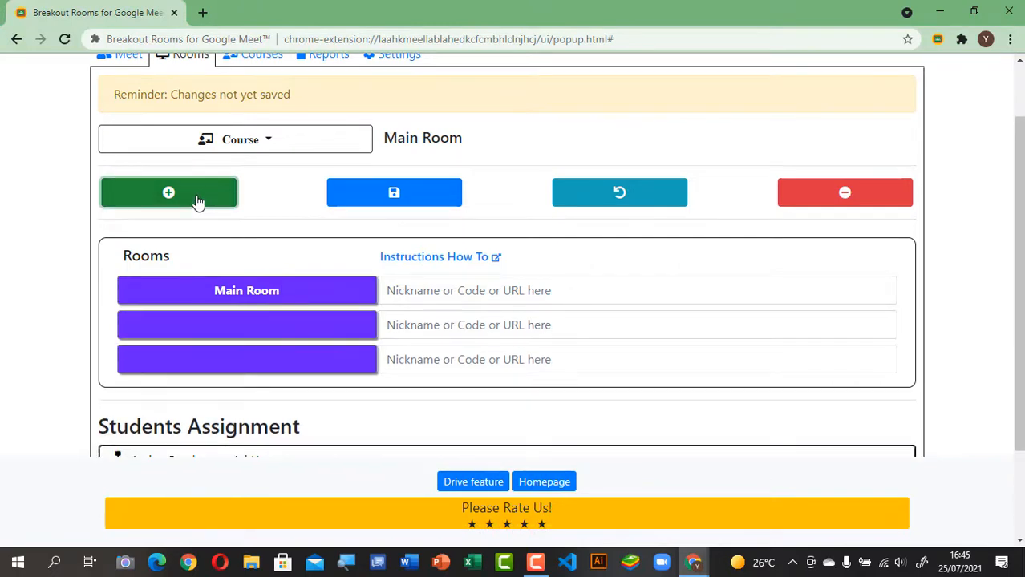
{"action": "left_click", "coordinate": [198, 200]}
{"action": "left_click", "coordinate": [198, 200]}
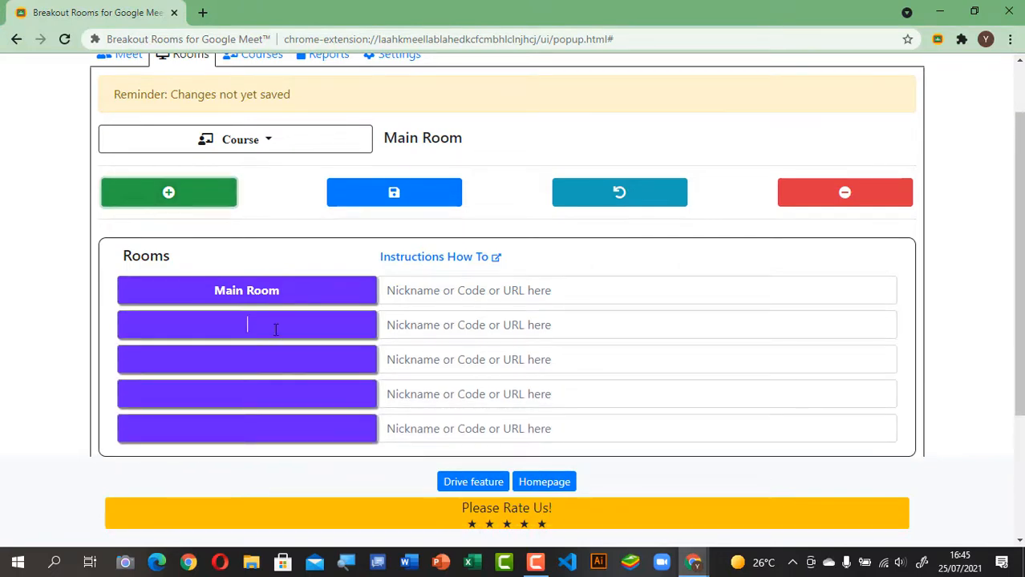
Step: Name the four new rooms BOR 1, BOR 2, BOR 3 and BOR 4
{"action": "left_click", "coordinate": [273, 327]}
{"action": "type", "text": "BOR 1"}
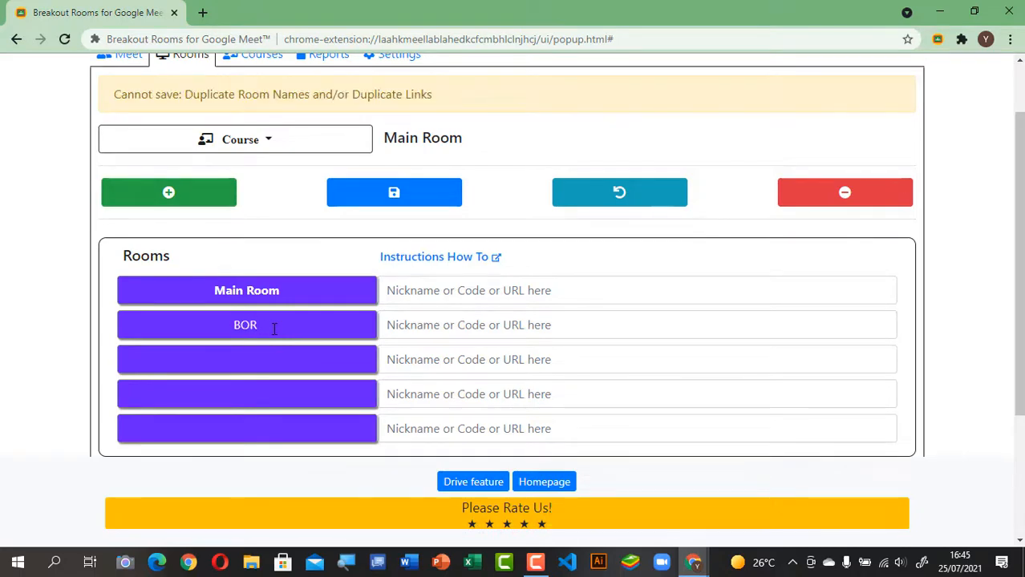
{"action": "left_click", "coordinate": [264, 358]}
{"action": "type", "text": "BOR 2"}
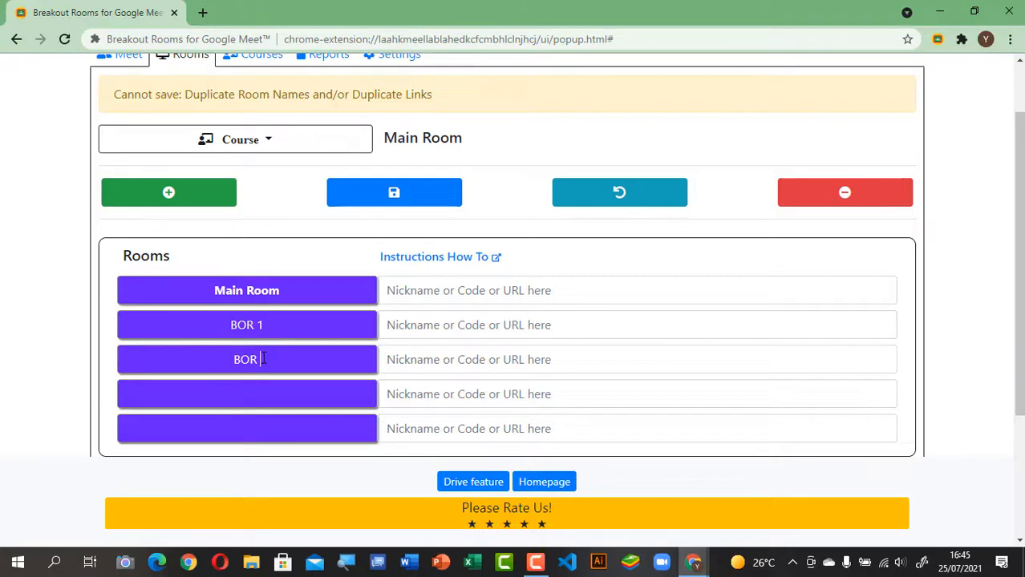
{"action": "left_click", "coordinate": [265, 389]}
{"action": "type", "text": "B"}
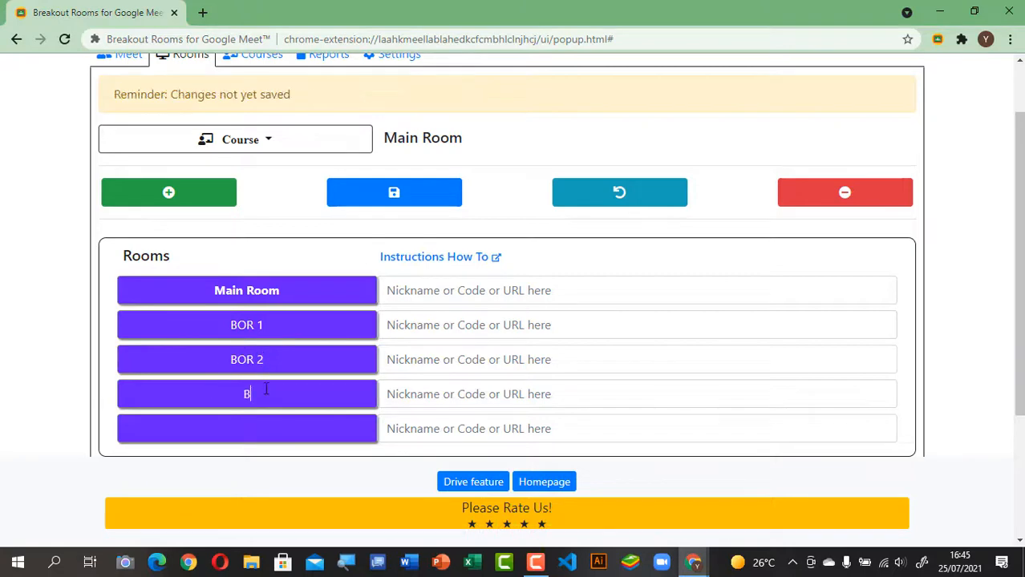
{"action": "type", "text": "OR 3"}
{"action": "left_click", "coordinate": [246, 429]}
{"action": "type", "text": "BOR 4"}
{"action": "scroll", "coordinate": [606, 334], "scroll_direction": "down", "scroll_amount": 1}
{"action": "scroll", "coordinate": [600, 343], "scroll_direction": "up", "scroll_amount": 1}
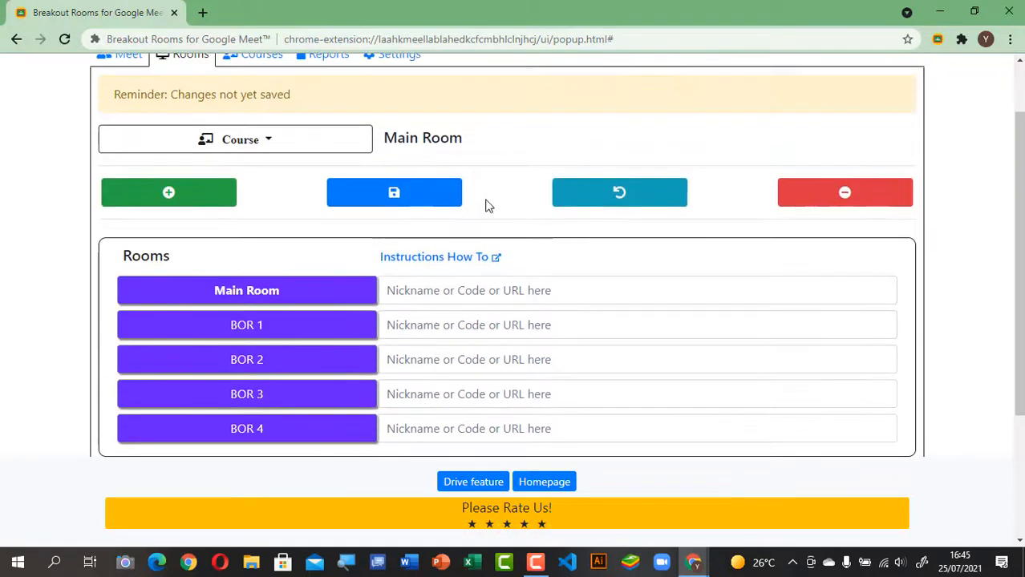
Step: Save the rooms to generate their Meet links, then copy the Main Room link
{"action": "left_click", "coordinate": [397, 199]}
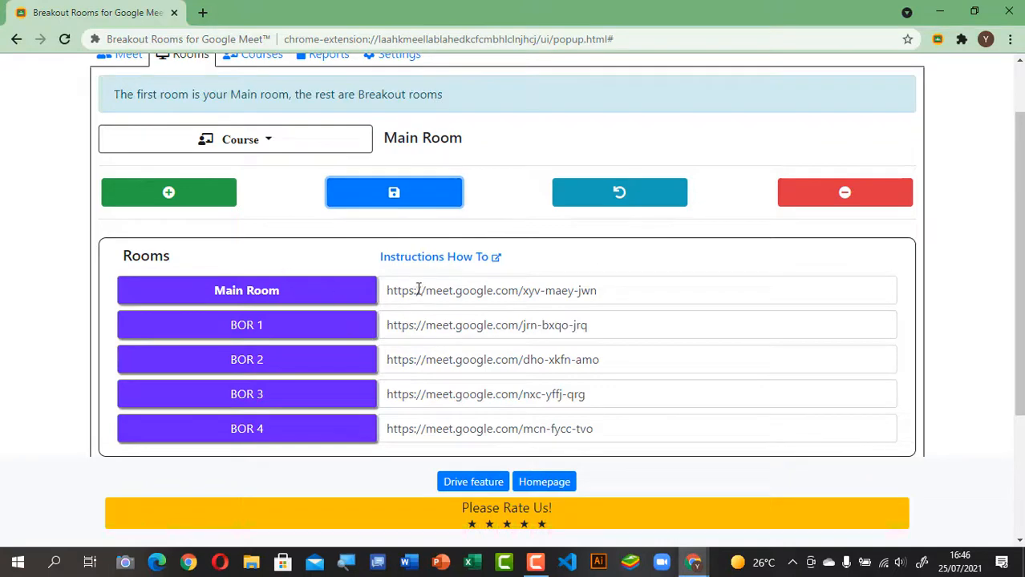
{"action": "left_click_drag", "start_coordinate": [386, 289], "coordinate": [485, 289]}
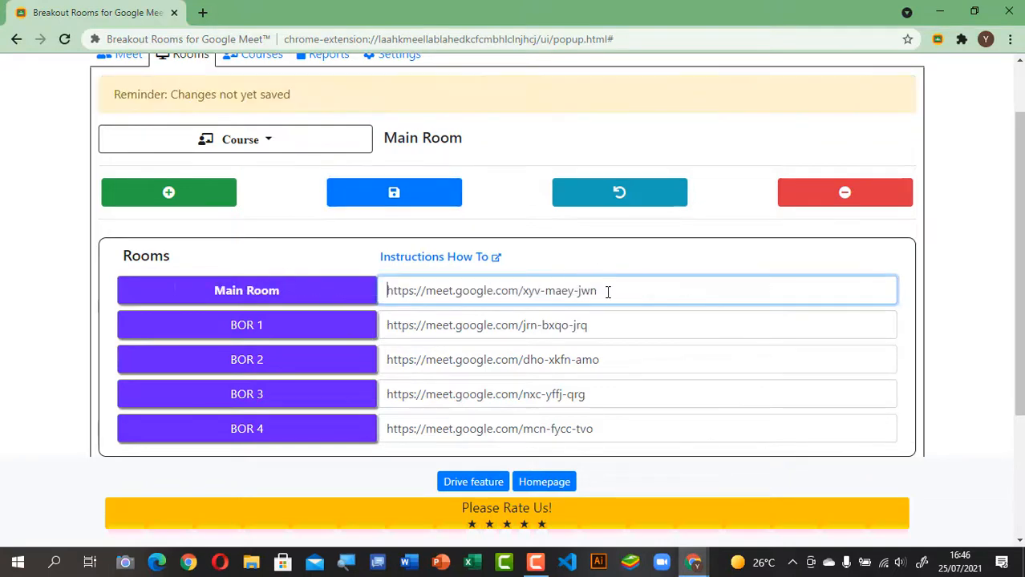
{"action": "left_click_drag", "start_coordinate": [608, 292], "coordinate": [517, 294]}
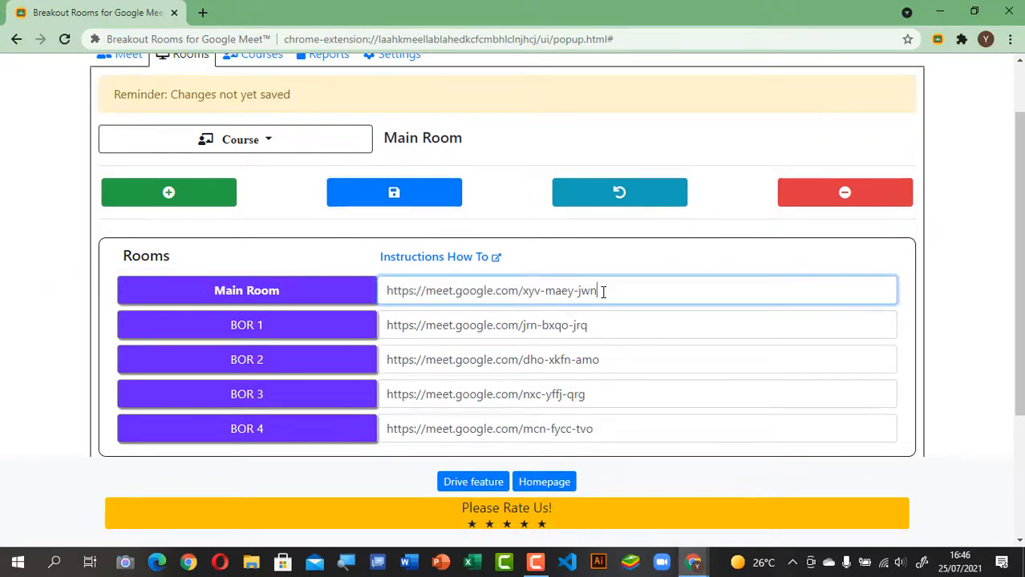
{"action": "mouse_move", "coordinate": [598, 291]}
{"action": "left_mouse_down"}
{"action": "mouse_move", "coordinate": [572, 298]}
{"action": "mouse_move", "coordinate": [617, 300]}
{"action": "left_mouse_up"}
{"action": "key", "text": "ctrl+a"}
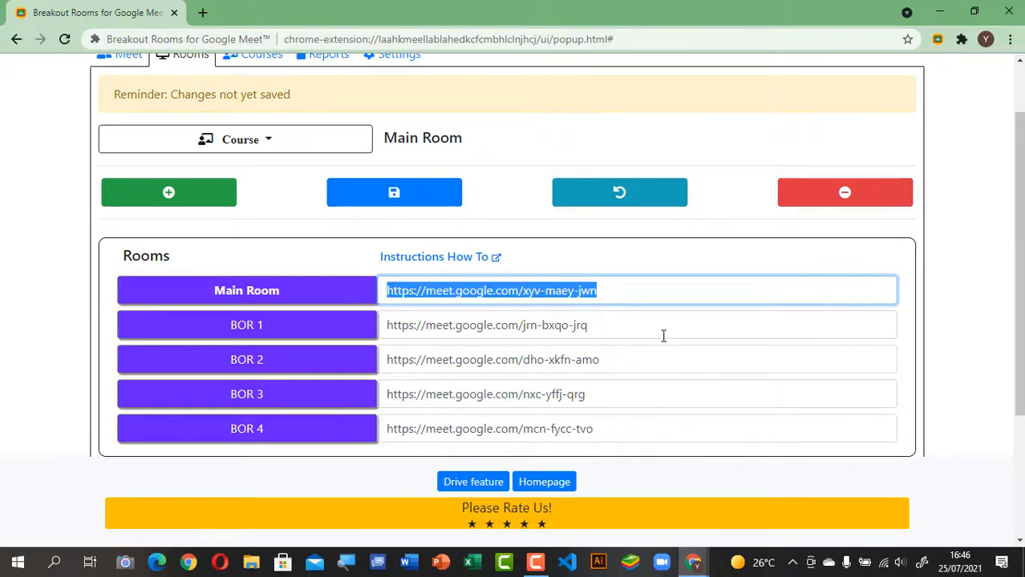
{"action": "right_click", "coordinate": [572, 291]}
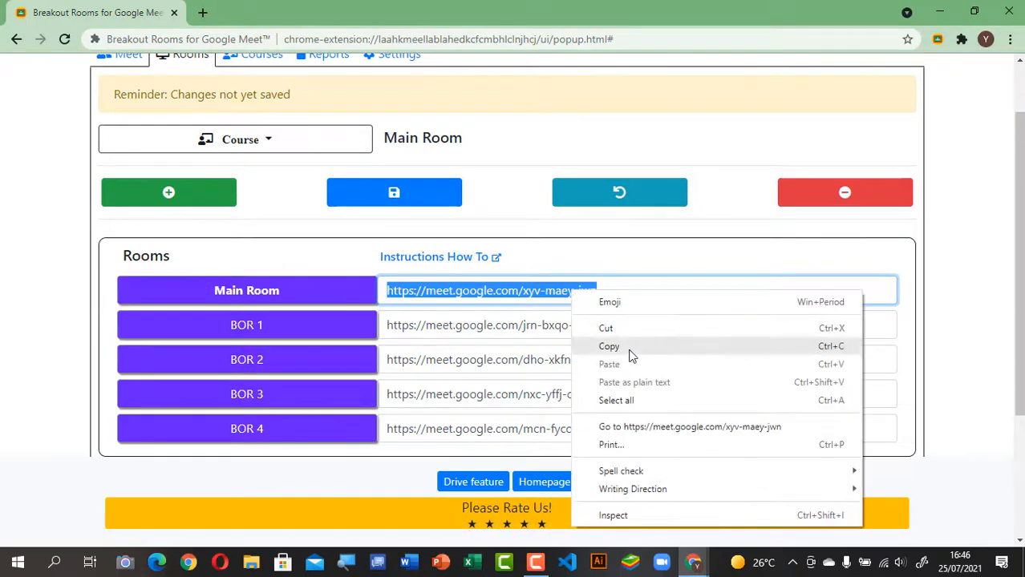
{"action": "left_click", "coordinate": [631, 349]}
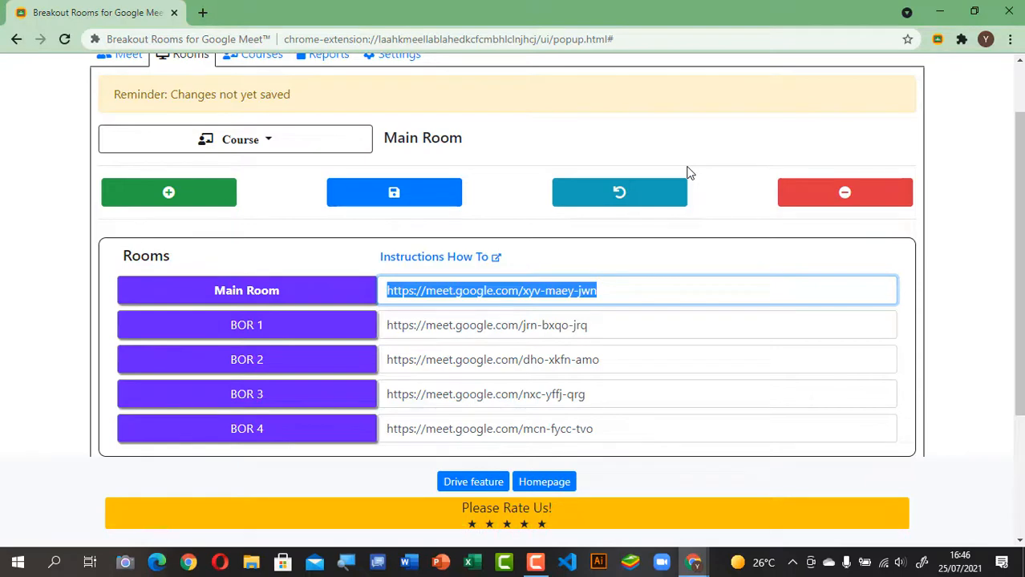
{"action": "left_click", "coordinate": [614, 290]}
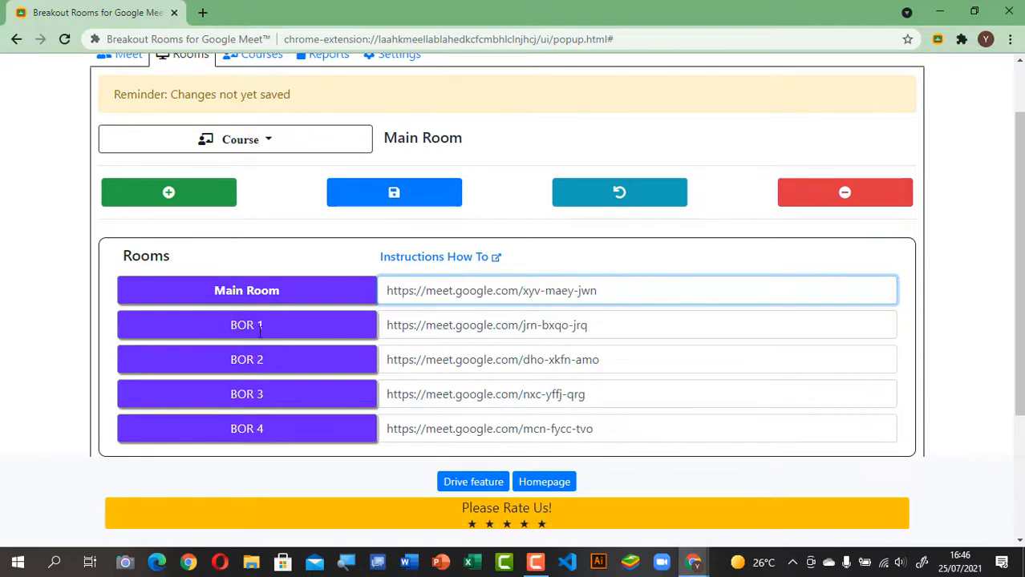
Step: Copy the BOR 1 and BOR 4 Meet links
{"action": "left_click", "coordinate": [622, 325]}
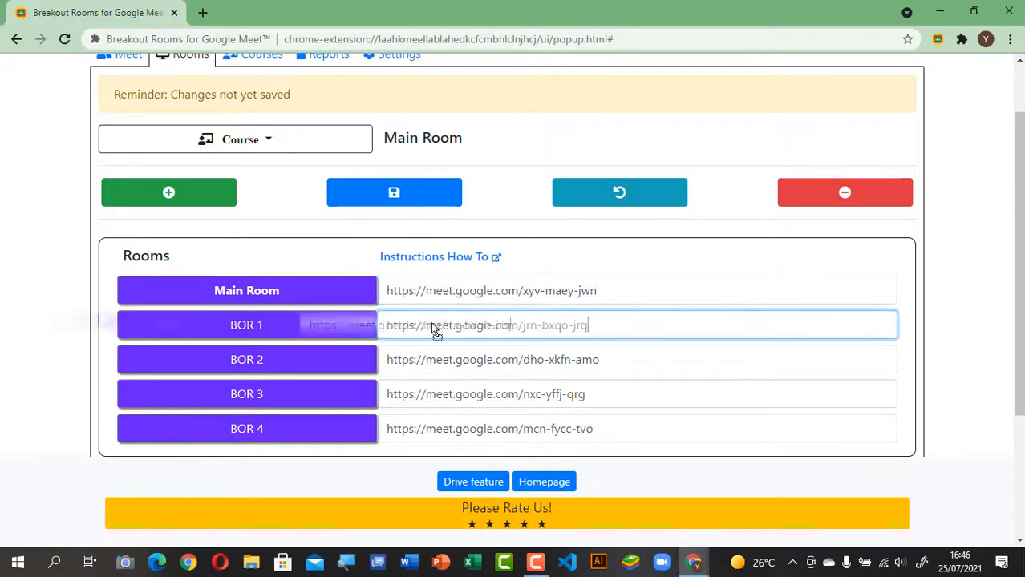
{"action": "triple_click", "coordinate": [506, 330]}
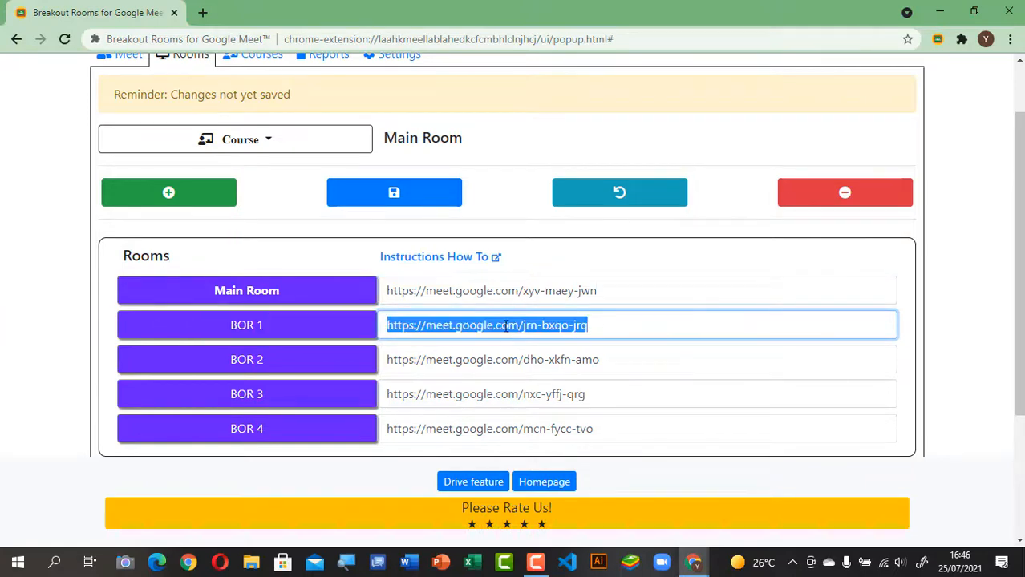
{"action": "right_click", "coordinate": [505, 325]}
{"action": "left_click", "coordinate": [546, 147]}
{"action": "left_click", "coordinate": [518, 429]}
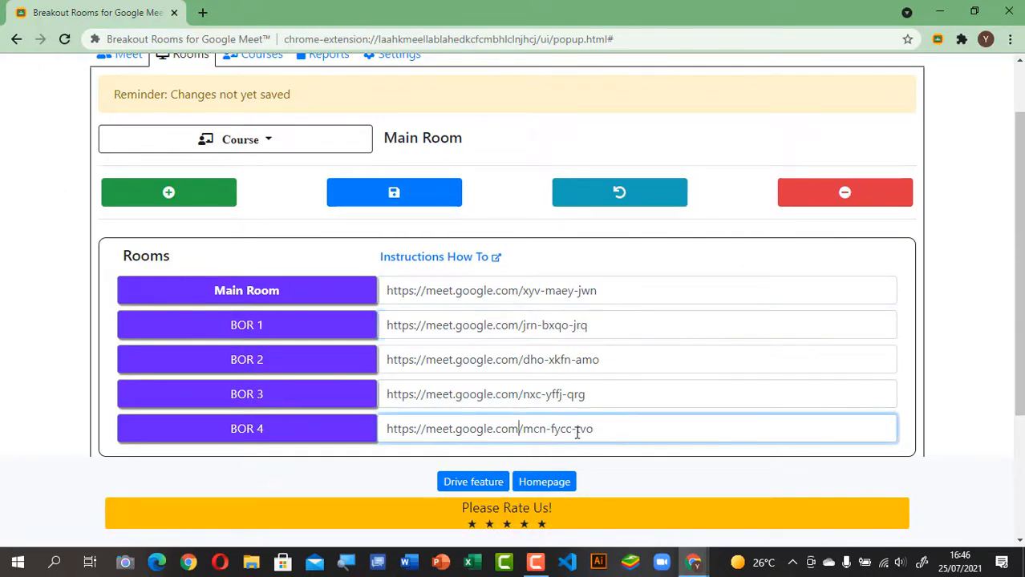
{"action": "triple_click", "coordinate": [582, 430]}
{"action": "right_click", "coordinate": [579, 430]}
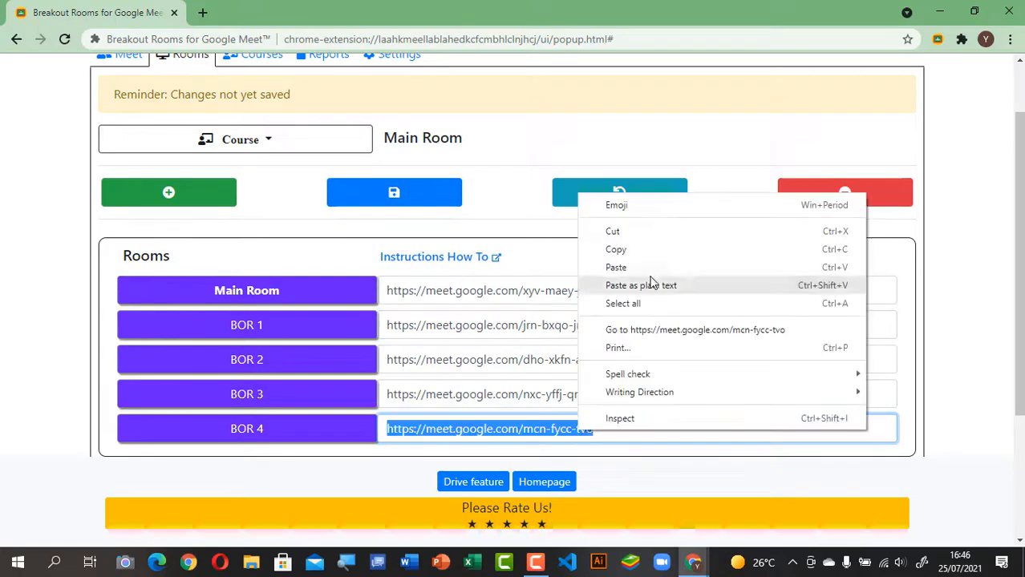
{"action": "left_click", "coordinate": [616, 250]}
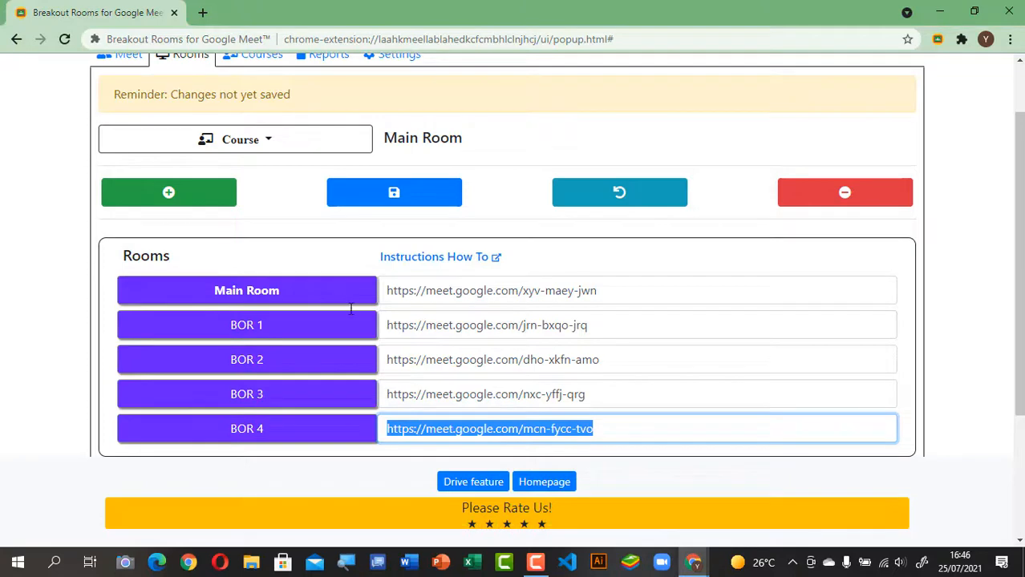
Step: Select the whole Main Room link again
{"action": "left_click", "coordinate": [448, 290]}
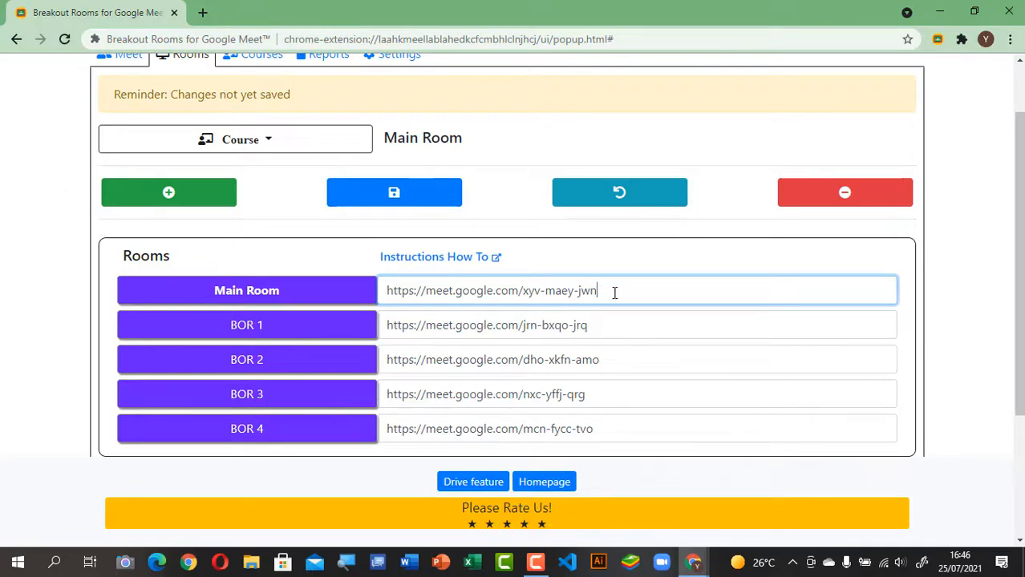
{"action": "triple_click", "coordinate": [388, 296]}
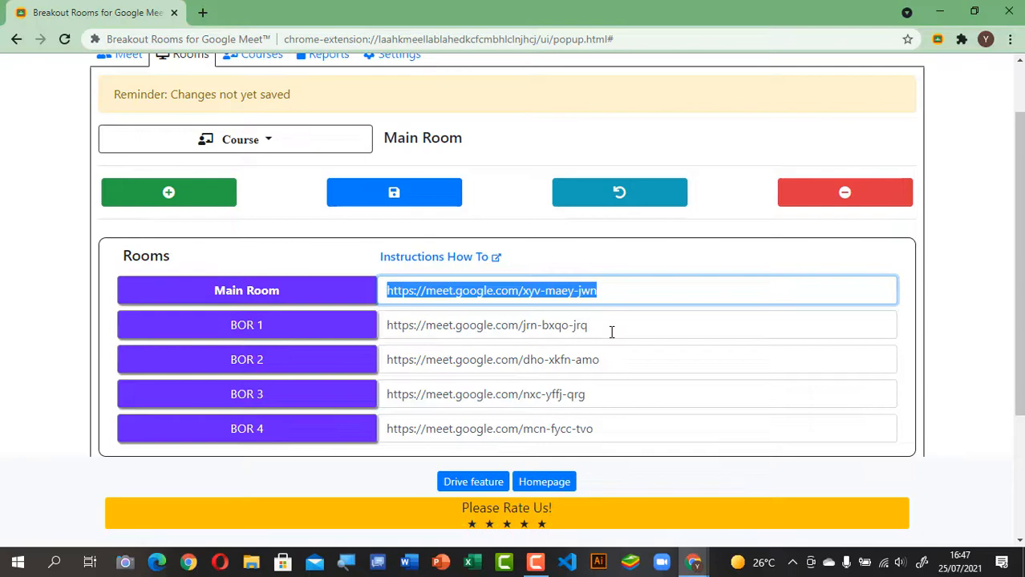
{"action": "scroll", "coordinate": [621, 345], "scroll_direction": "up", "scroll_amount": 1}
{"action": "scroll", "coordinate": [624, 353], "scroll_direction": "down", "scroll_amount": 3}
{"action": "scroll", "coordinate": [626, 356], "scroll_direction": "up", "scroll_amount": 2}
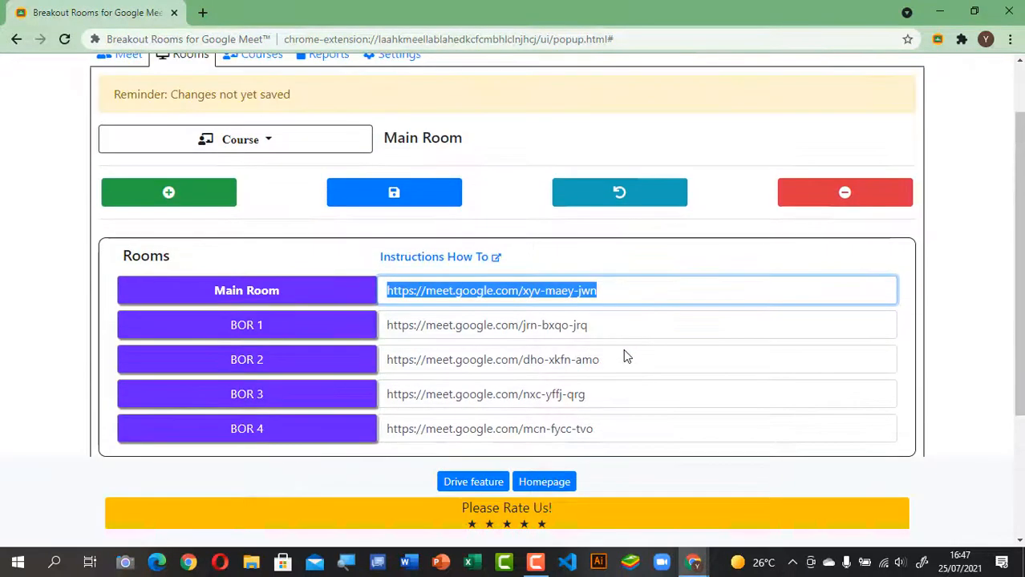
{"action": "scroll", "coordinate": [576, 327], "scroll_direction": "up", "scroll_amount": 1}
Step: Save the generated room links and show the Meet page's room controls
{"action": "left_click", "coordinate": [418, 277]}
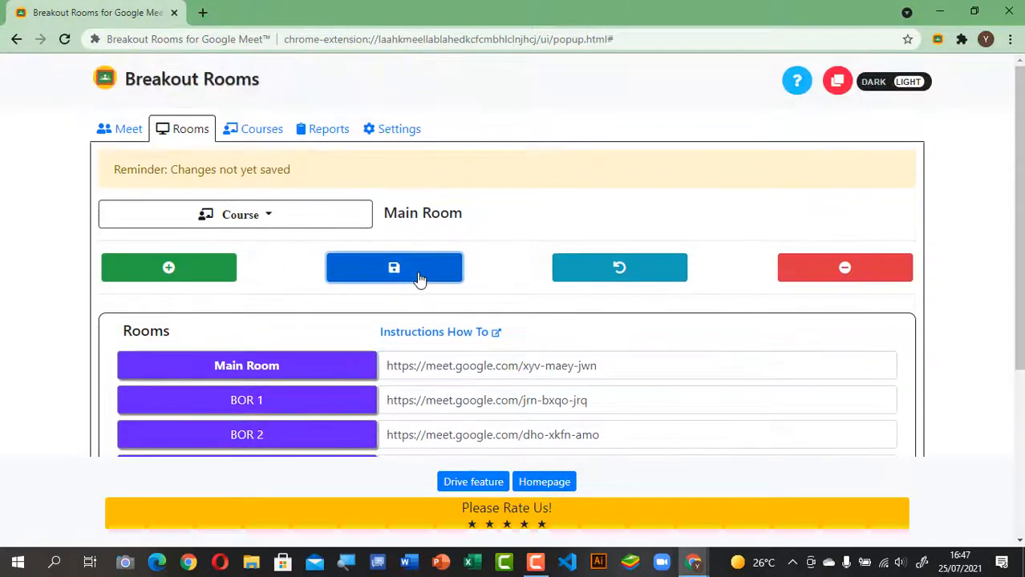
{"action": "scroll", "coordinate": [537, 325], "scroll_direction": "down", "scroll_amount": 3}
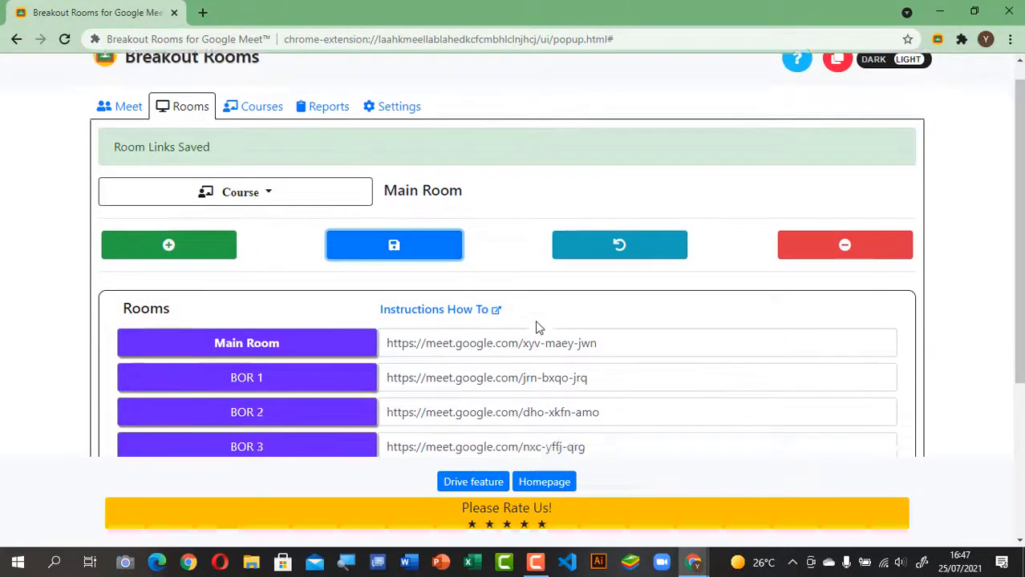
{"action": "scroll", "coordinate": [561, 249], "scroll_direction": "up", "scroll_amount": 3}
{"action": "scroll", "coordinate": [587, 329], "scroll_direction": "down", "scroll_amount": 1}
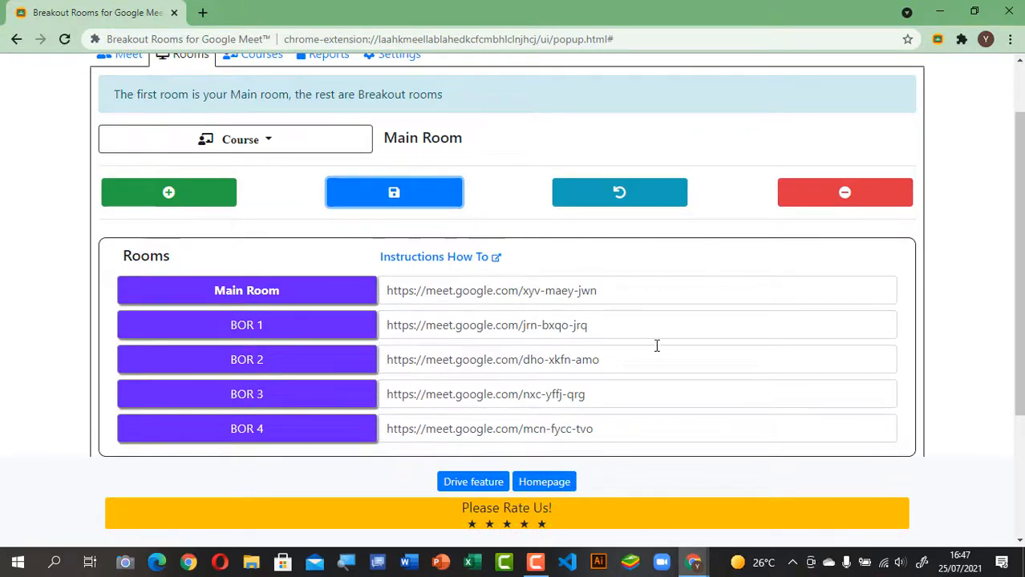
{"action": "scroll", "coordinate": [736, 324], "scroll_direction": "up", "scroll_amount": 1}
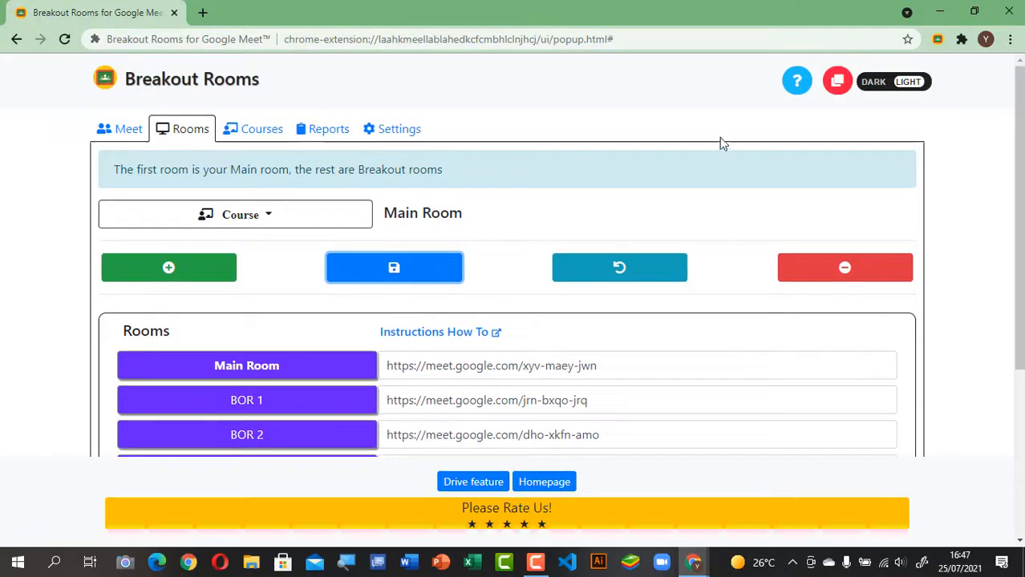
{"action": "left_click", "coordinate": [125, 138]}
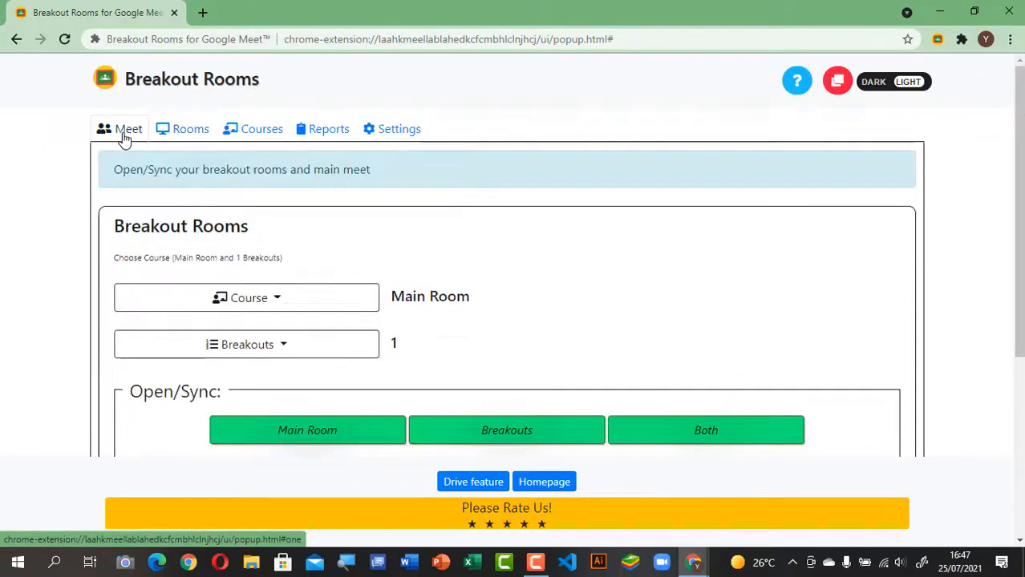
{"action": "scroll", "coordinate": [561, 244], "scroll_direction": "down", "scroll_amount": 1}
{"action": "scroll", "coordinate": [559, 241], "scroll_direction": "down", "scroll_amount": 1}
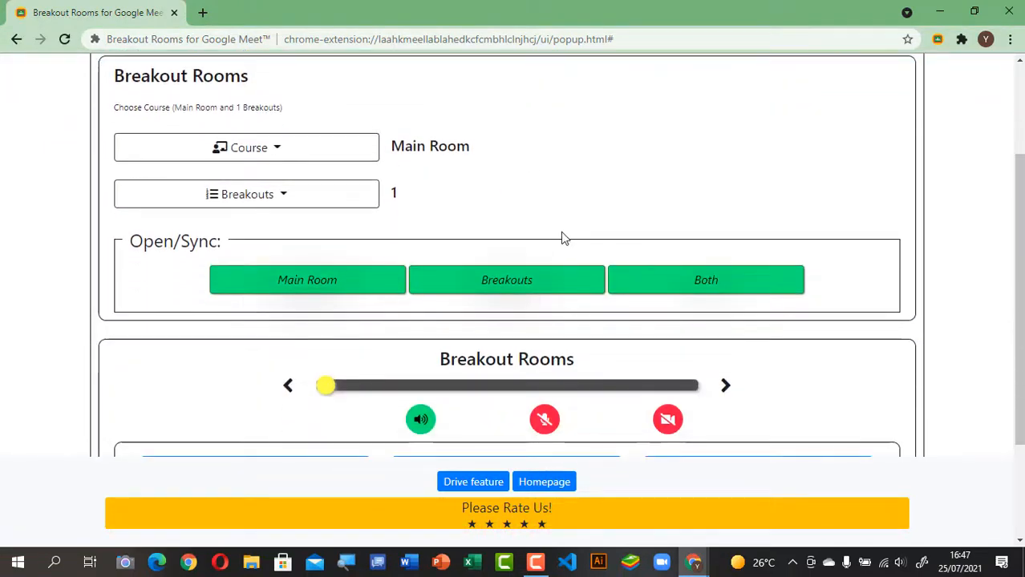
Step: Switch the Breakouts count from 4 to 2 and back to 4
{"action": "left_click", "coordinate": [276, 202]}
{"action": "left_click", "coordinate": [171, 311]}
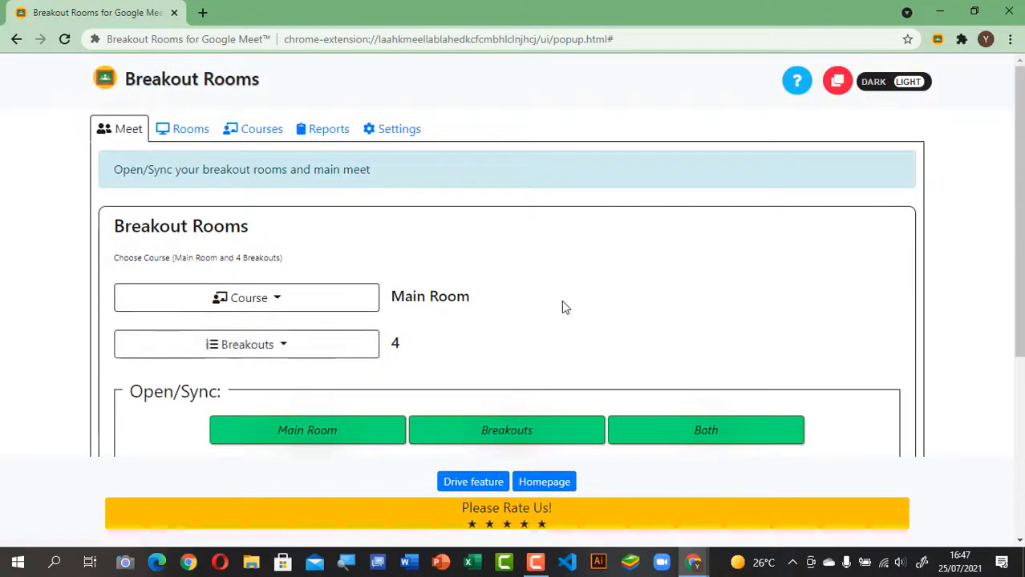
{"action": "scroll", "coordinate": [561, 300], "scroll_direction": "down", "scroll_amount": 3}
{"action": "scroll", "coordinate": [594, 196], "scroll_direction": "up", "scroll_amount": 2}
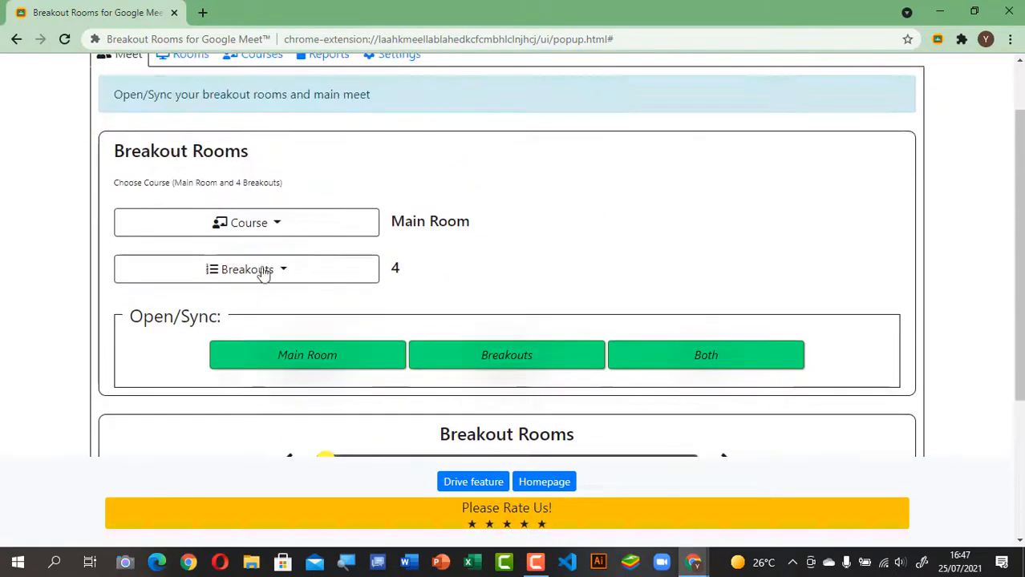
{"action": "left_click", "coordinate": [283, 270]}
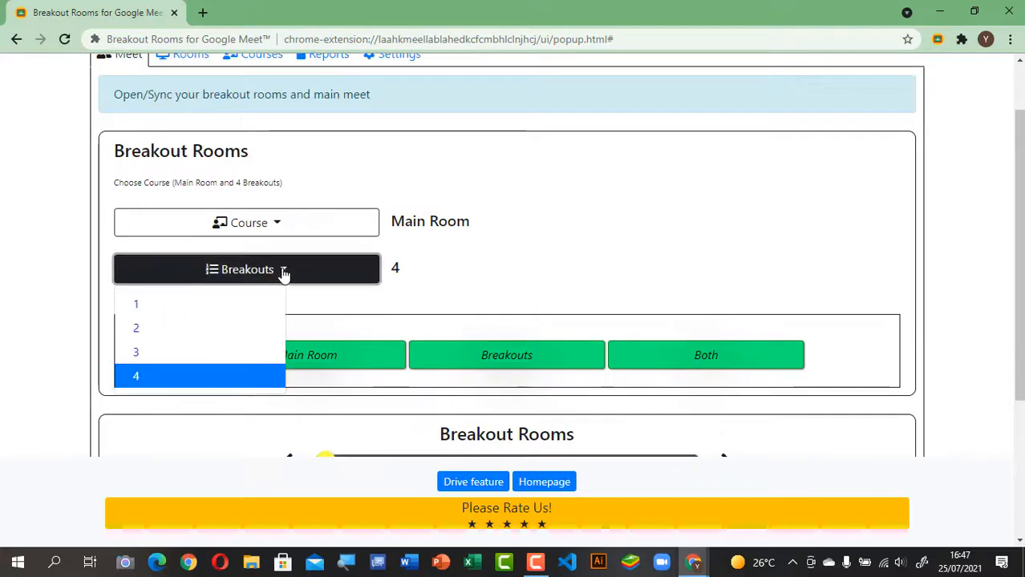
{"action": "left_click", "coordinate": [154, 333]}
{"action": "left_click", "coordinate": [291, 352]}
{"action": "scroll", "coordinate": [614, 259], "scroll_direction": "down", "scroll_amount": 4}
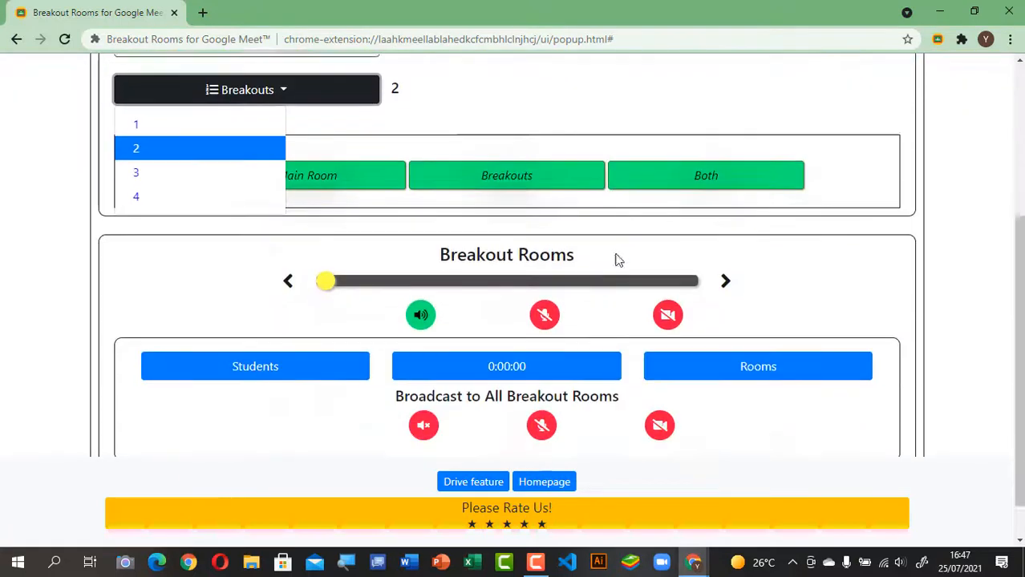
{"action": "left_click", "coordinate": [160, 162]}
Step: Change the Breakouts count to 2 once more, then settle on 4
{"action": "scroll", "coordinate": [561, 193], "scroll_direction": "down", "scroll_amount": 2}
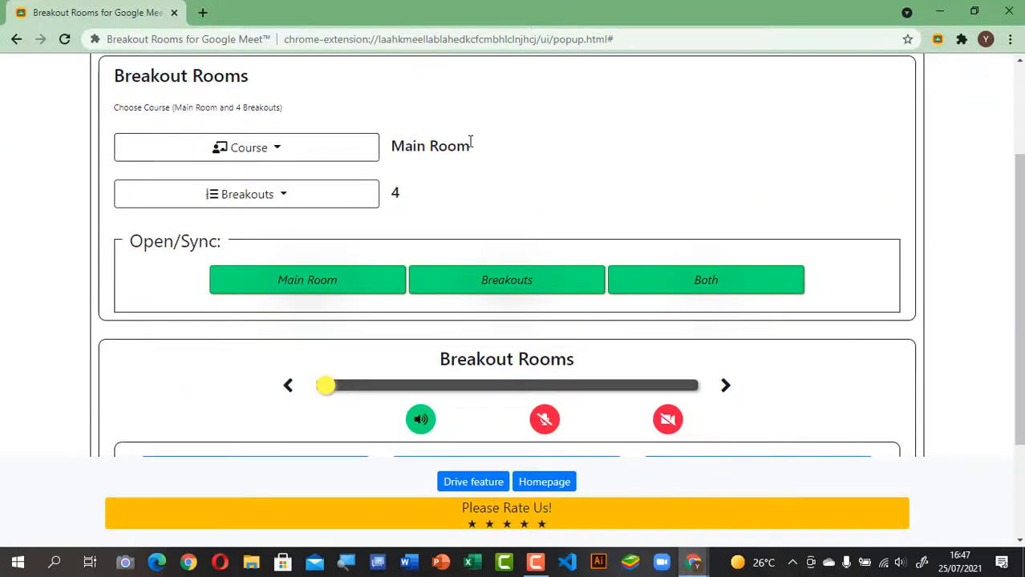
{"action": "left_click", "coordinate": [282, 196]}
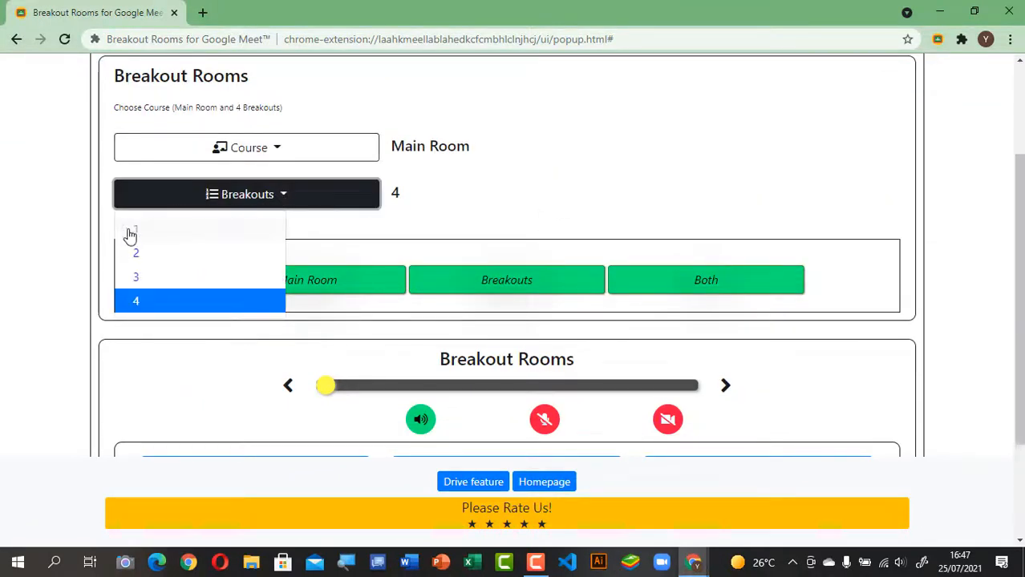
{"action": "left_click", "coordinate": [142, 253]}
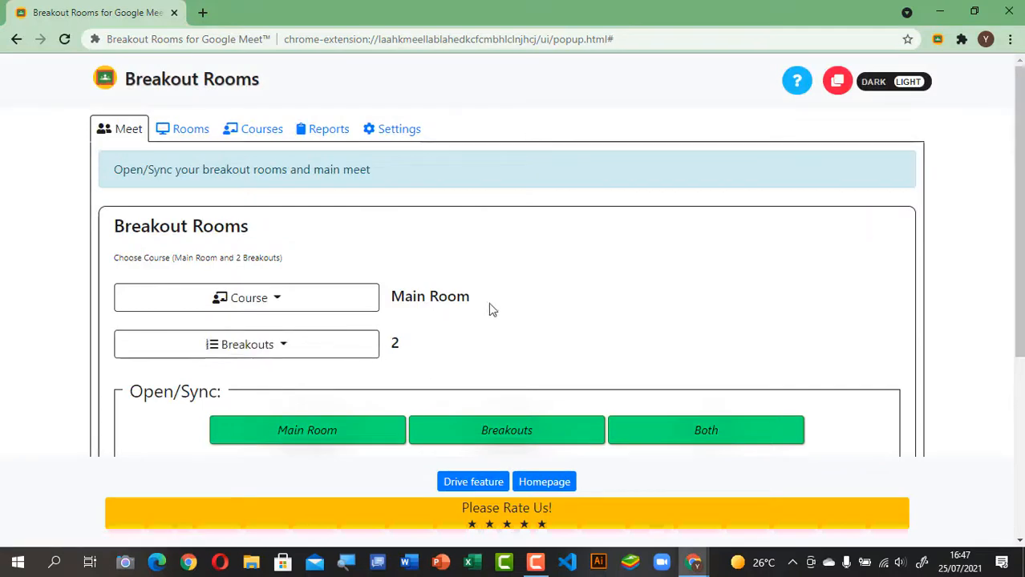
{"action": "scroll", "coordinate": [513, 310], "scroll_direction": "down", "scroll_amount": 3}
{"action": "scroll", "coordinate": [709, 112], "scroll_direction": "up", "scroll_amount": 2}
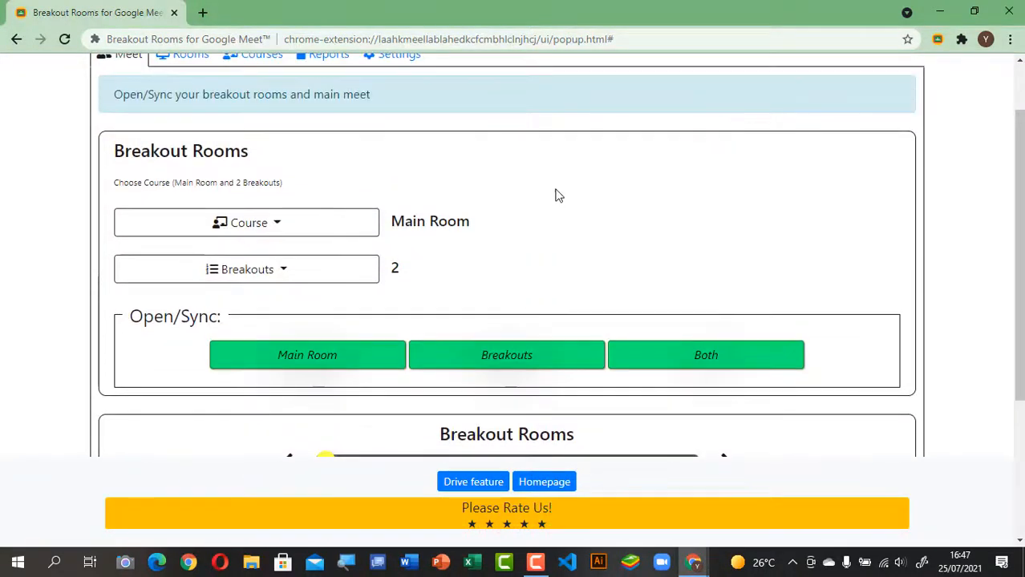
{"action": "left_click", "coordinate": [280, 277]}
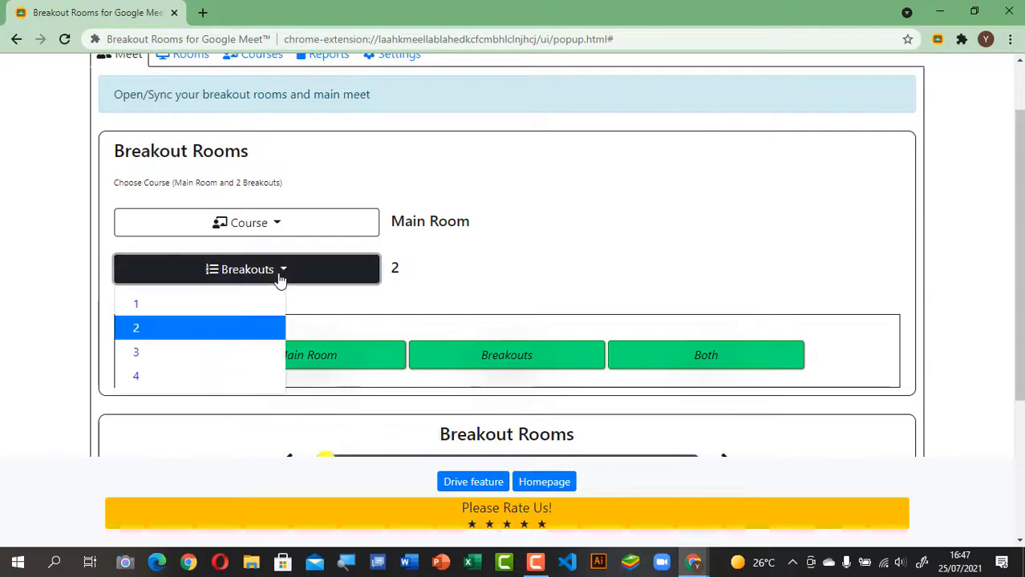
{"action": "left_click", "coordinate": [183, 377]}
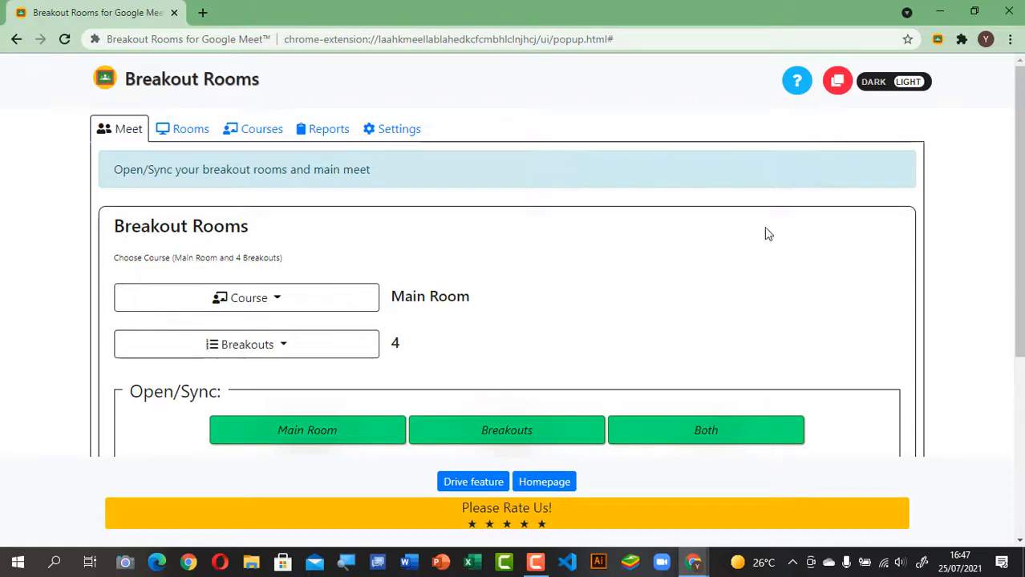
{"action": "scroll", "coordinate": [737, 250], "scroll_direction": "down", "scroll_amount": 1}
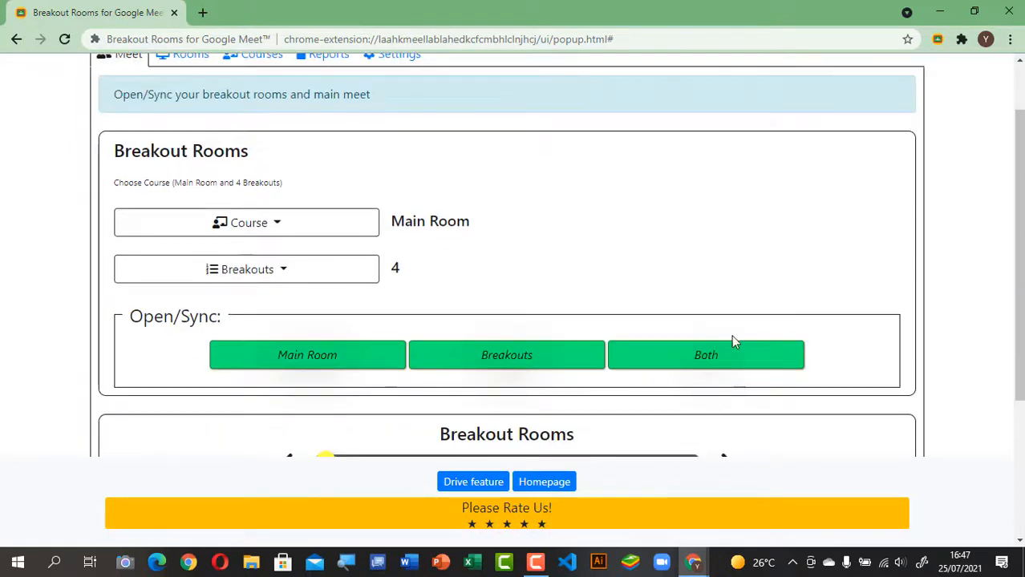
Step: Launch the main room and all breakout meetings, and minimize the extension window
{"action": "left_click", "coordinate": [721, 362]}
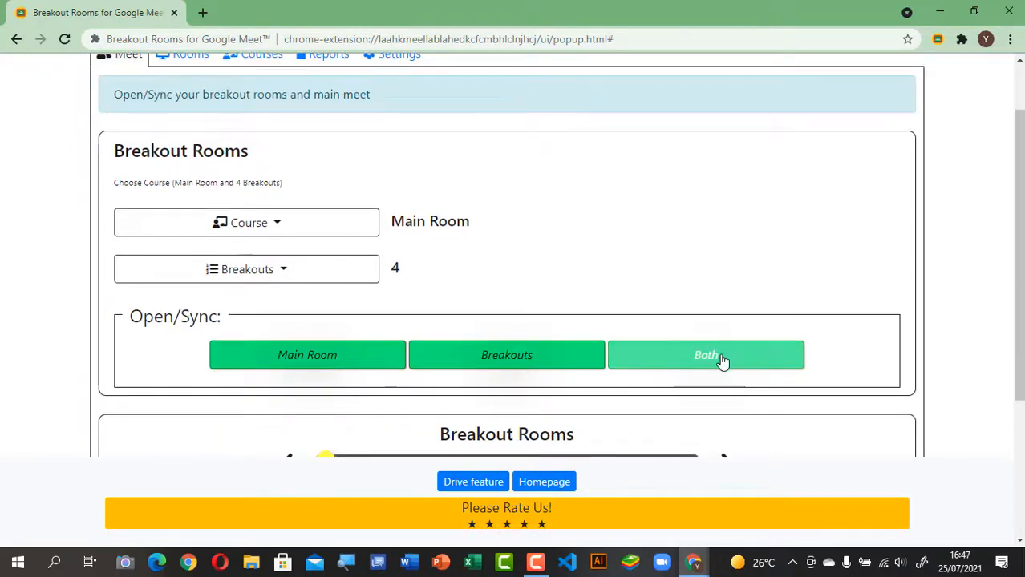
{"action": "left_click", "coordinate": [722, 359]}
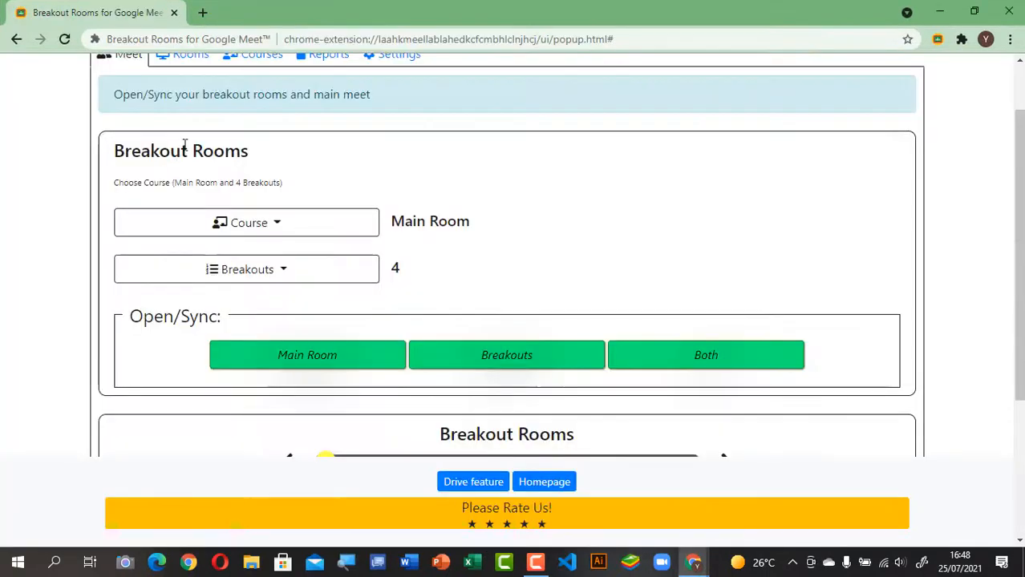
{"action": "left_click", "coordinate": [939, 11]}
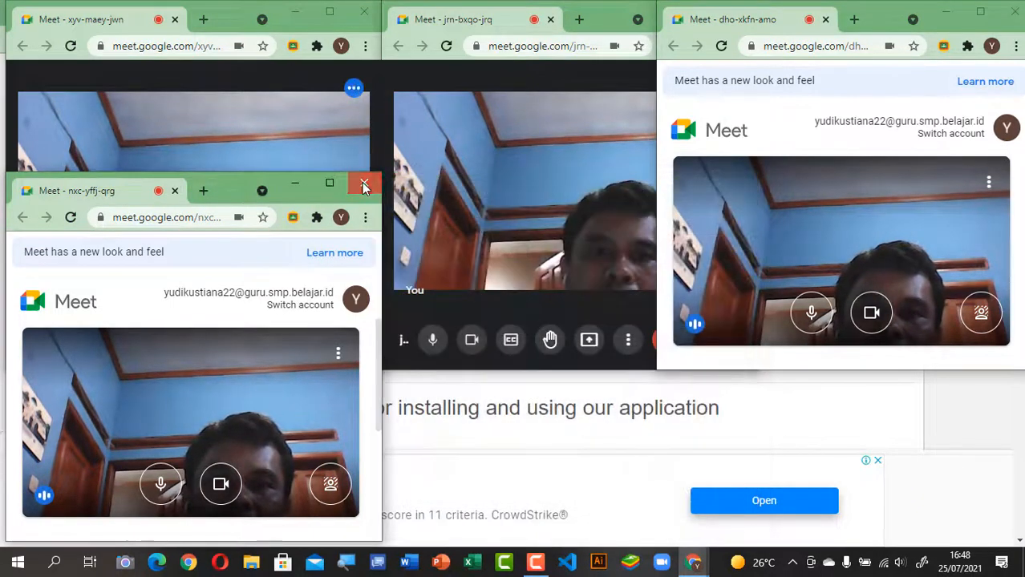
Step: Leave and close each of the open Meet windows
{"action": "left_click", "coordinate": [364, 182]}
{"action": "left_click", "coordinate": [1015, 14]}
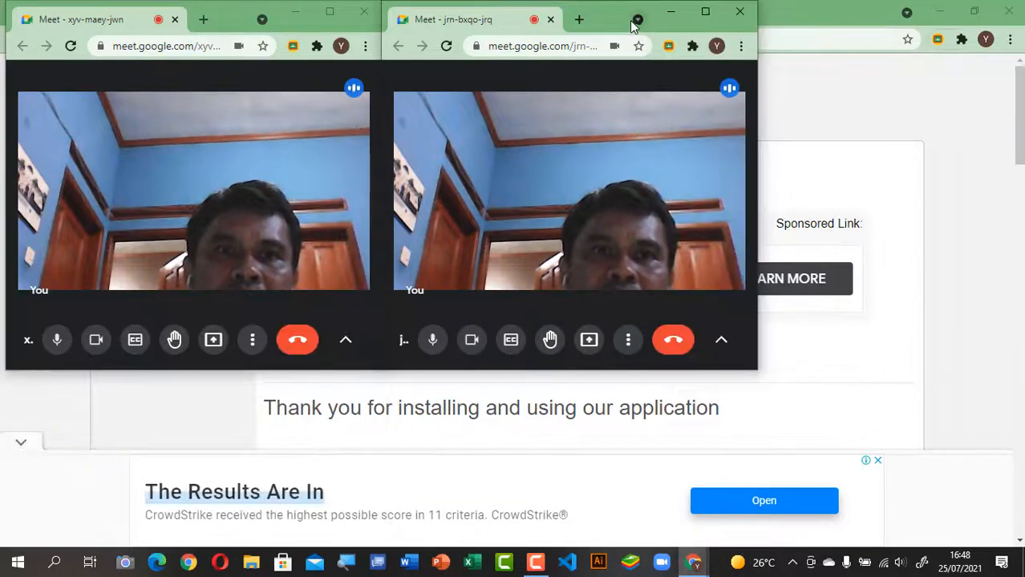
{"action": "left_click", "coordinate": [736, 16]}
{"action": "left_click", "coordinate": [365, 11]}
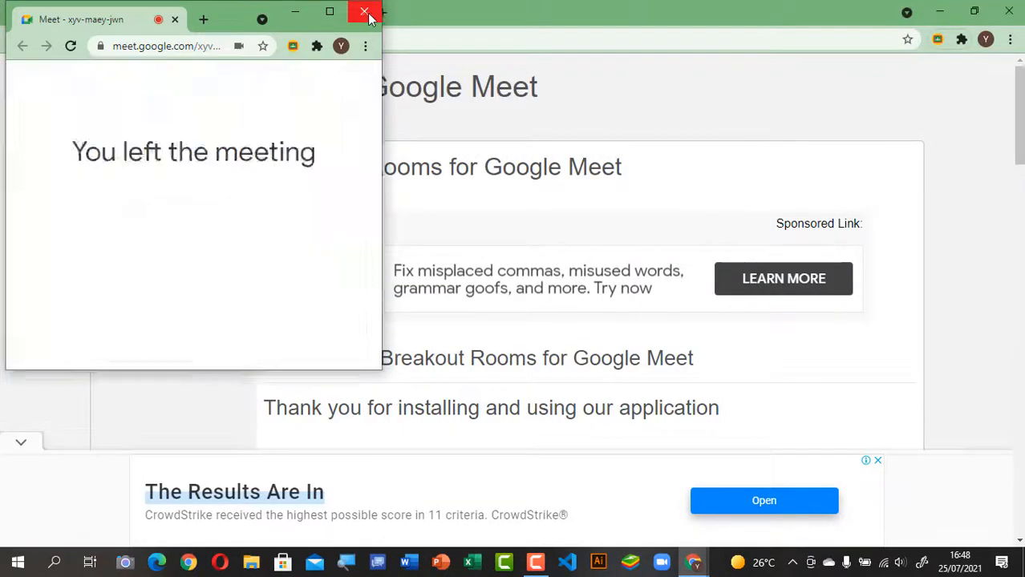
{"action": "scroll", "coordinate": [482, 227], "scroll_direction": "down", "scroll_amount": 2}
{"action": "scroll", "coordinate": [481, 228], "scroll_direction": "up", "scroll_amount": 2}
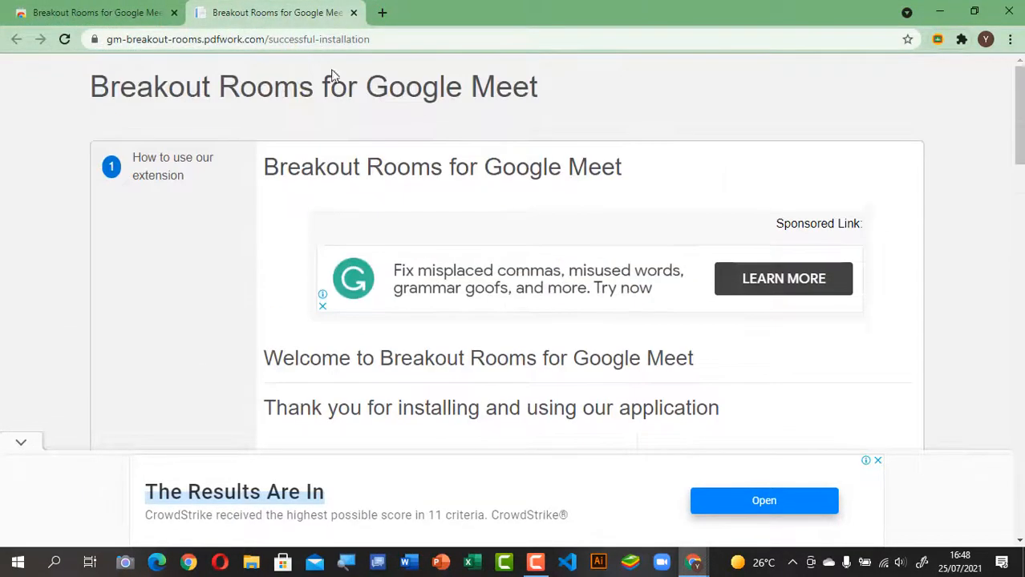
Step: Close the welcome tab and open only the Main Room meeting from the extension
{"action": "left_click", "coordinate": [352, 12]}
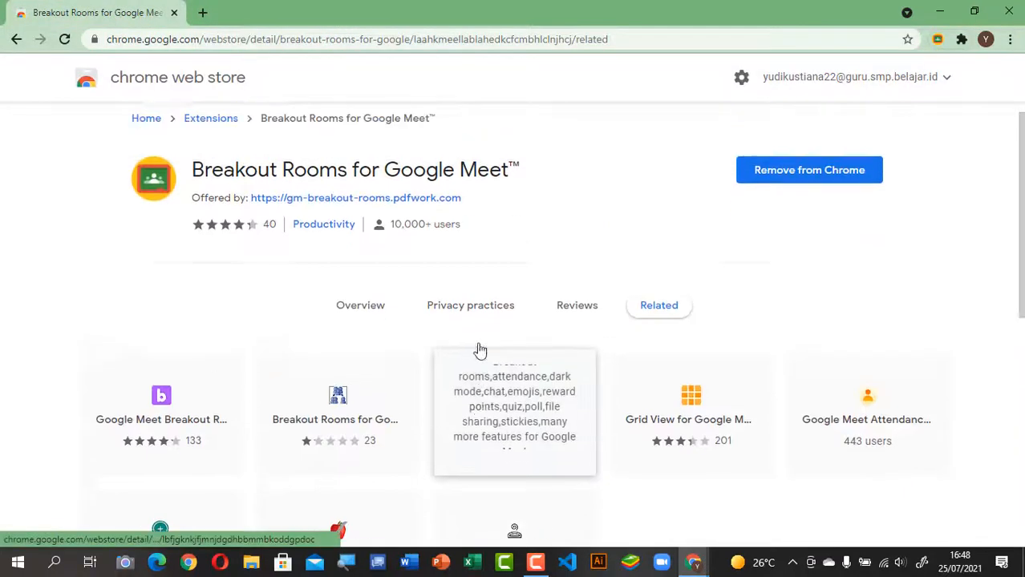
{"action": "left_click", "coordinate": [936, 39]}
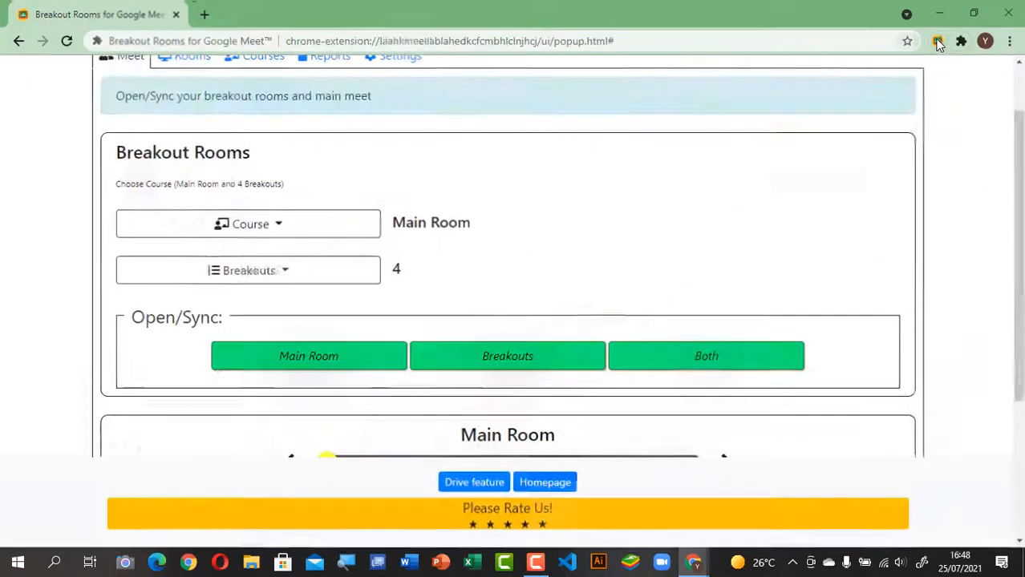
{"action": "left_click", "coordinate": [333, 362]}
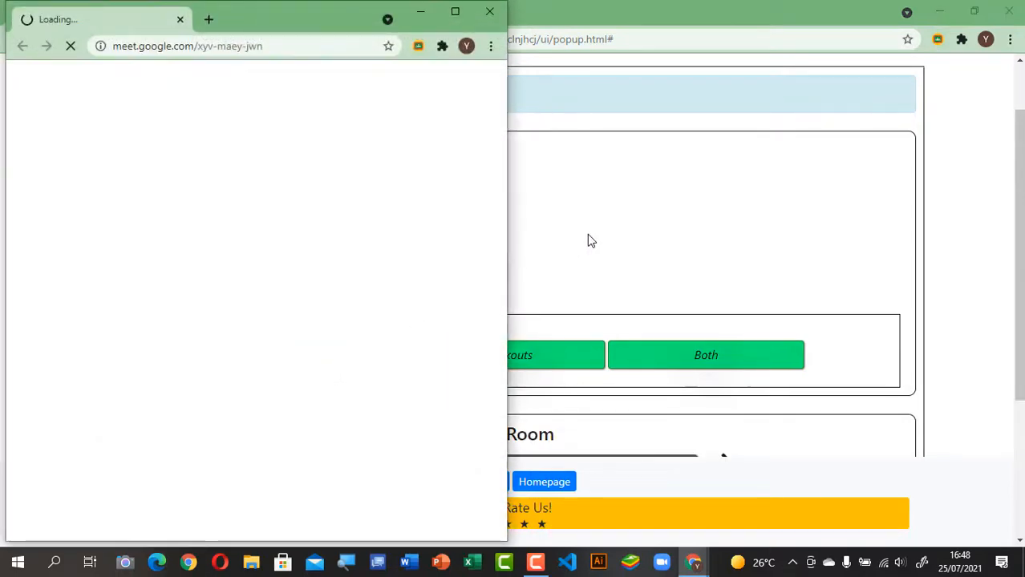
Step: Maximize the Main Room Meet window, minimize the extension, then close the meeting
{"action": "left_click", "coordinate": [453, 15]}
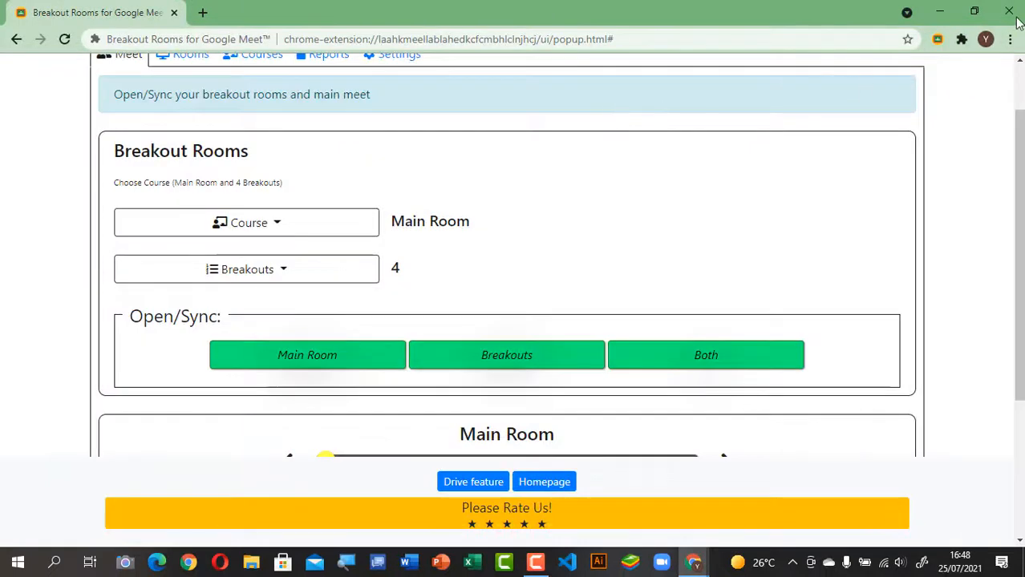
{"action": "left_click", "coordinate": [939, 15]}
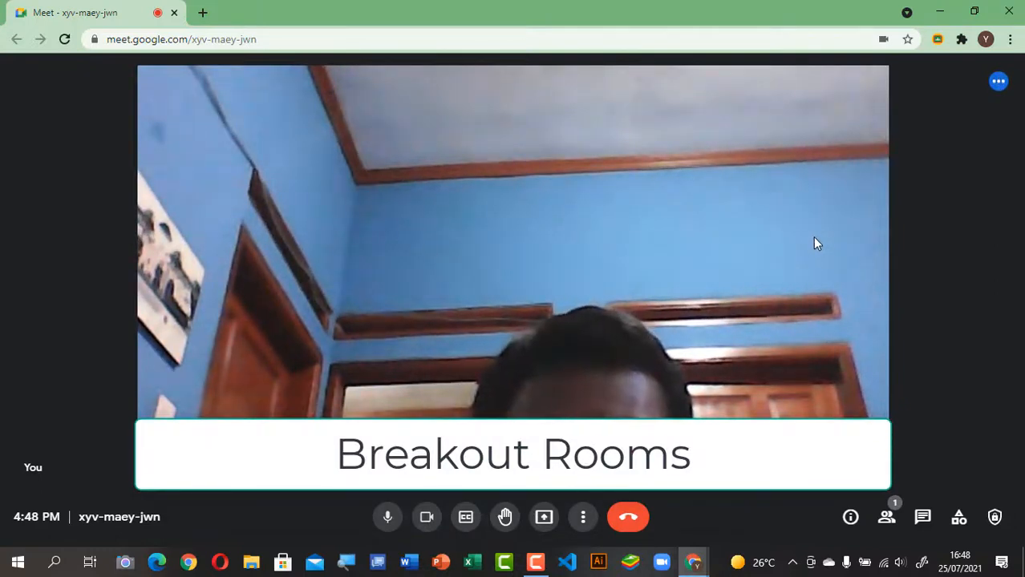
{"action": "left_click", "coordinate": [1015, 16]}
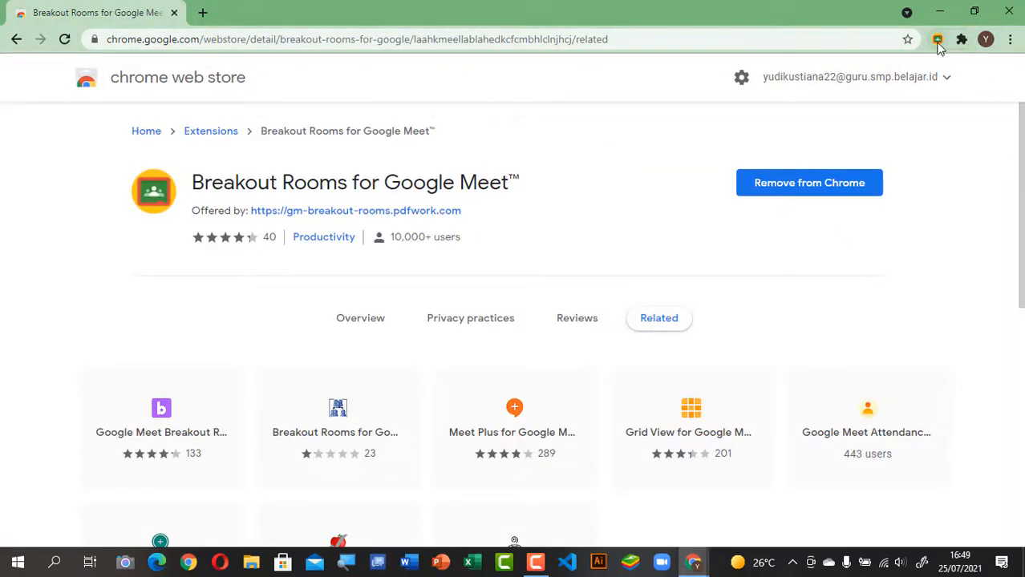
Step: Launch the main room and all breakouts, then close two of the meeting windows
{"action": "left_click", "coordinate": [937, 40]}
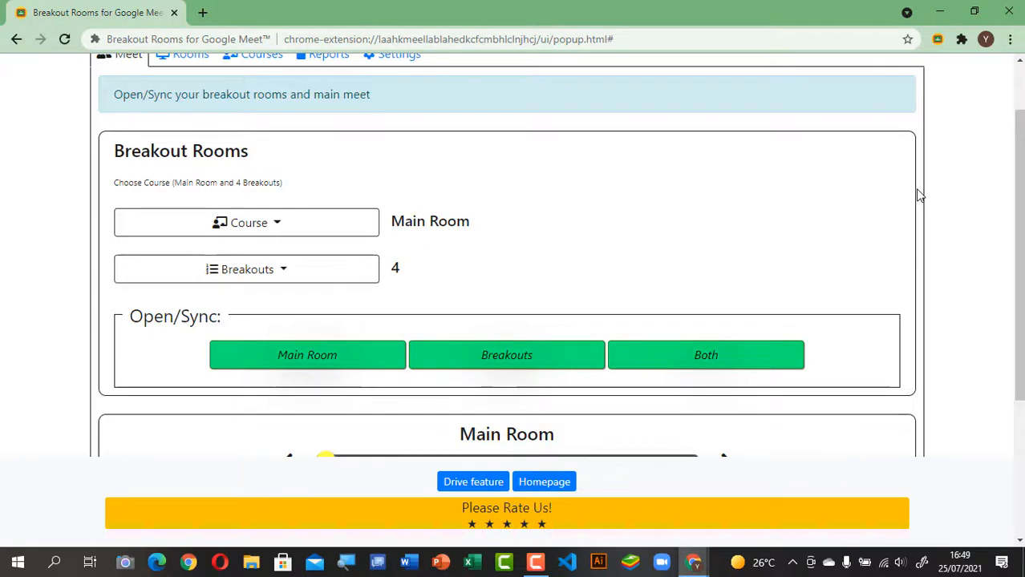
{"action": "left_click", "coordinate": [743, 362]}
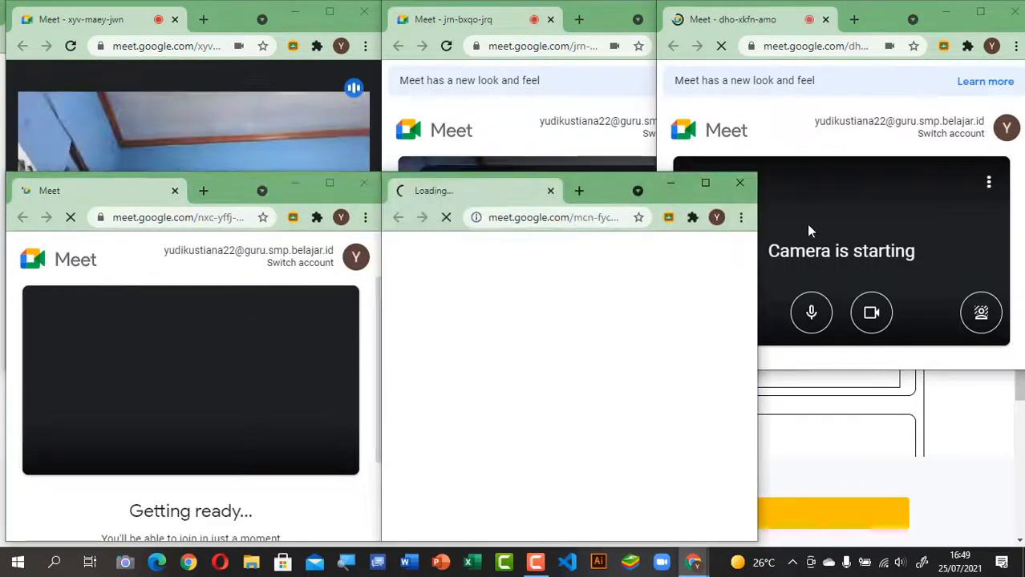
{"action": "left_click", "coordinate": [740, 183]}
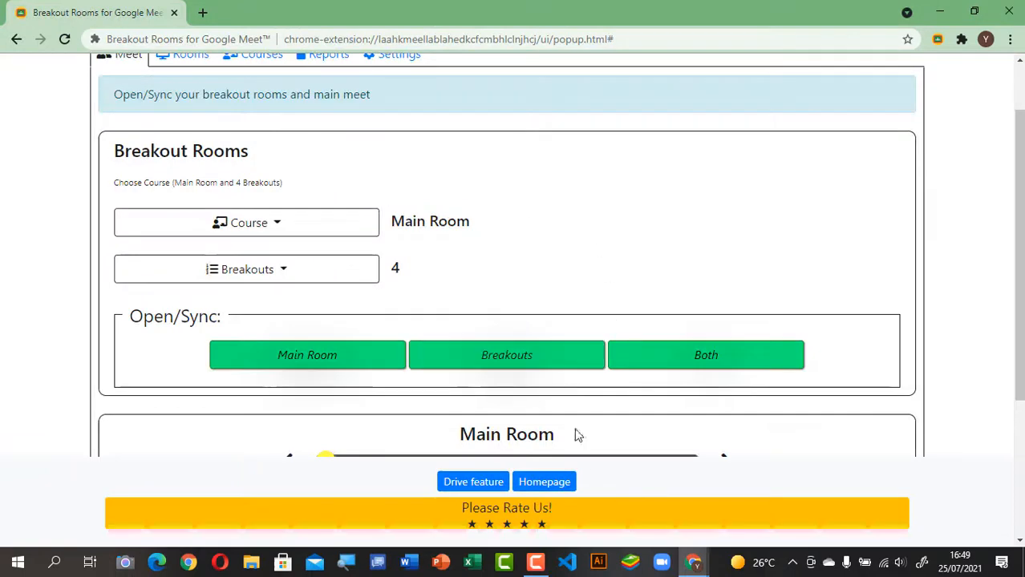
{"action": "left_click", "coordinate": [694, 565]}
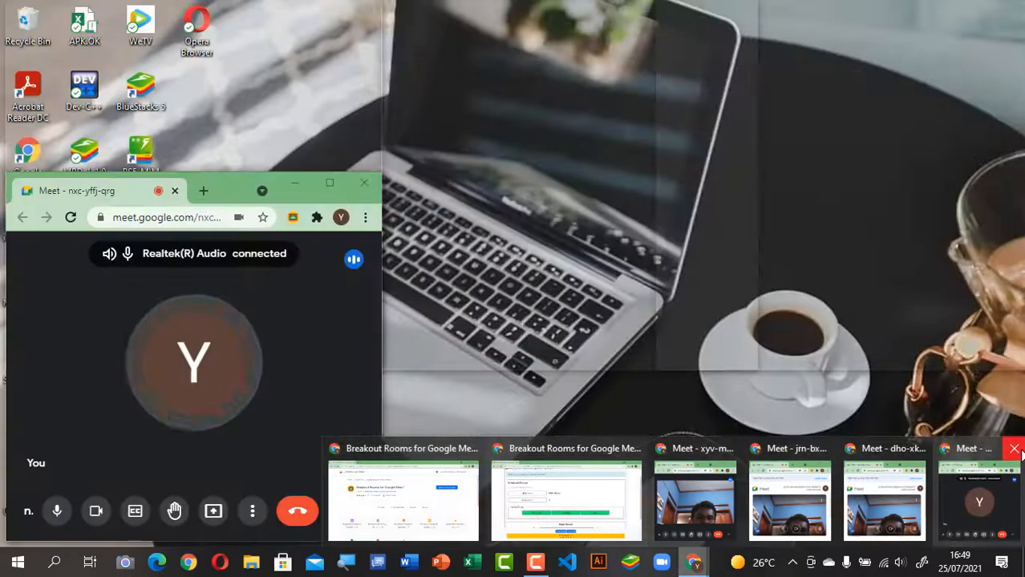
{"action": "left_click", "coordinate": [1007, 447]}
{"action": "left_click", "coordinate": [987, 448]}
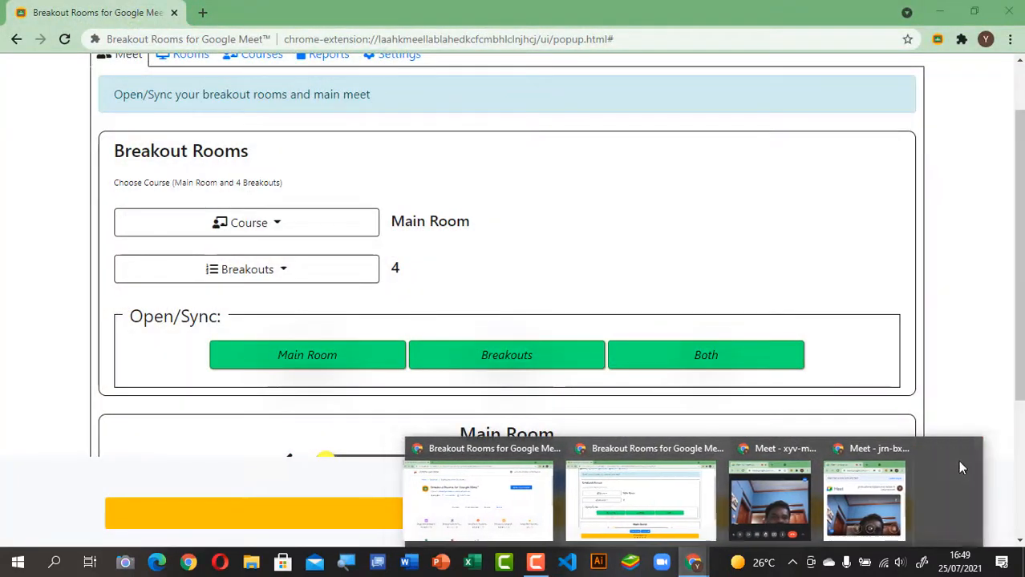
{"action": "left_click", "coordinate": [938, 449]}
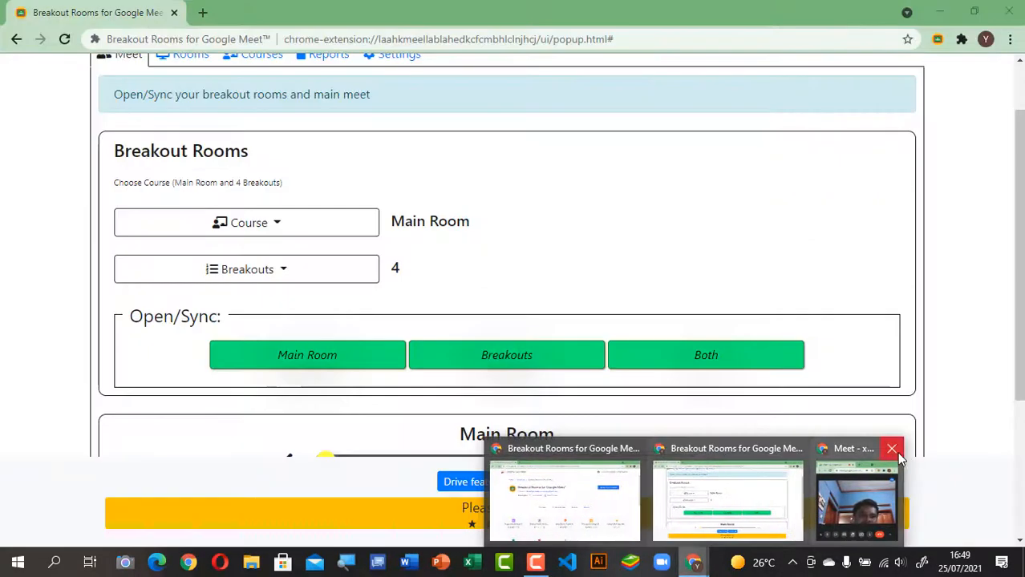
{"action": "left_click", "coordinate": [895, 451]}
{"action": "left_click", "coordinate": [559, 356]}
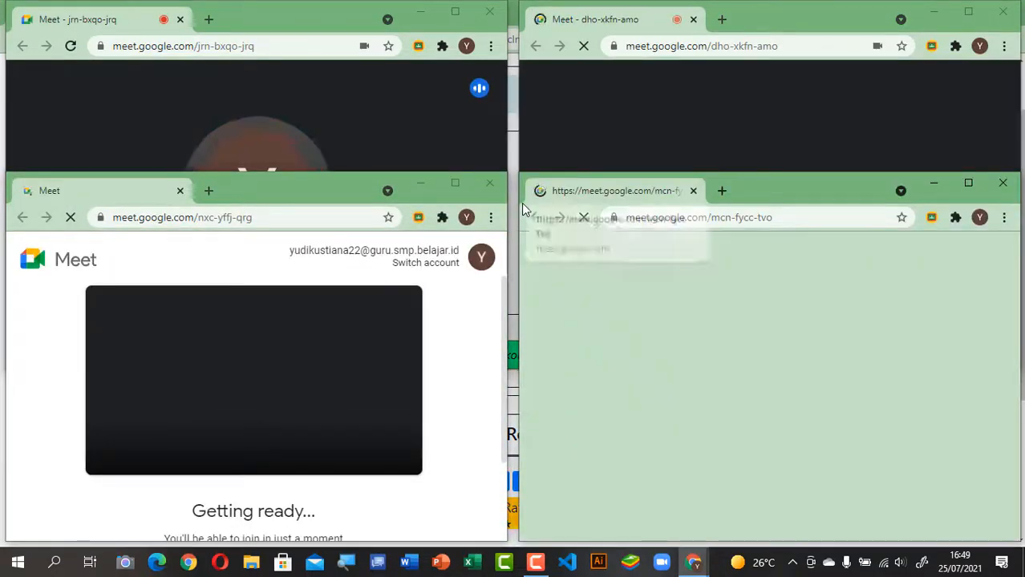
{"action": "left_click", "coordinate": [1021, 199]}
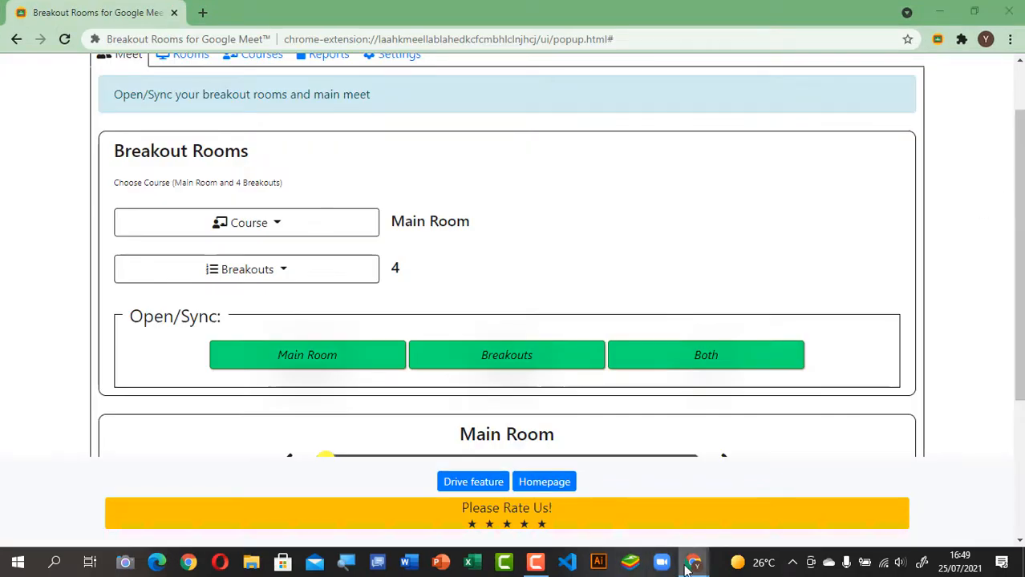
{"action": "mouse_move", "coordinate": [691, 566]}
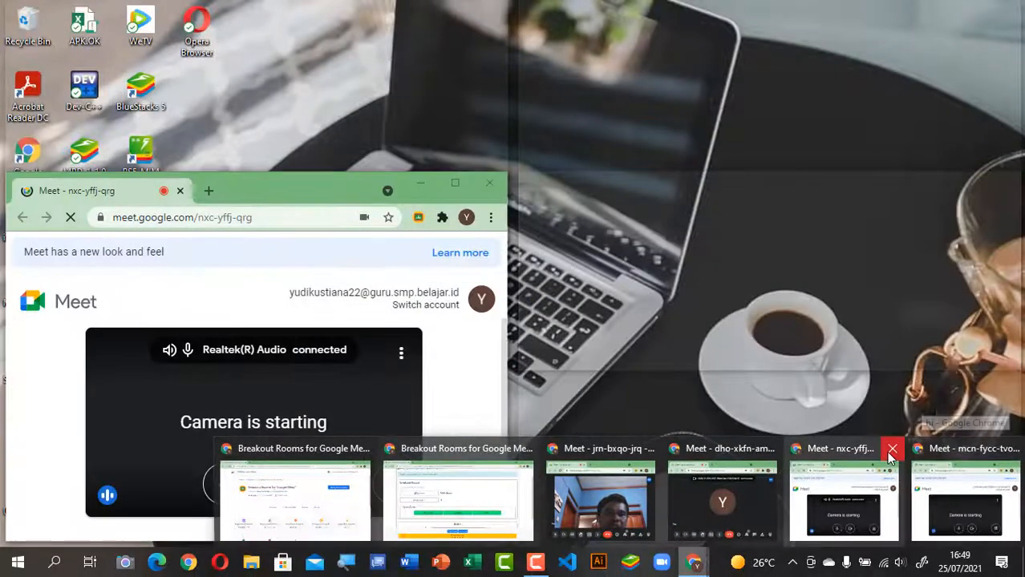
{"action": "left_click", "coordinate": [891, 451]}
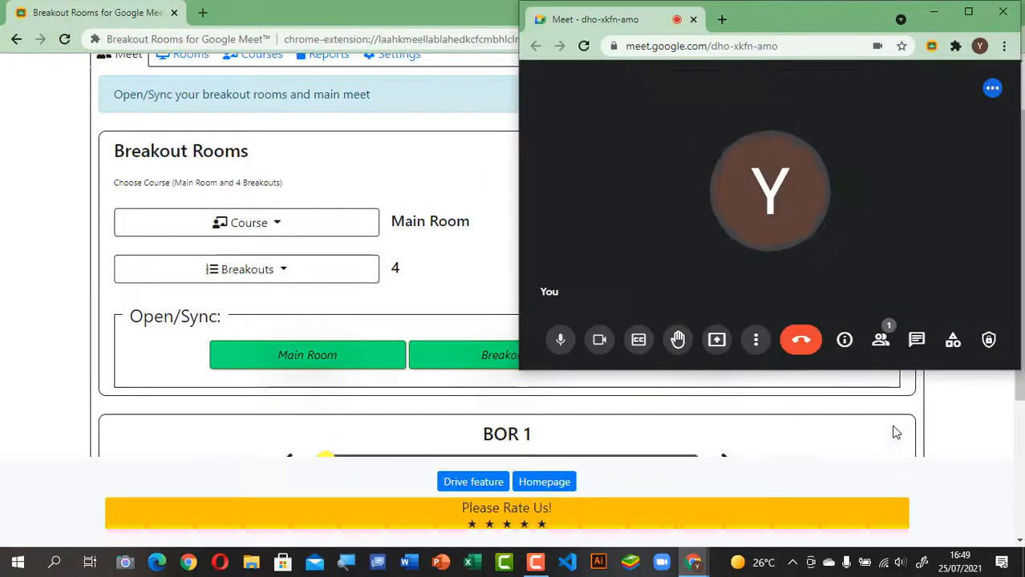
{"action": "left_click", "coordinate": [1003, 12]}
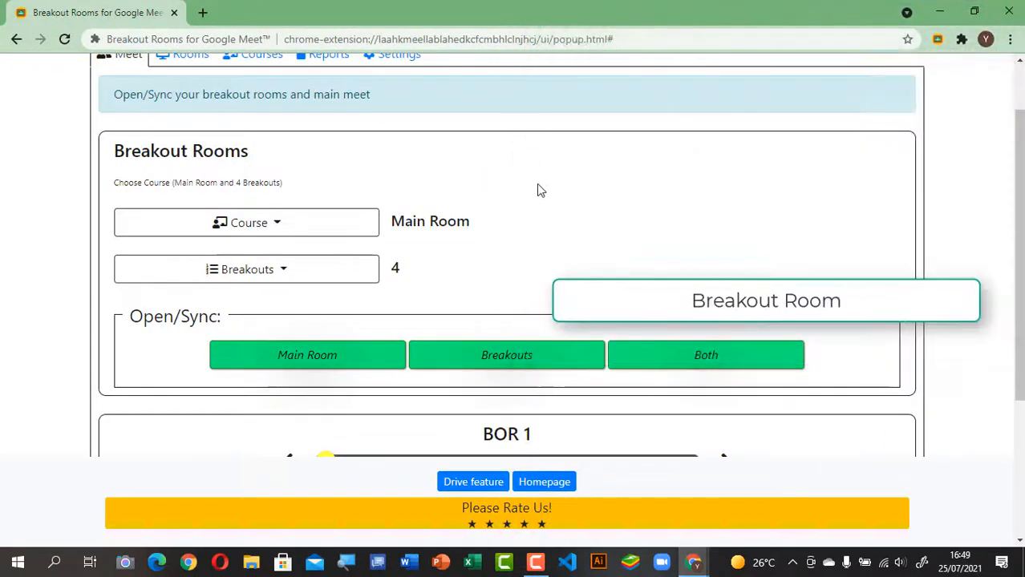
{"action": "scroll", "coordinate": [641, 261], "scroll_direction": "up", "scroll_amount": 1}
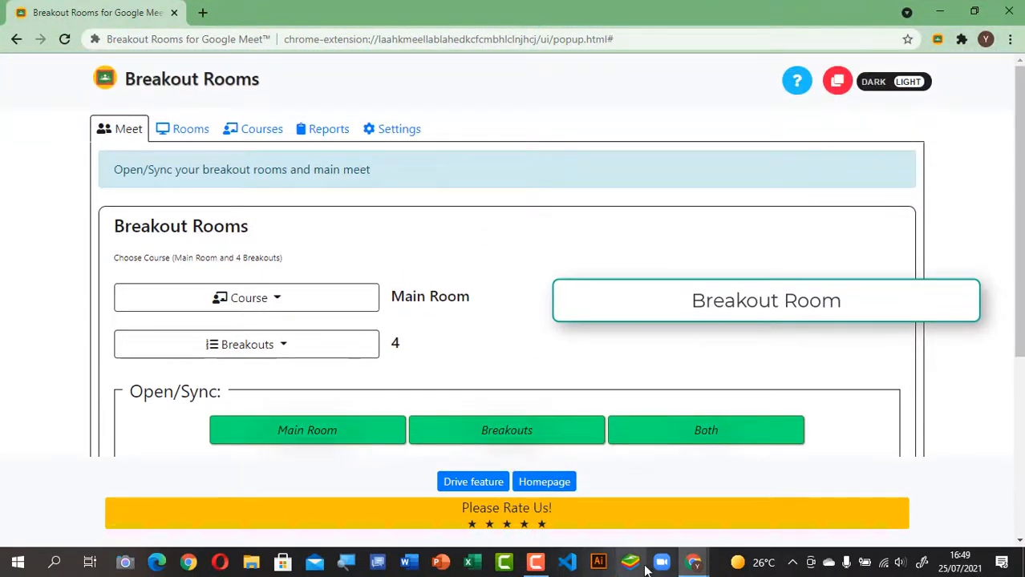
{"action": "mouse_move", "coordinate": [704, 566]}
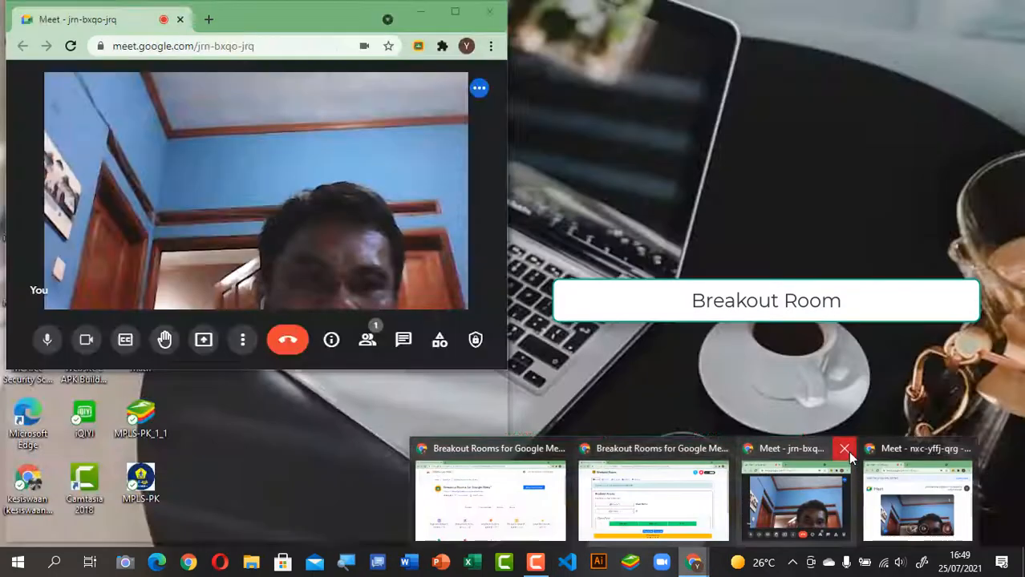
{"action": "left_click", "coordinate": [844, 448]}
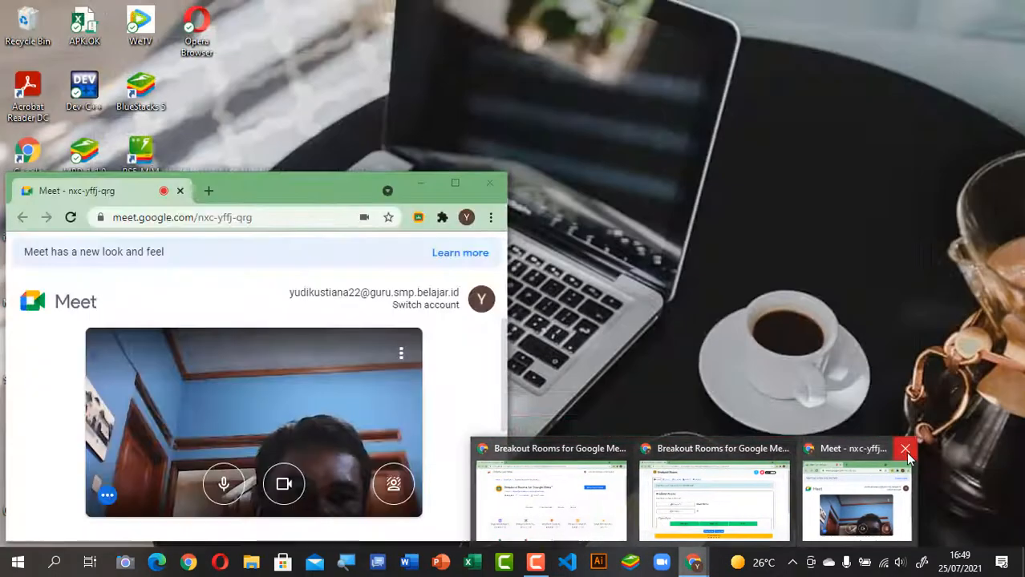
{"action": "left_click", "coordinate": [905, 449]}
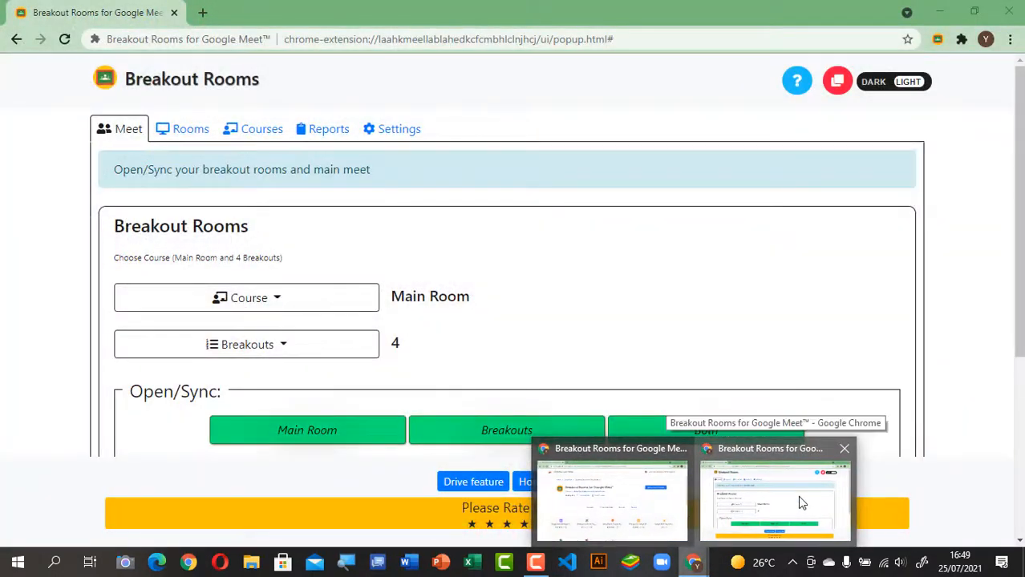
Step: Choose 'Tabs: Same window' as the Breakout Rooms Display in Settings, then go back to the Meet page
{"action": "left_click", "coordinate": [401, 130]}
{"action": "scroll", "coordinate": [350, 257], "scroll_direction": "down", "scroll_amount": 2}
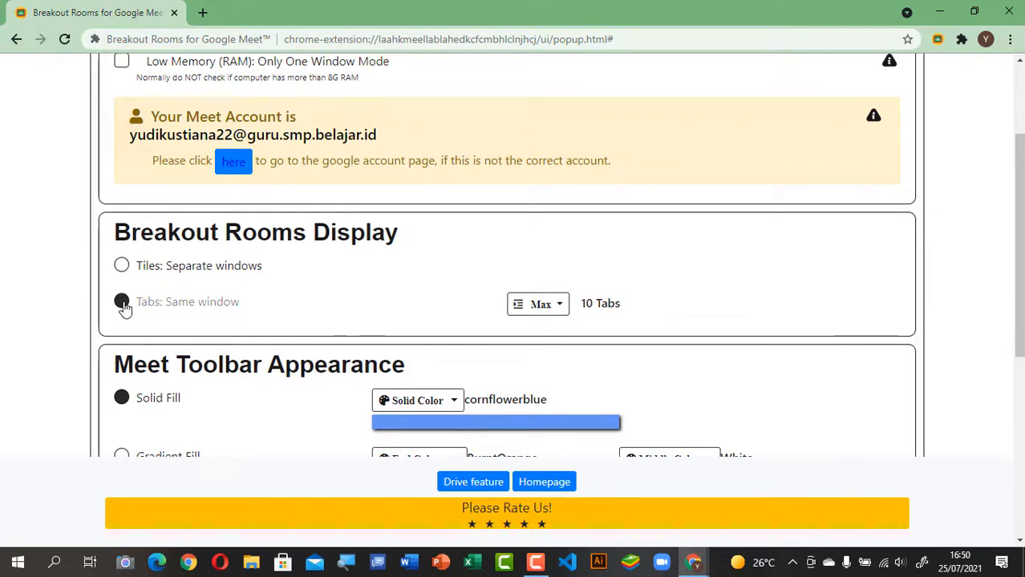
{"action": "scroll", "coordinate": [485, 213], "scroll_direction": "up", "scroll_amount": 2}
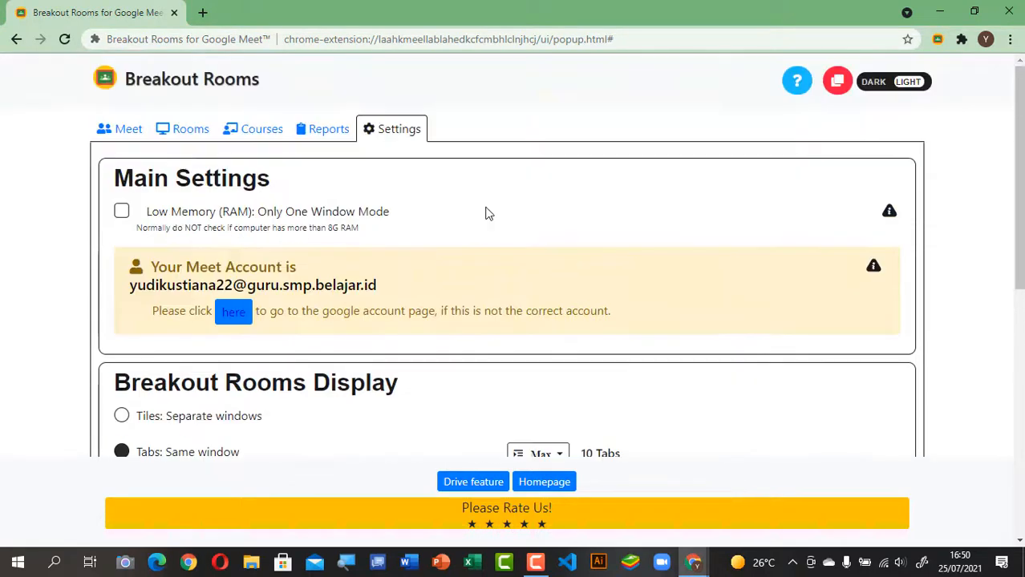
{"action": "left_click", "coordinate": [134, 138]}
{"action": "scroll", "coordinate": [560, 369], "scroll_direction": "down", "scroll_amount": 1}
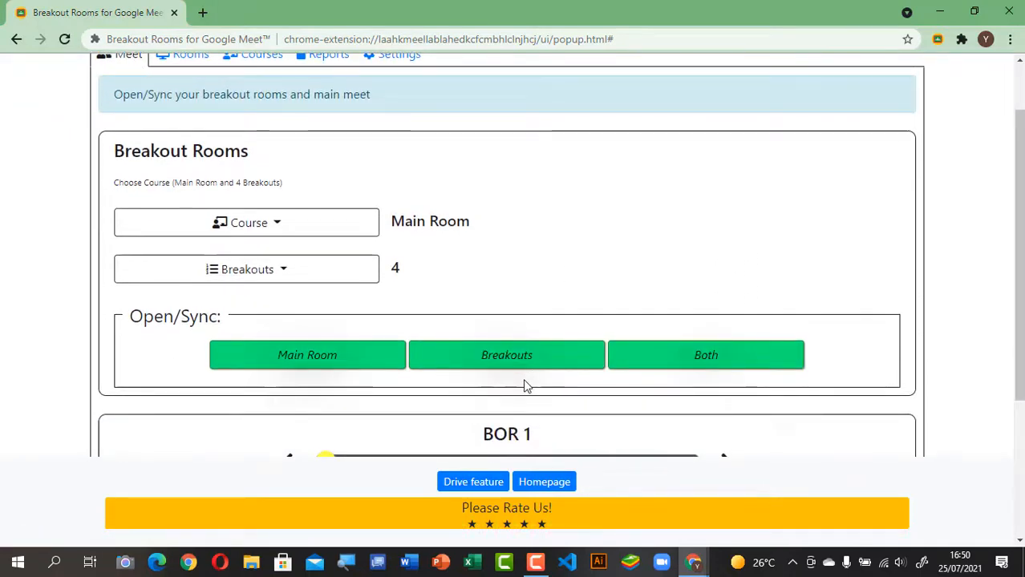
Step: Open the breakouts as tabs in one maximized window and minimize the extension
{"action": "left_click", "coordinate": [547, 367]}
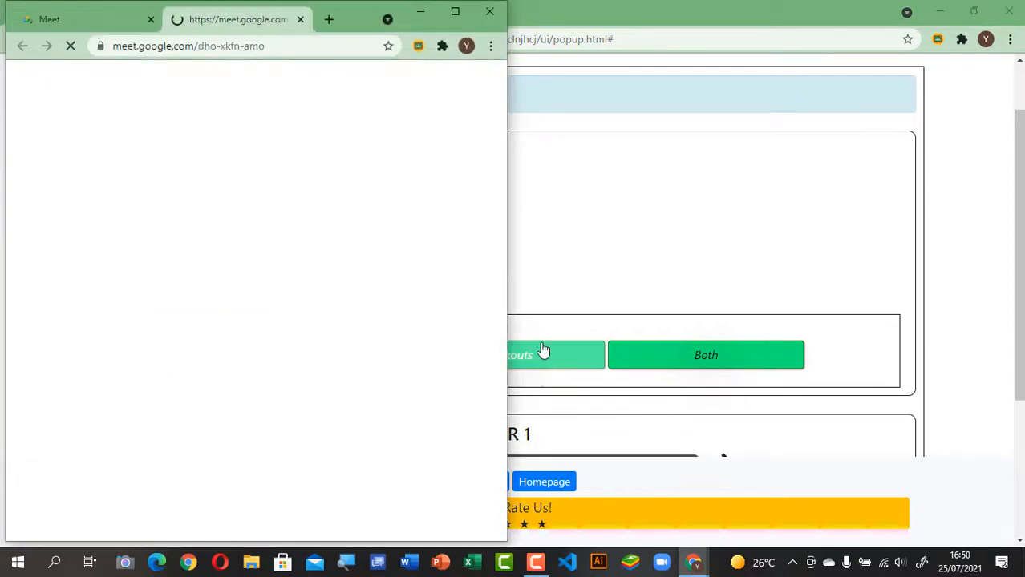
{"action": "left_click", "coordinate": [455, 11]}
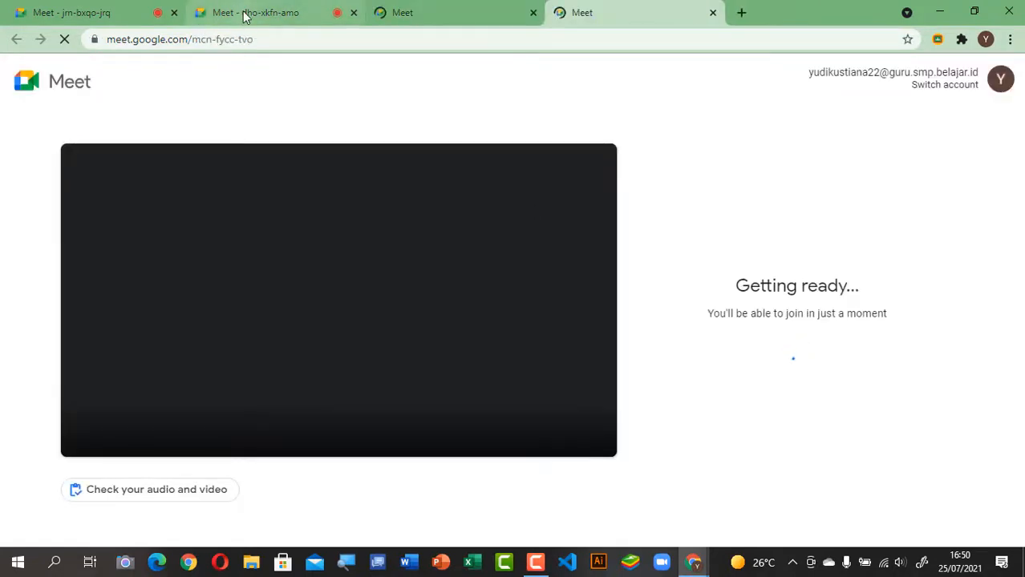
{"action": "left_click", "coordinate": [244, 16]}
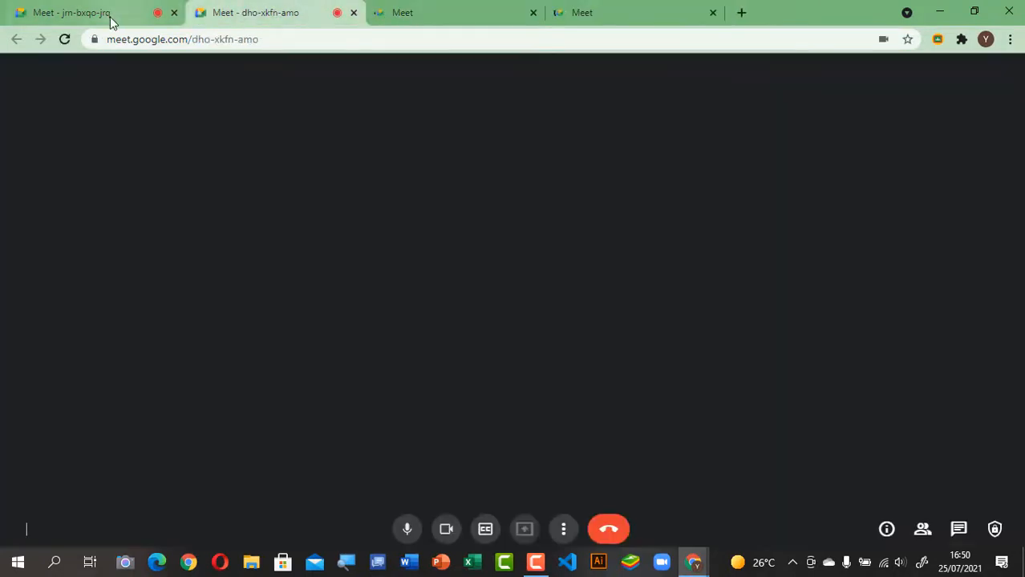
{"action": "left_click", "coordinate": [110, 20]}
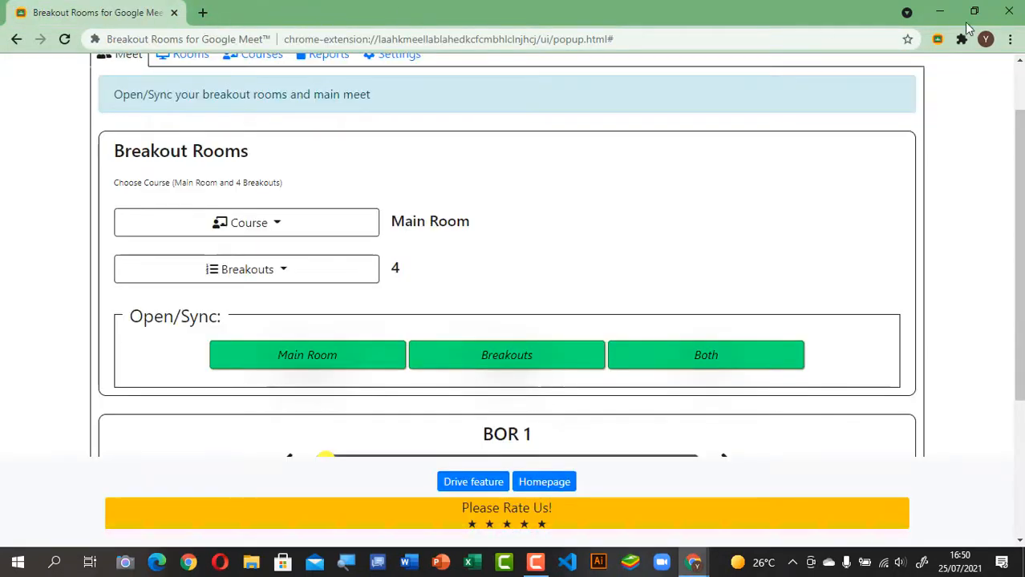
{"action": "left_click", "coordinate": [941, 13]}
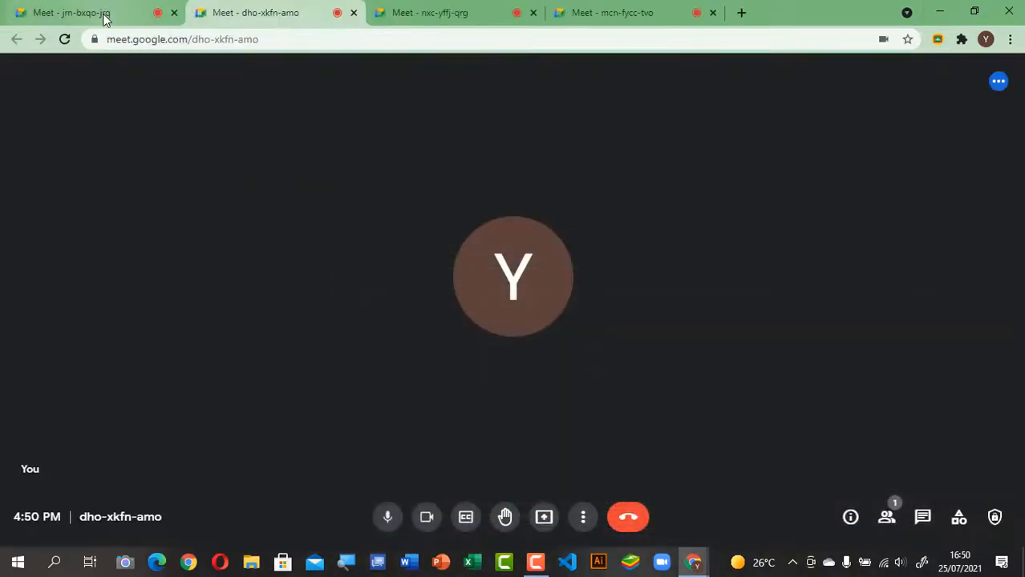
{"action": "left_click", "coordinate": [104, 18]}
{"action": "left_click", "coordinate": [272, 15]}
{"action": "left_click", "coordinate": [432, 14]}
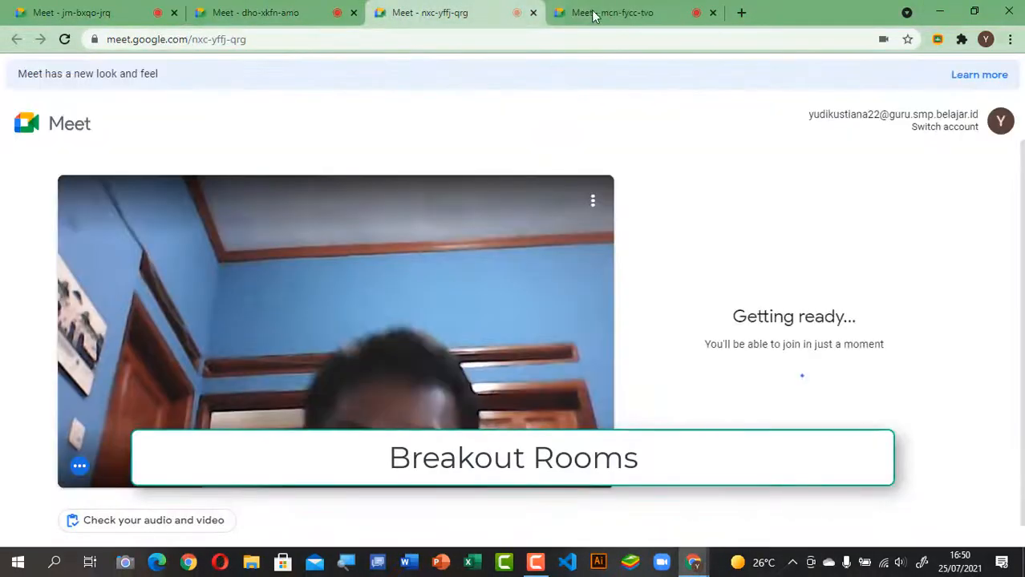
{"action": "left_click", "coordinate": [594, 14]}
{"action": "left_click", "coordinate": [423, 13]}
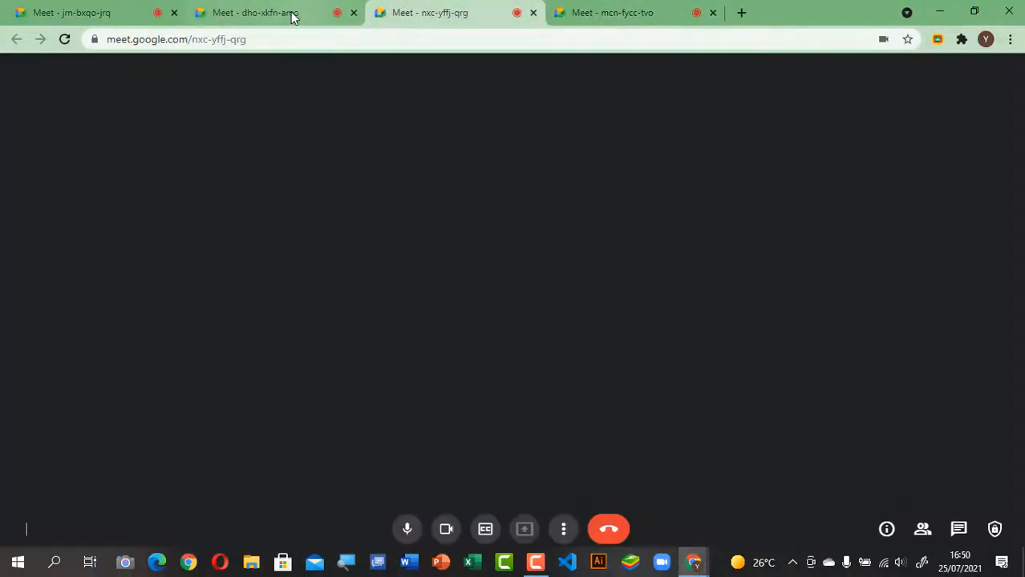
{"action": "left_click", "coordinate": [292, 16]}
{"action": "left_click", "coordinate": [105, 16]}
{"action": "left_click", "coordinate": [273, 18]}
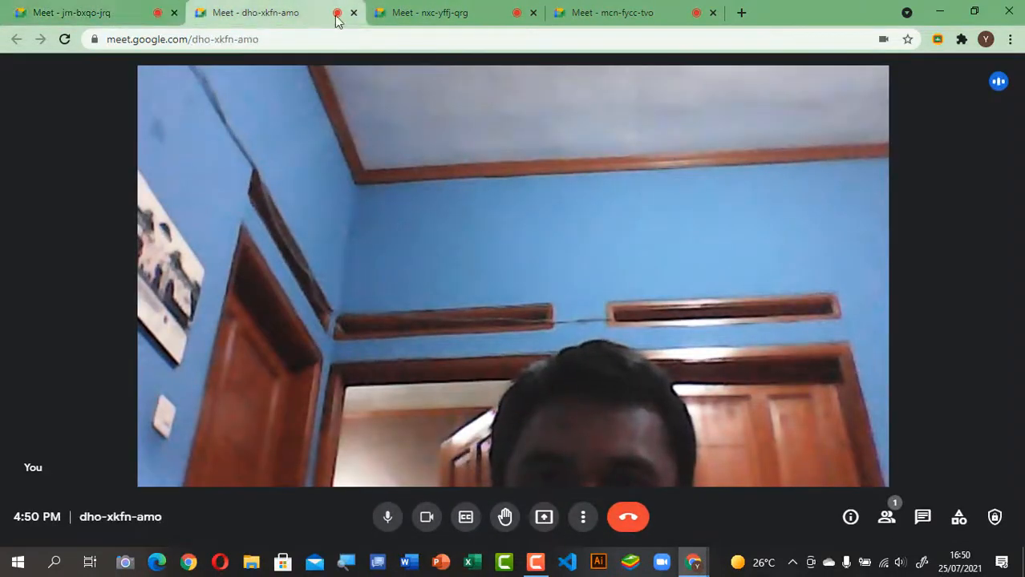
{"action": "left_click", "coordinate": [412, 23]}
{"action": "left_click", "coordinate": [609, 15]}
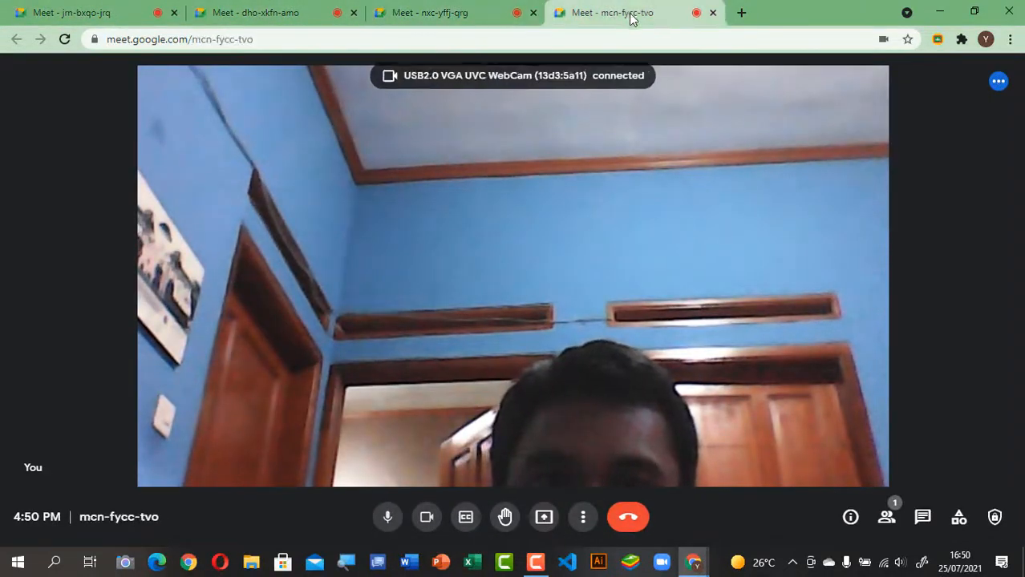
{"action": "left_click", "coordinate": [455, 21]}
{"action": "left_click", "coordinate": [267, 18]}
{"action": "left_click", "coordinate": [93, 14]}
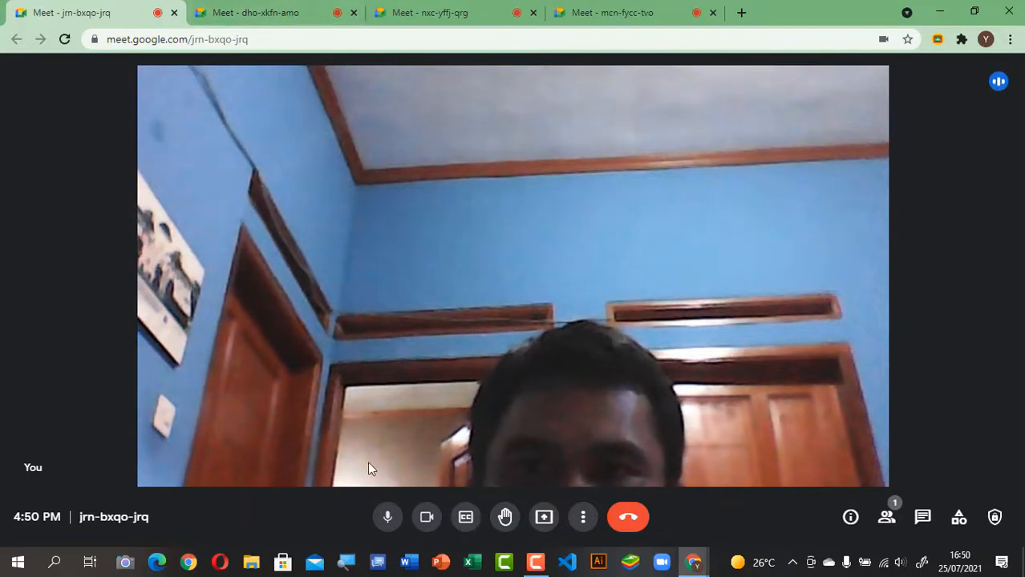
{"action": "left_click", "coordinate": [256, 16]}
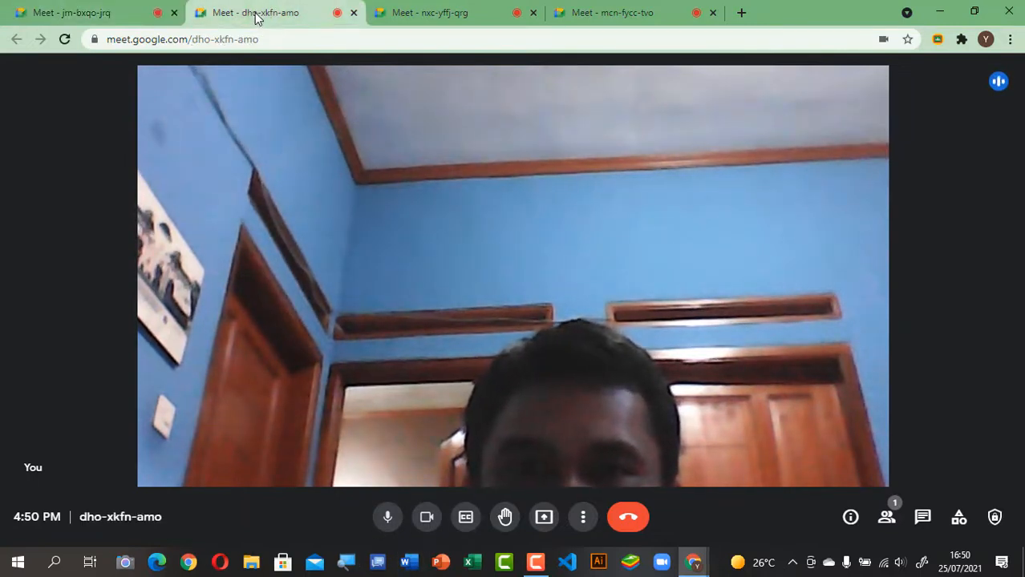
{"action": "left_click", "coordinate": [388, 519]}
{"action": "left_click", "coordinate": [426, 519]}
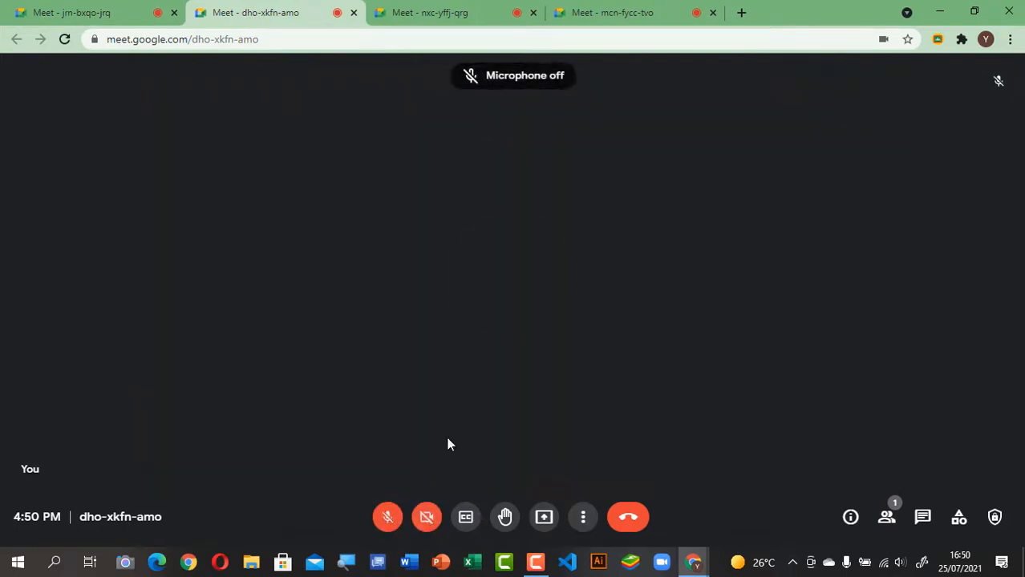
{"action": "left_click", "coordinate": [441, 16]}
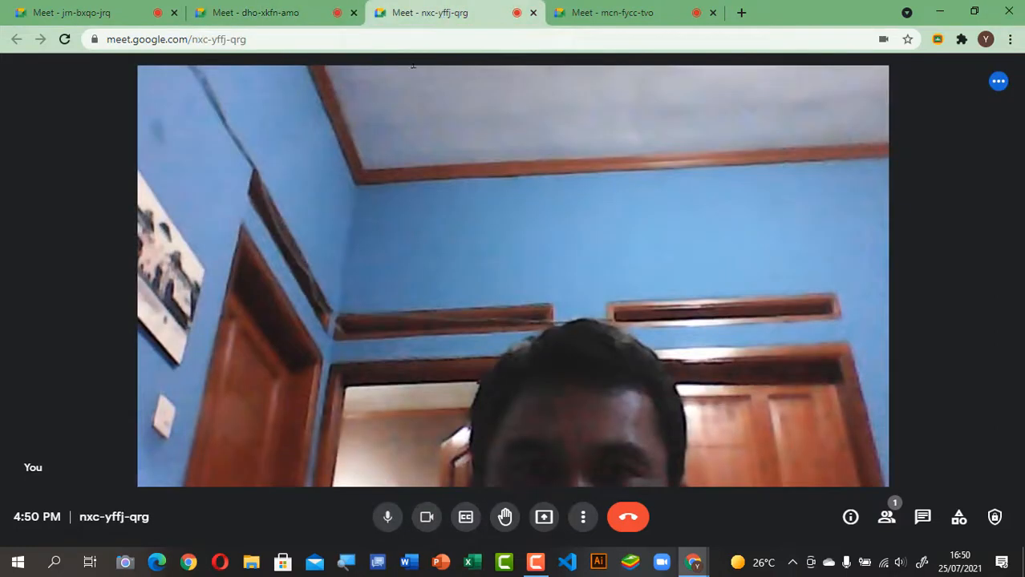
{"action": "left_click", "coordinate": [388, 519]}
{"action": "left_click", "coordinate": [426, 518]}
{"action": "left_click", "coordinate": [589, 14]}
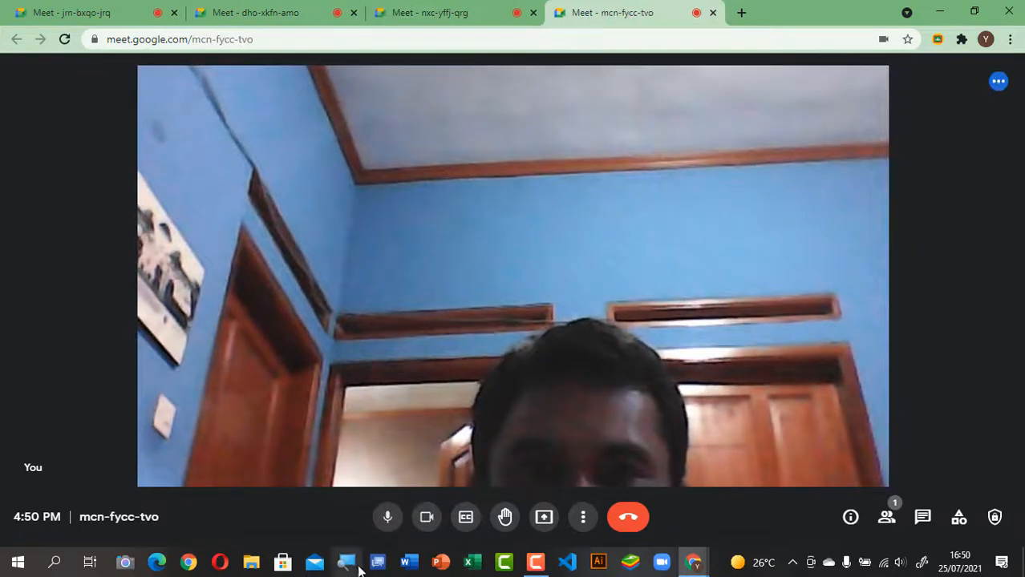
{"action": "left_click", "coordinate": [388, 518]}
{"action": "left_click", "coordinate": [427, 519]}
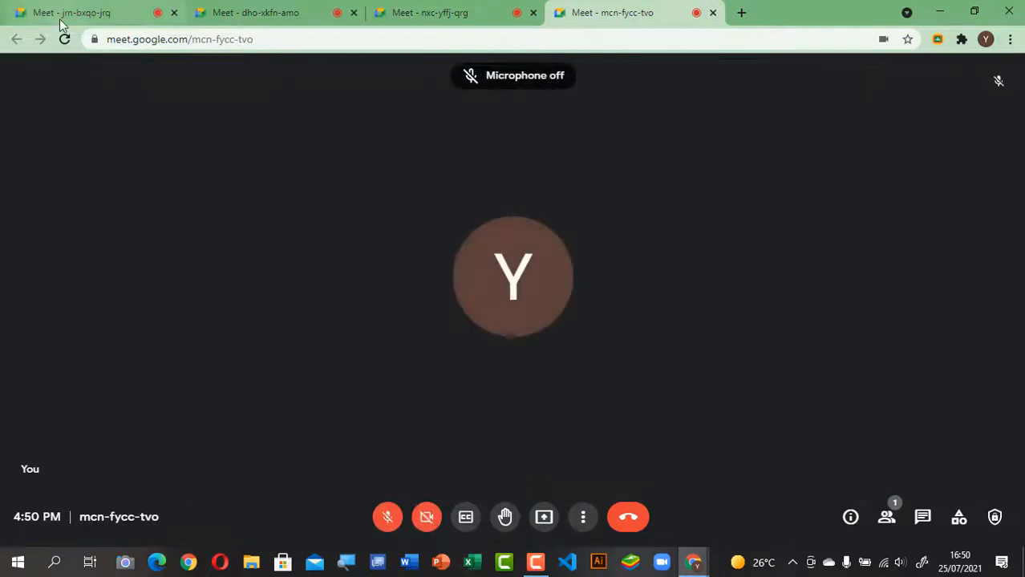
{"action": "left_click", "coordinate": [62, 21]}
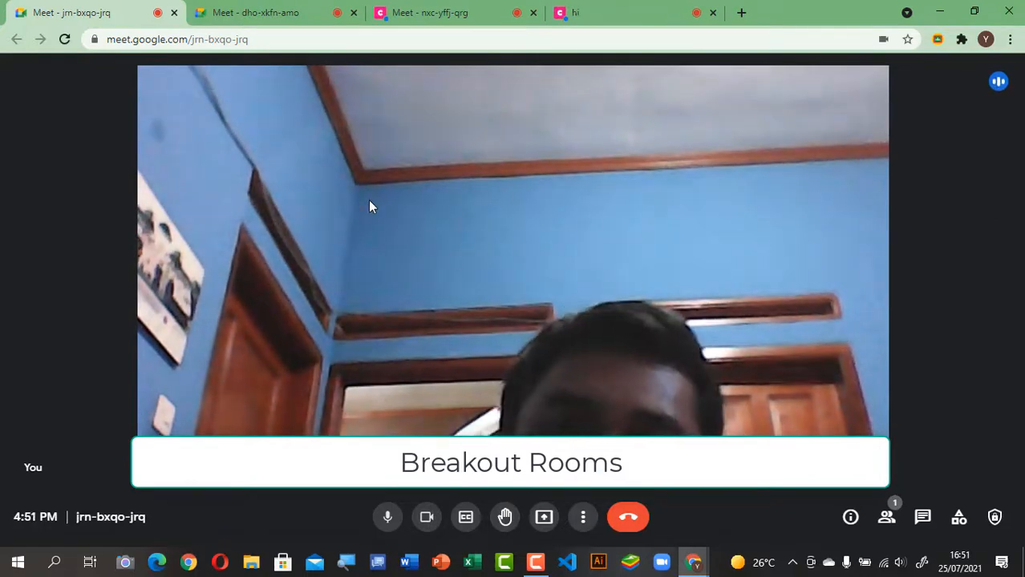
{"action": "left_click", "coordinate": [281, 12]}
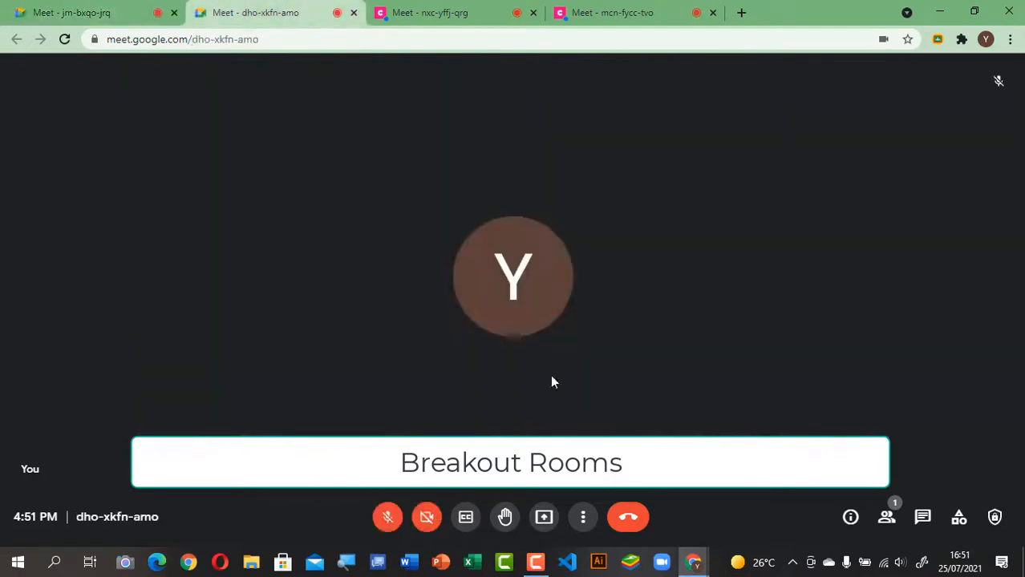
{"action": "left_click", "coordinate": [425, 518]}
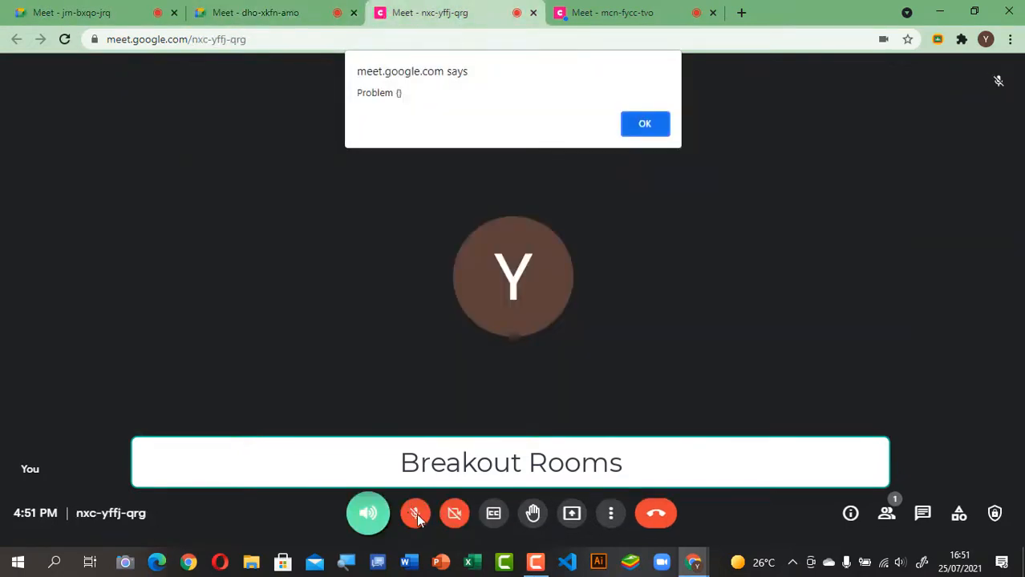
{"action": "left_click", "coordinate": [654, 133]}
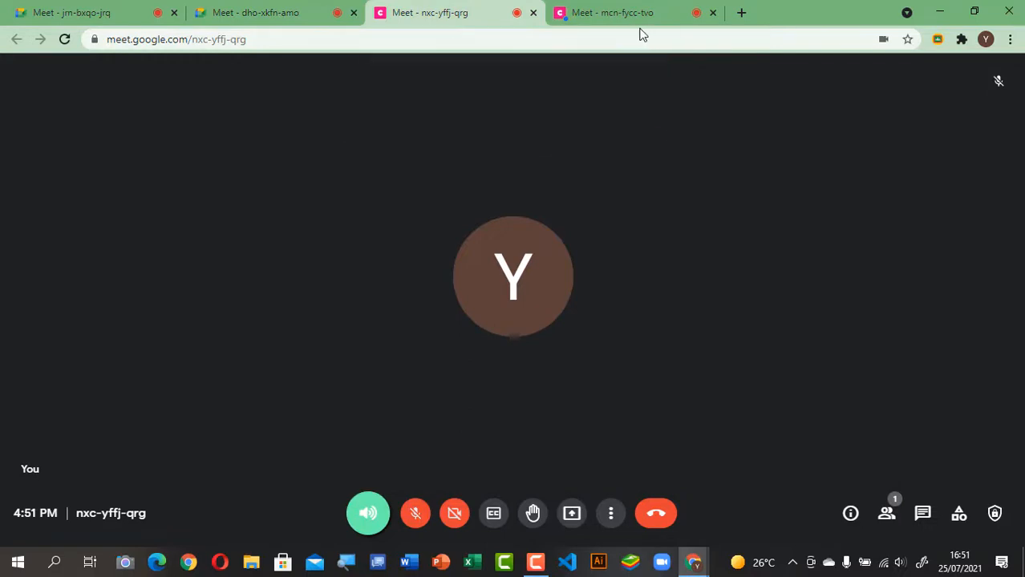
{"action": "left_click", "coordinate": [634, 16]}
{"action": "left_click", "coordinate": [655, 126]}
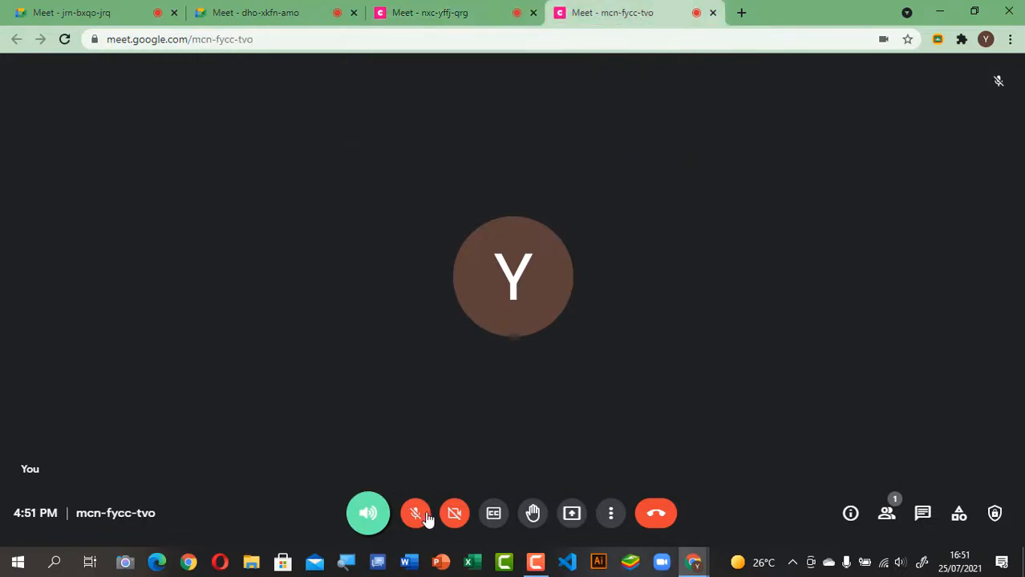
{"action": "left_click", "coordinate": [453, 517]}
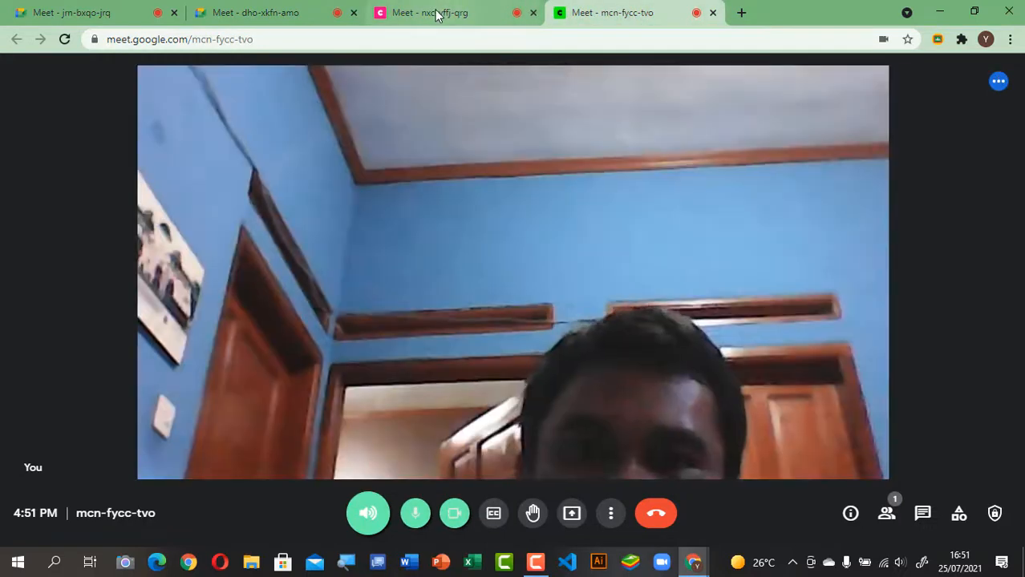
{"action": "left_click", "coordinate": [442, 20]}
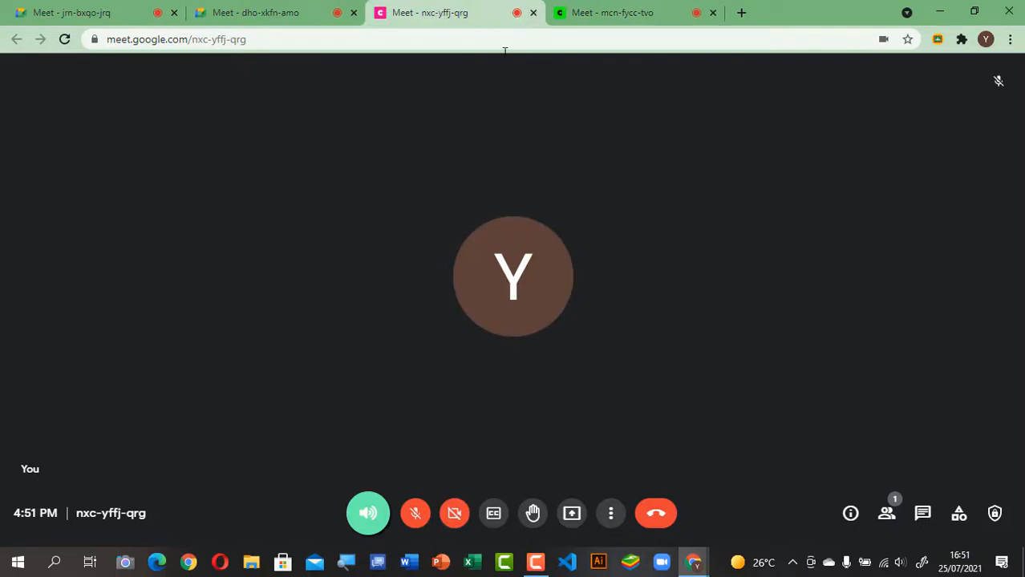
{"action": "left_click", "coordinate": [645, 13]}
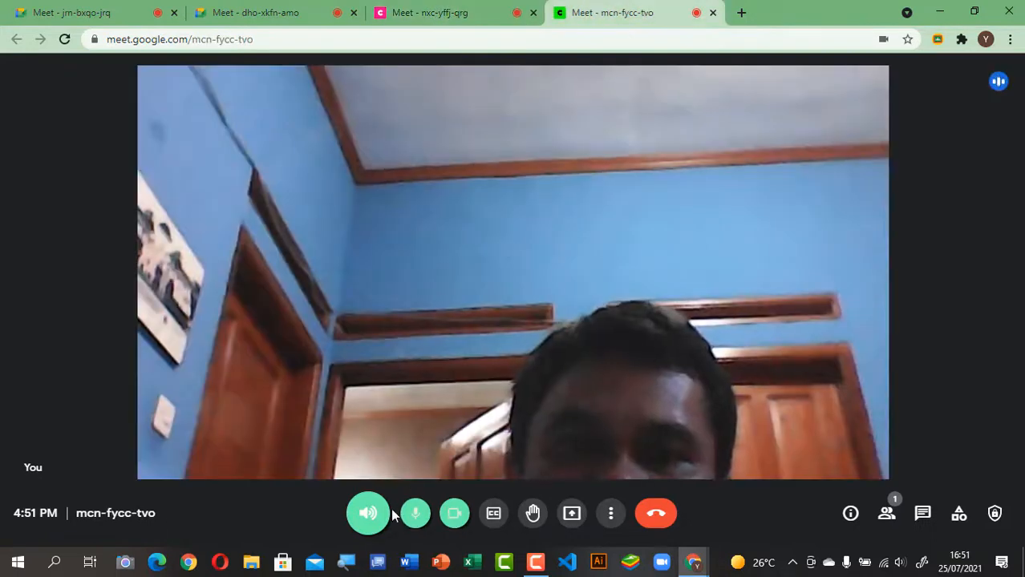
{"action": "left_click", "coordinate": [457, 11]}
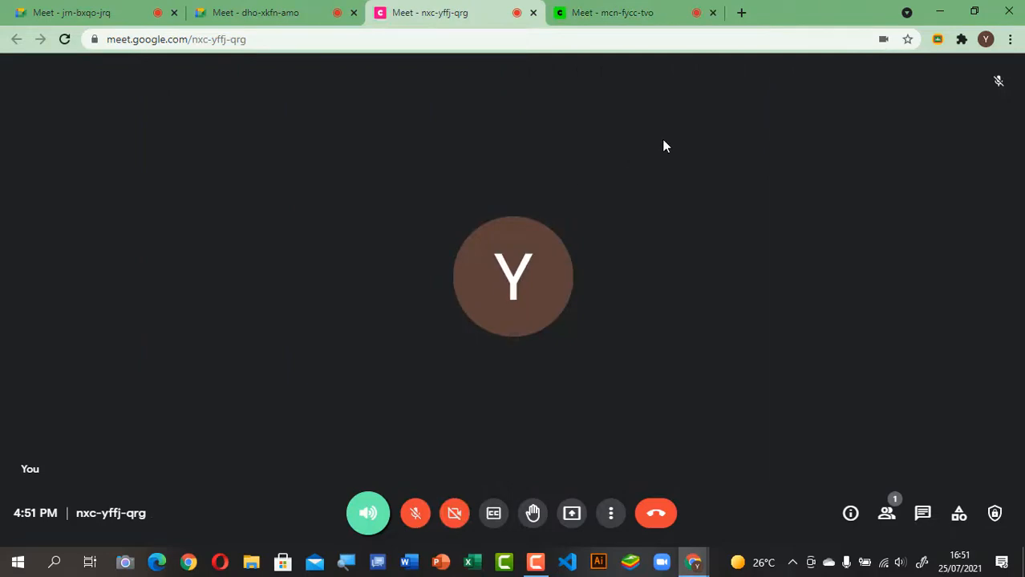
{"action": "left_click", "coordinate": [713, 13]}
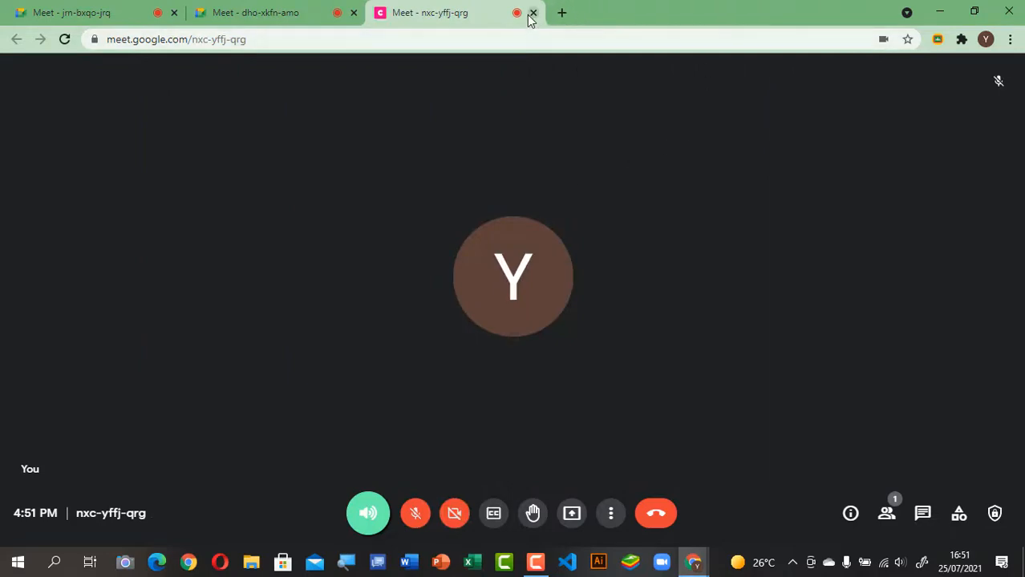
{"action": "left_click", "coordinate": [533, 13]}
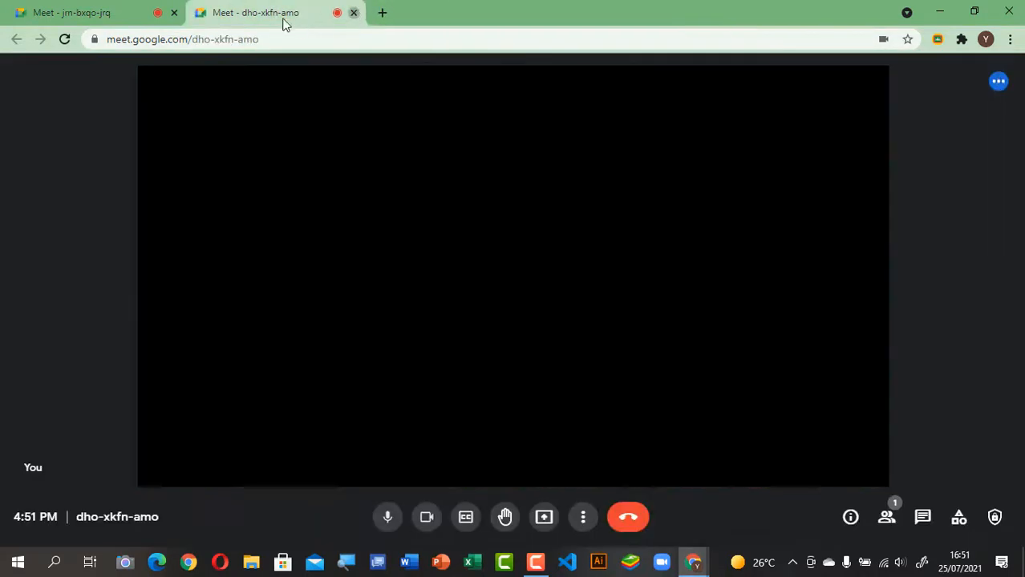
{"action": "left_click", "coordinate": [354, 13]}
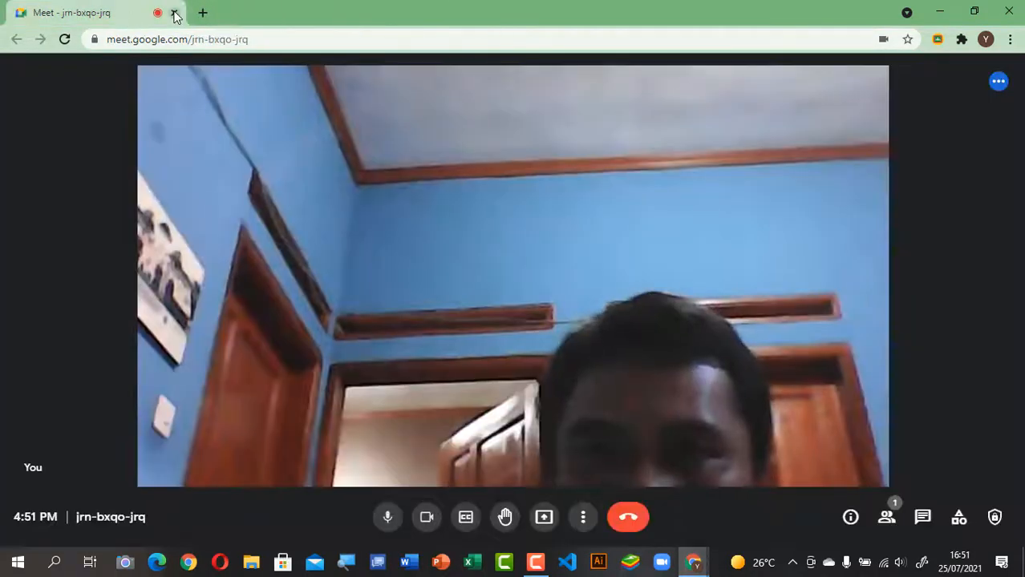
{"action": "left_click", "coordinate": [175, 12]}
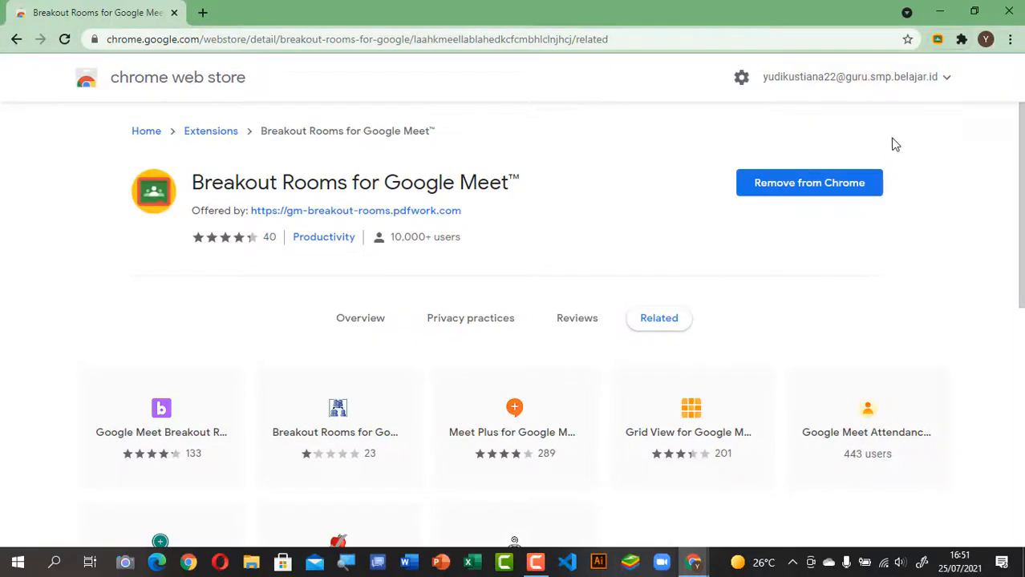
{"action": "left_click", "coordinate": [937, 40]}
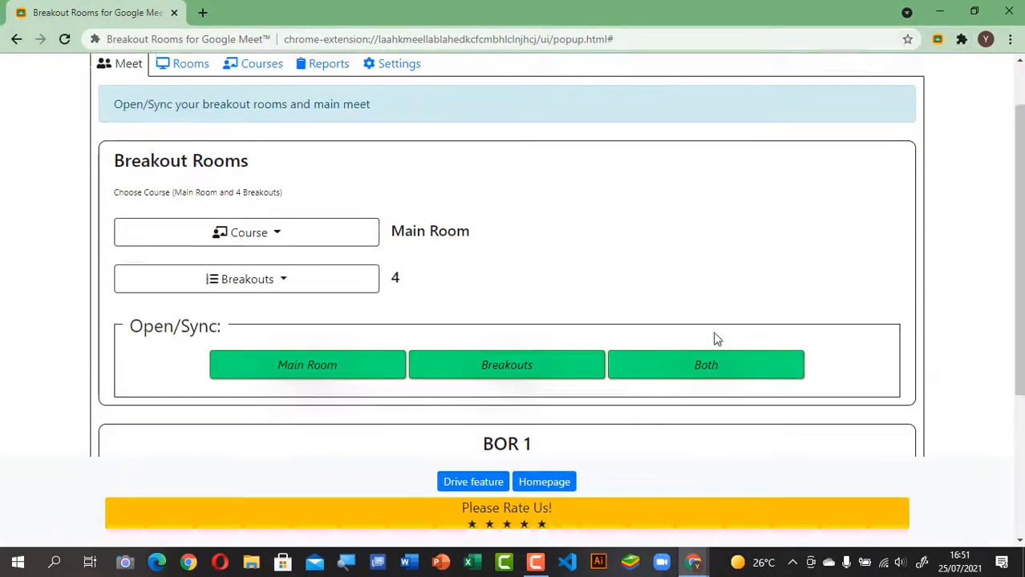
{"action": "scroll", "coordinate": [714, 335], "scroll_direction": "up", "scroll_amount": 1}
Step: Choose 'Tiles: Separate windows' as the breakout rooms display, then return to the Meet overview
{"action": "left_click", "coordinate": [396, 128]}
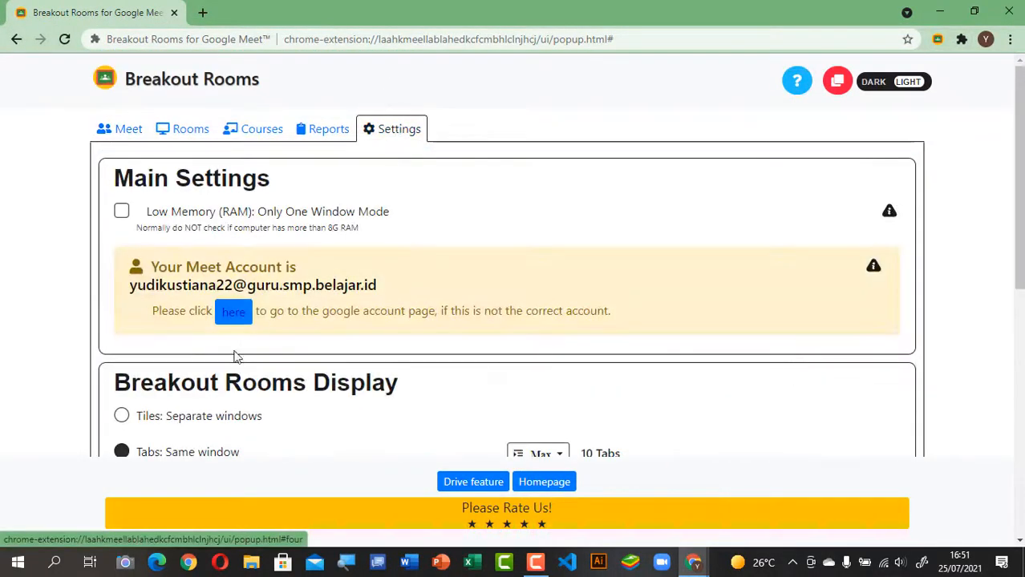
{"action": "scroll", "coordinate": [282, 389], "scroll_direction": "down", "scroll_amount": 3}
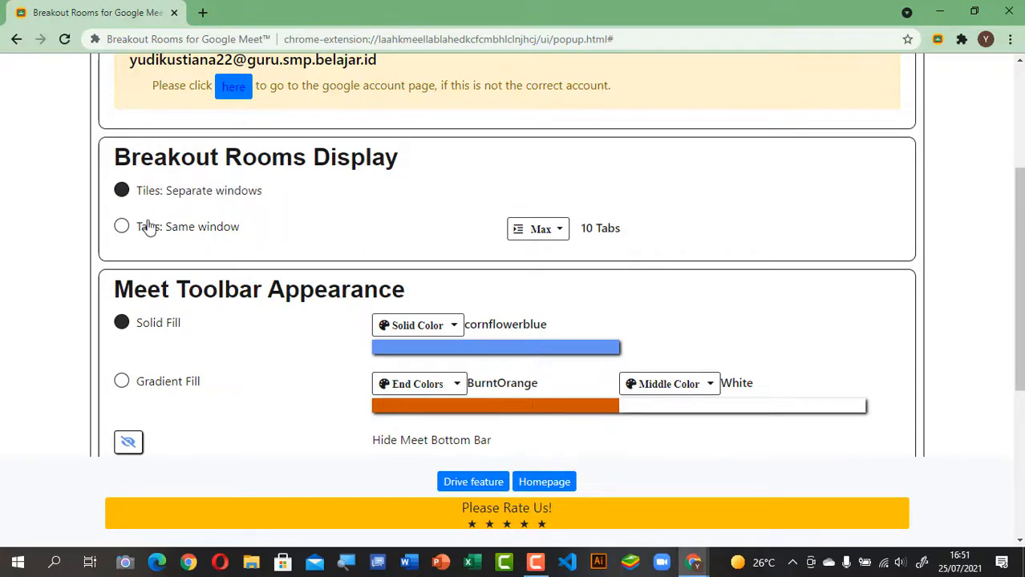
{"action": "scroll", "coordinate": [498, 199], "scroll_direction": "up", "scroll_amount": 3}
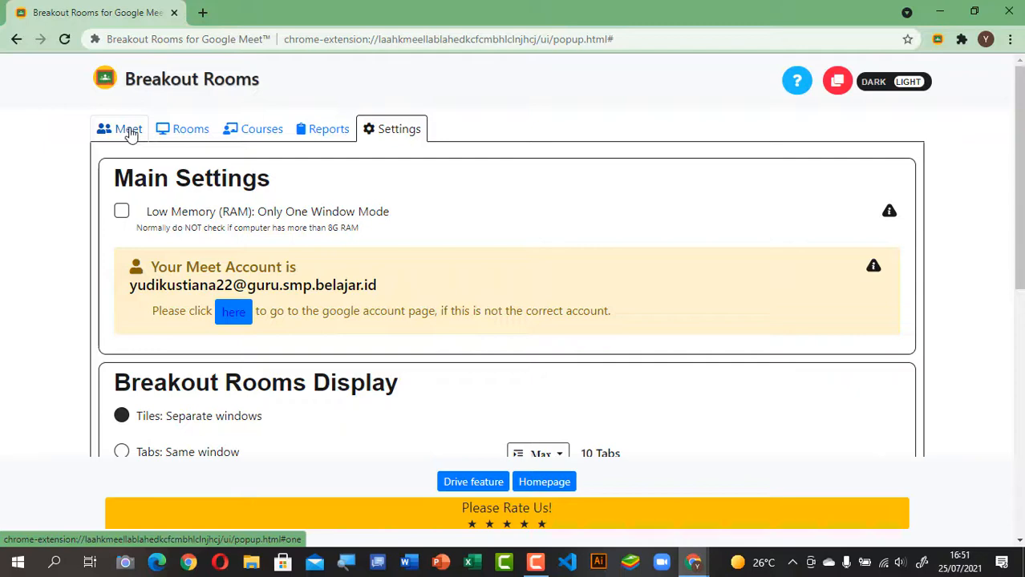
{"action": "left_click", "coordinate": [128, 129]}
{"action": "scroll", "coordinate": [561, 337], "scroll_direction": "down", "scroll_amount": 1}
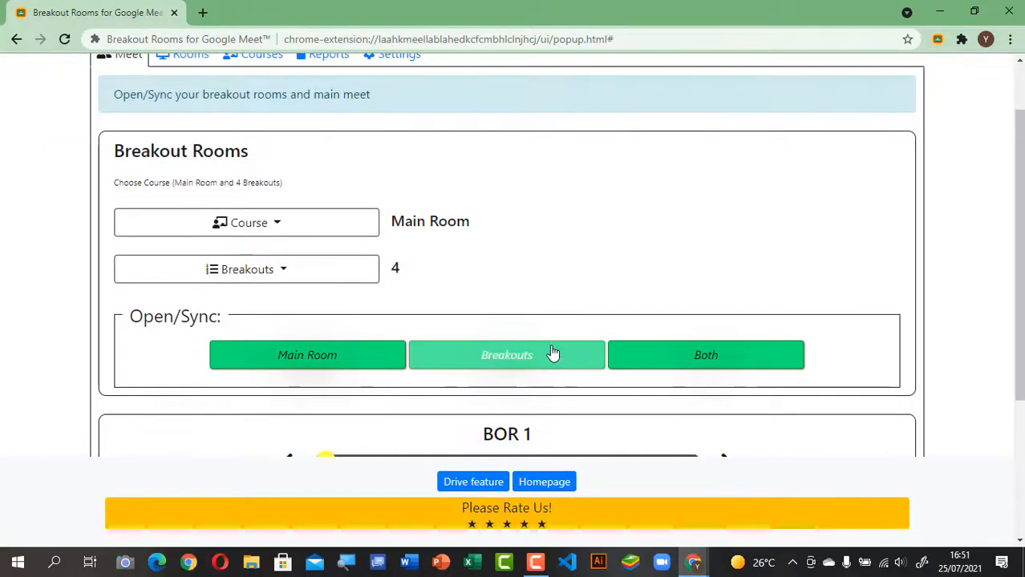
{"action": "left_click", "coordinate": [552, 353]}
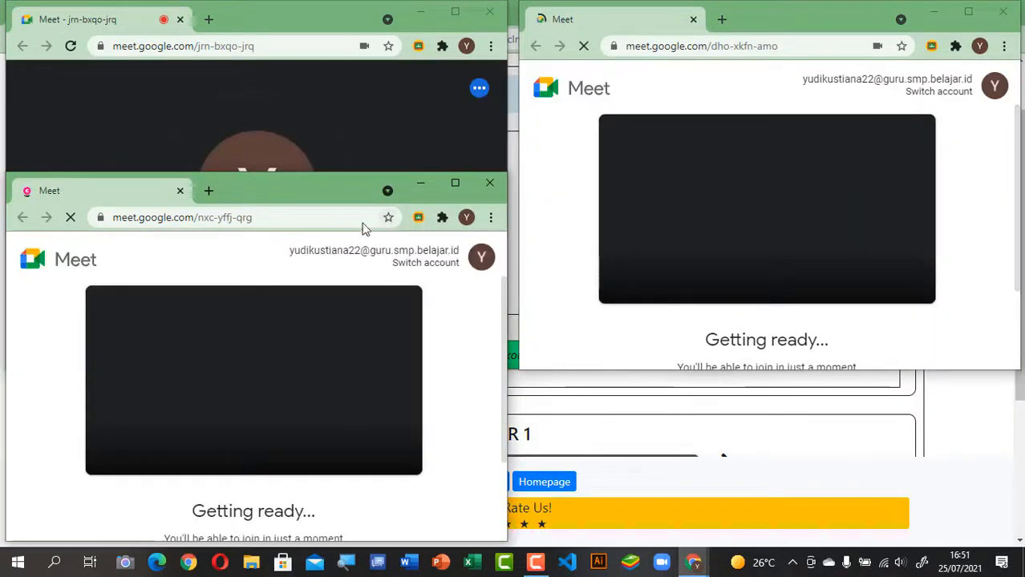
{"action": "left_click", "coordinate": [382, 128]}
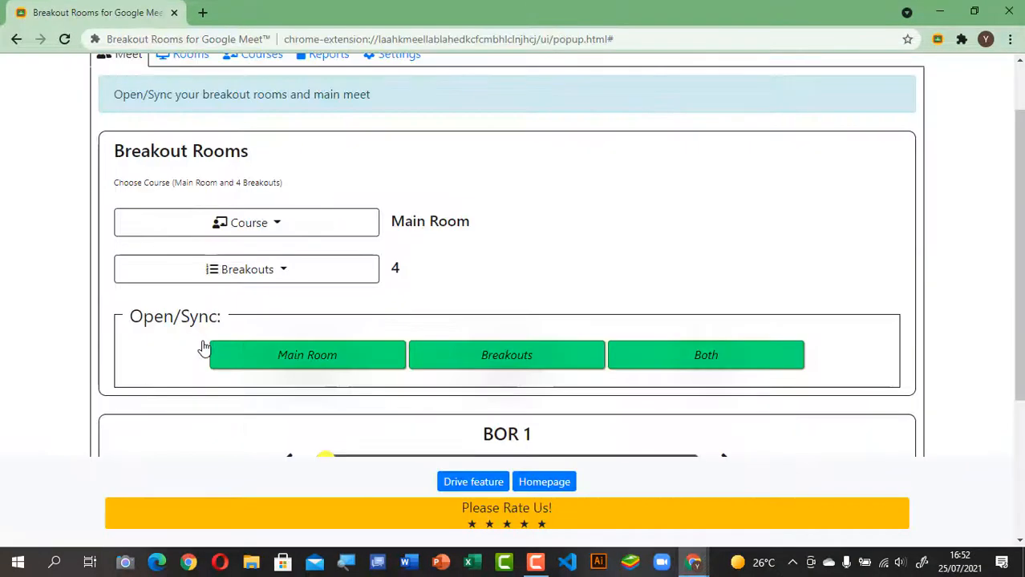
{"action": "left_click", "coordinate": [936, 18]}
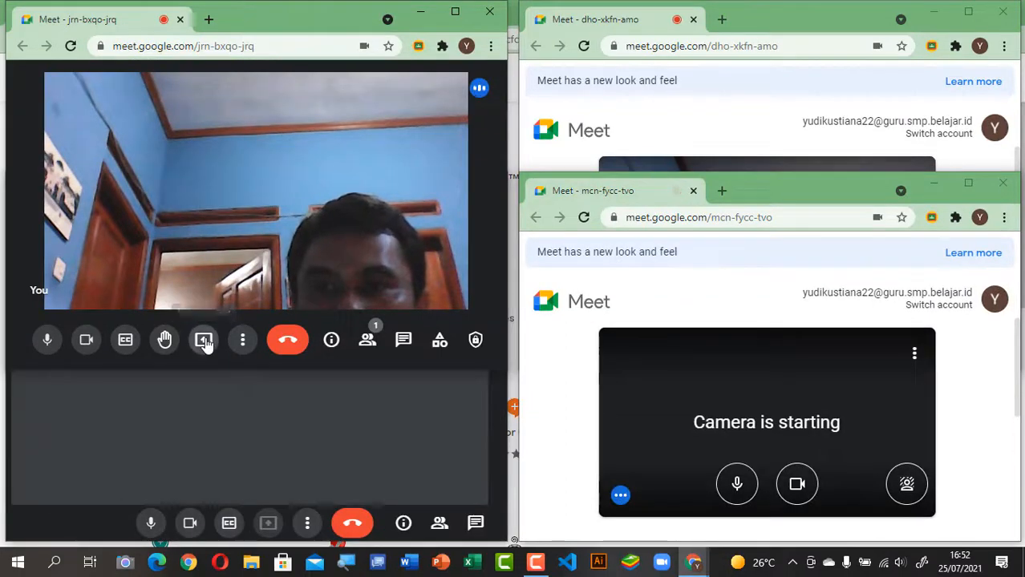
{"action": "left_click", "coordinate": [204, 341]}
{"action": "left_click", "coordinate": [314, 232]}
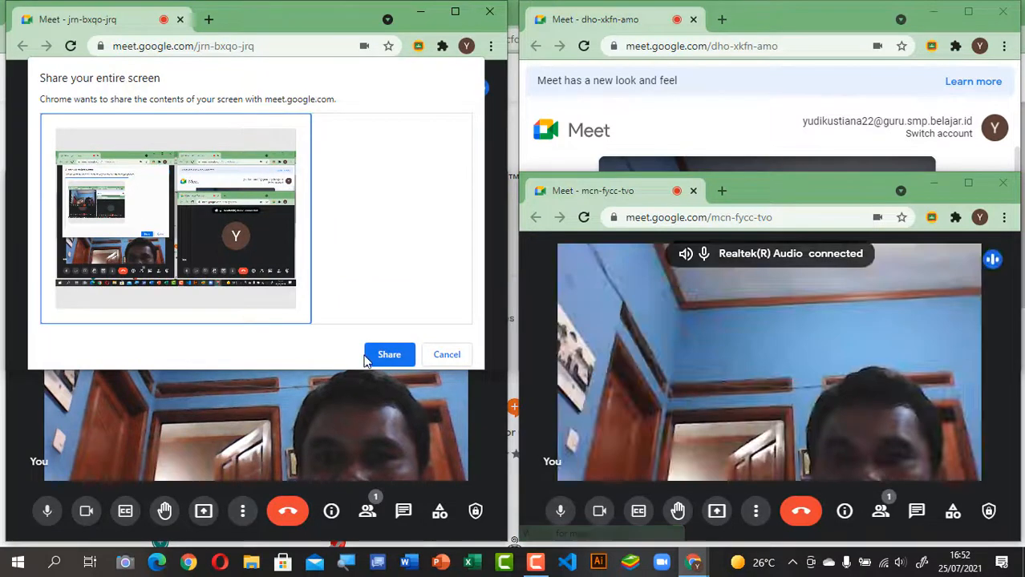
{"action": "left_click", "coordinate": [390, 355]}
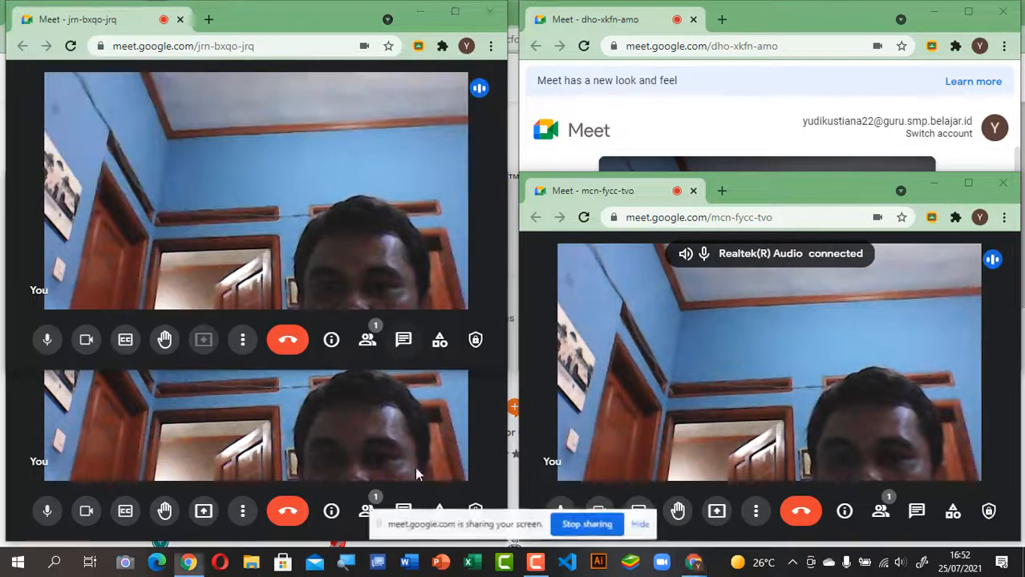
{"action": "left_click", "coordinate": [477, 415]}
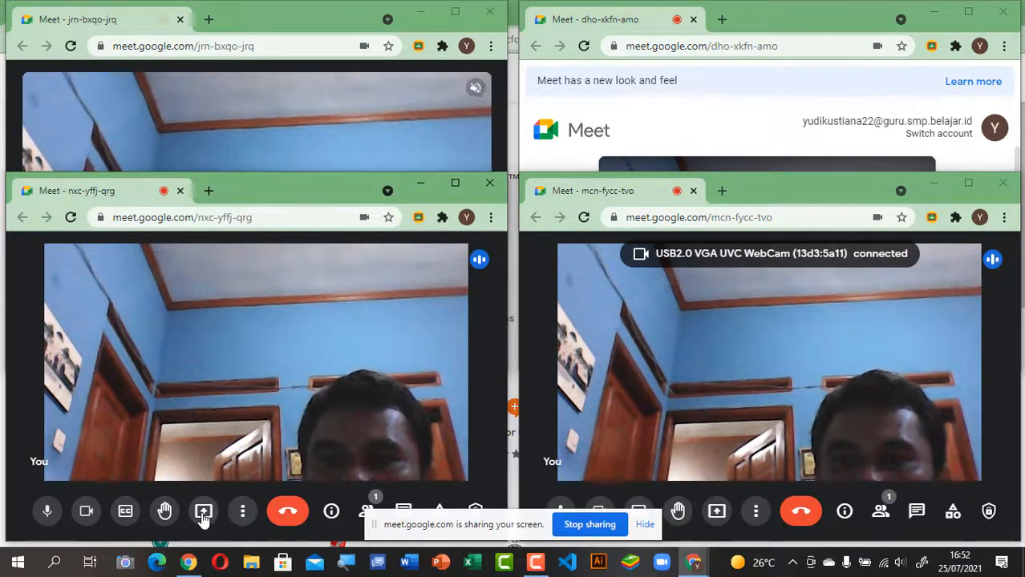
{"action": "left_click", "coordinate": [204, 510]}
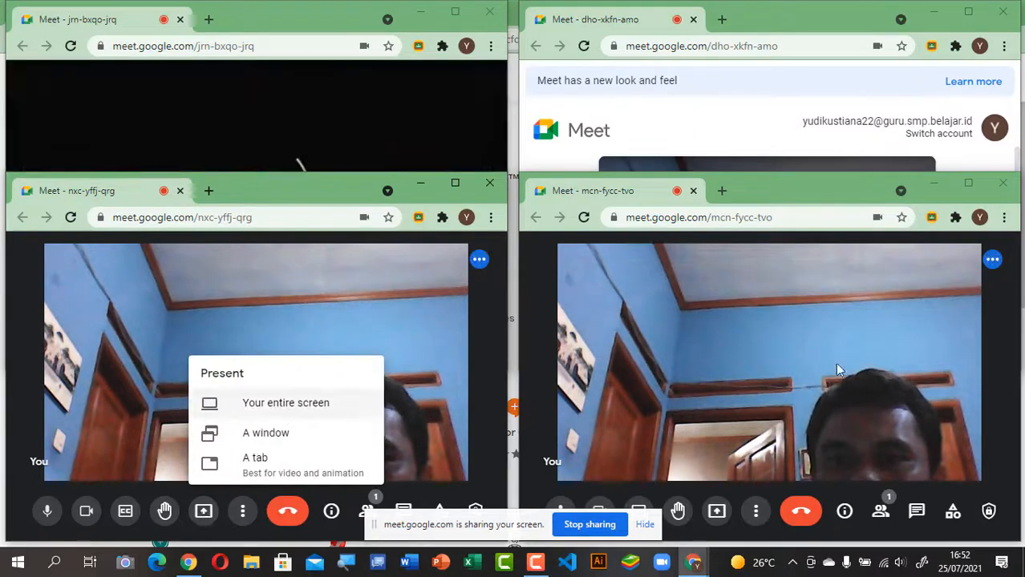
{"action": "left_click", "coordinate": [998, 334]}
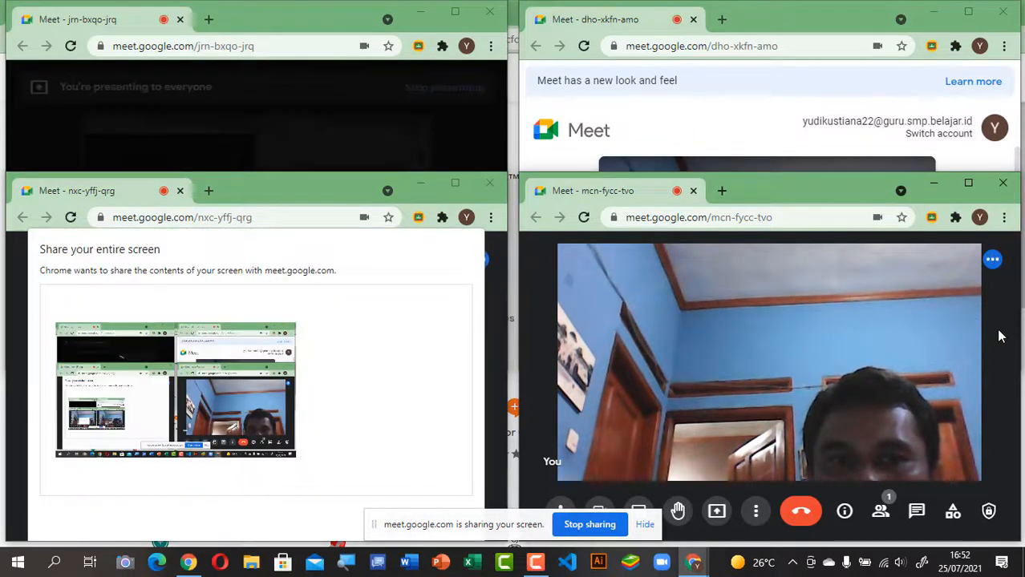
{"action": "left_click", "coordinate": [717, 511]}
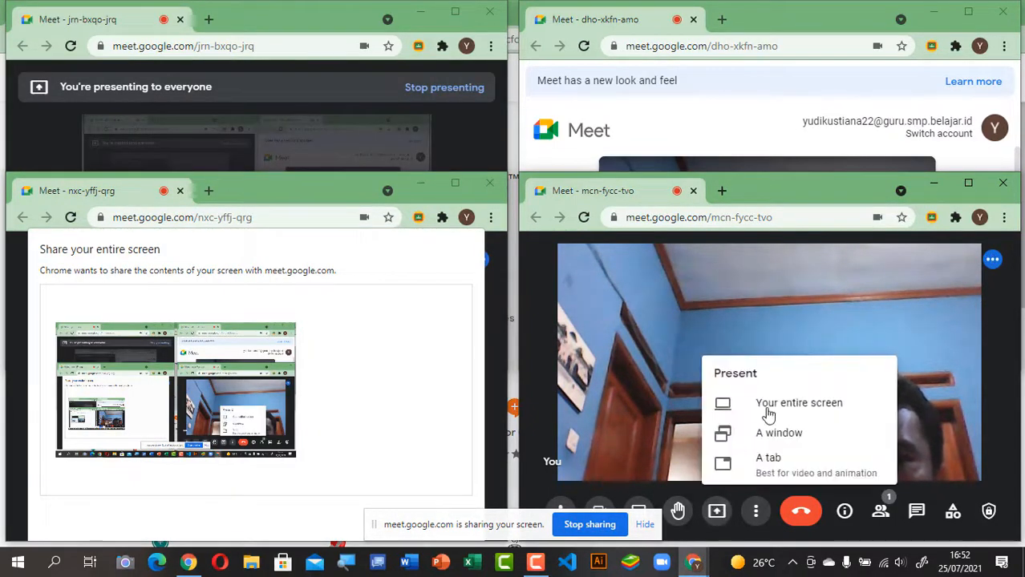
{"action": "left_click", "coordinate": [778, 411]}
{"action": "left_click", "coordinate": [786, 433]}
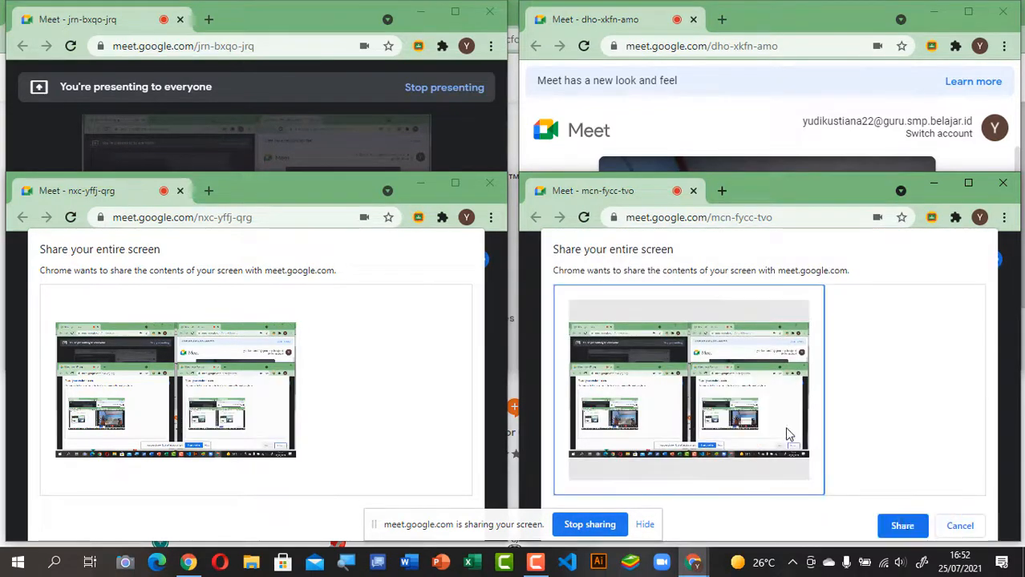
{"action": "left_click", "coordinate": [903, 524]}
{"action": "left_click", "coordinate": [276, 393]}
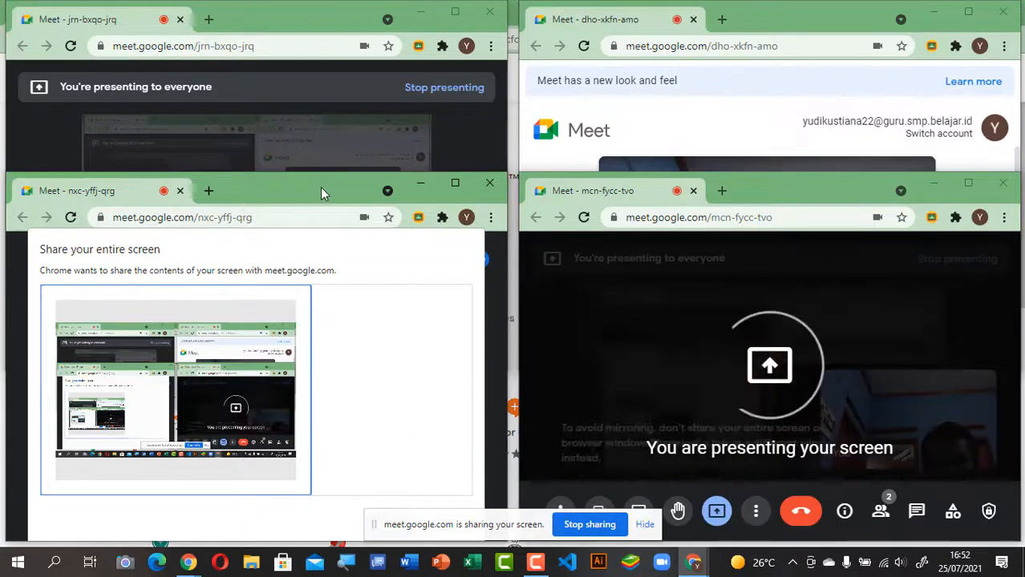
{"action": "left_click_drag", "start_coordinate": [320, 192], "coordinate": [315, 80]}
{"action": "left_click", "coordinate": [385, 418]}
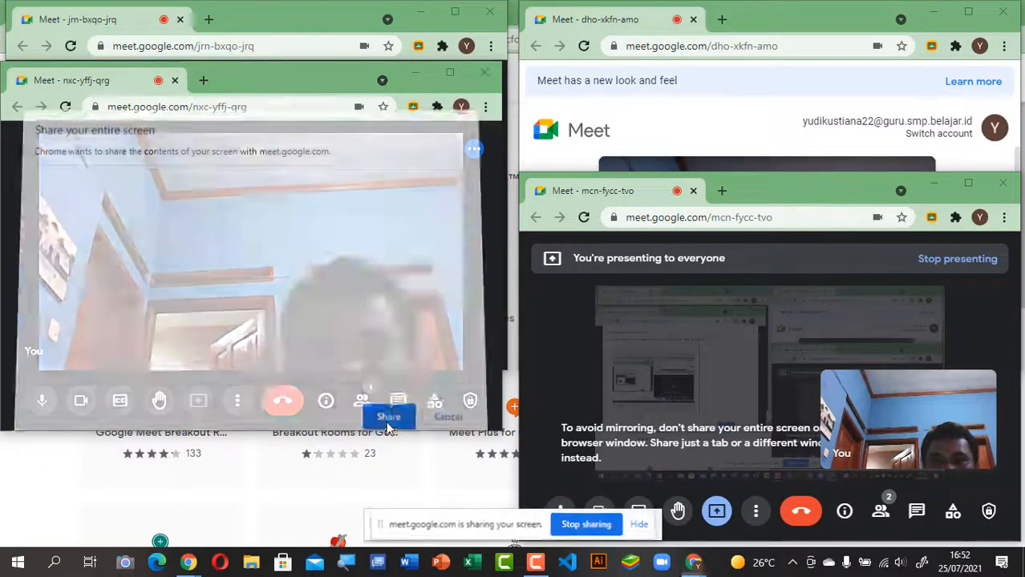
{"action": "left_click", "coordinate": [714, 122]}
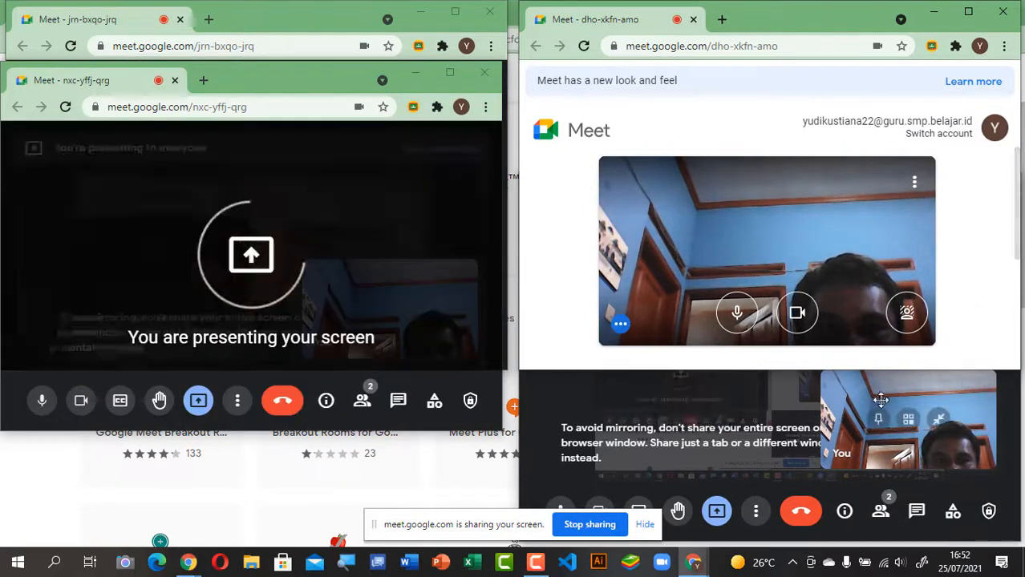
{"action": "left_click_drag", "start_coordinate": [882, 386], "coordinate": [869, 299]}
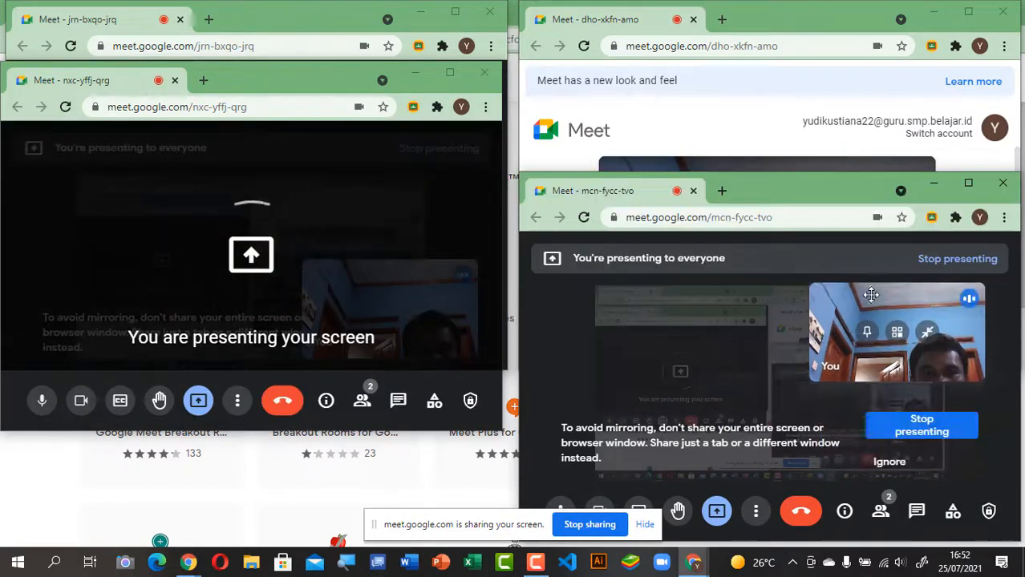
{"action": "left_click_drag", "start_coordinate": [826, 202], "coordinate": [841, 489]}
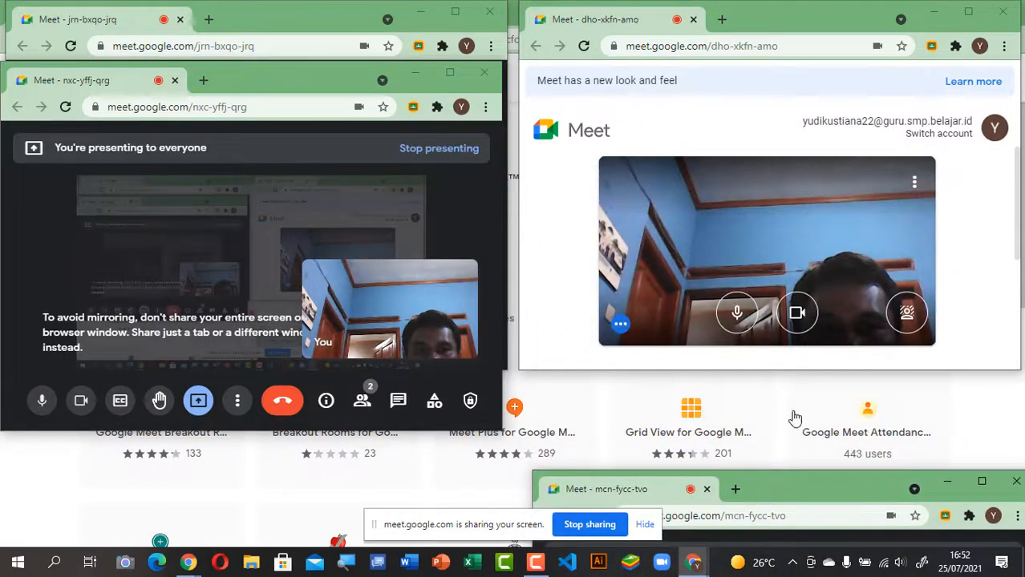
{"action": "left_click", "coordinate": [790, 361]}
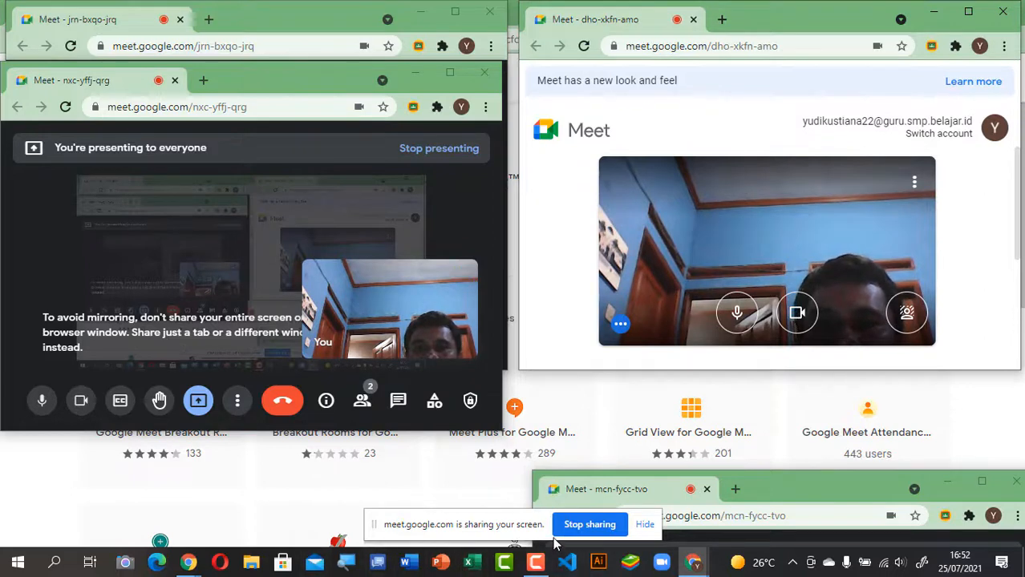
{"action": "left_click", "coordinate": [485, 76]}
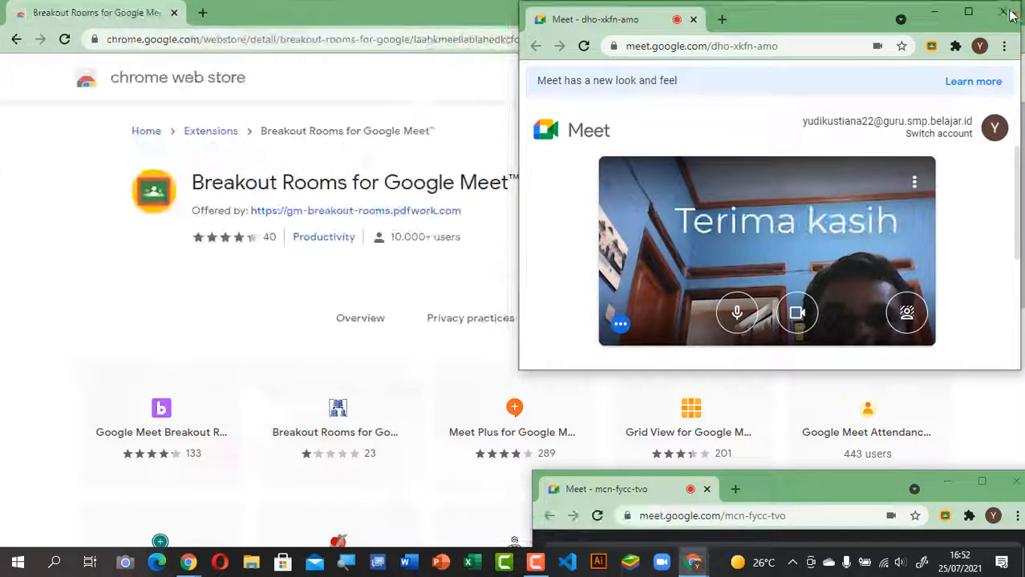
{"action": "left_click", "coordinate": [1008, 12]}
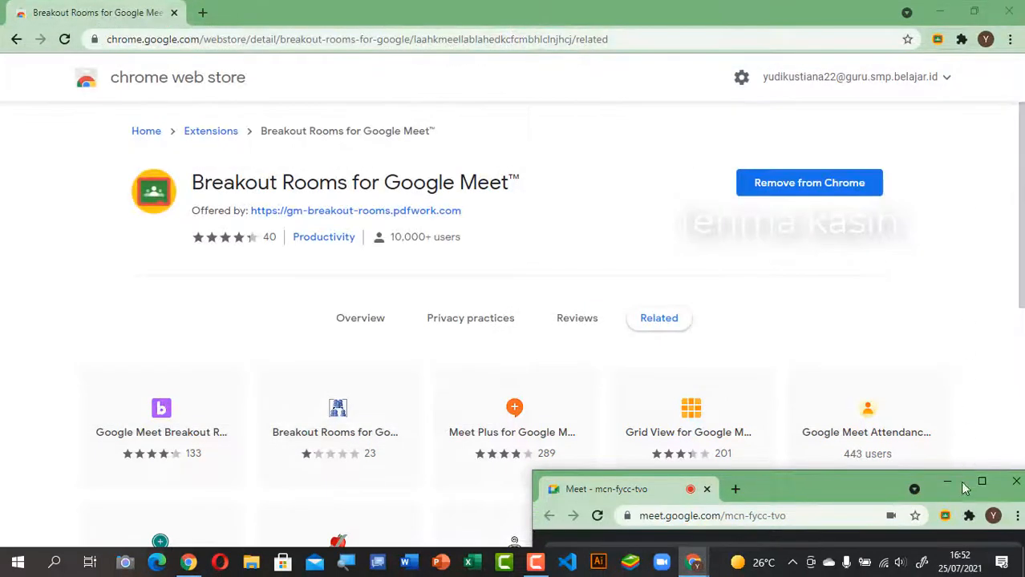